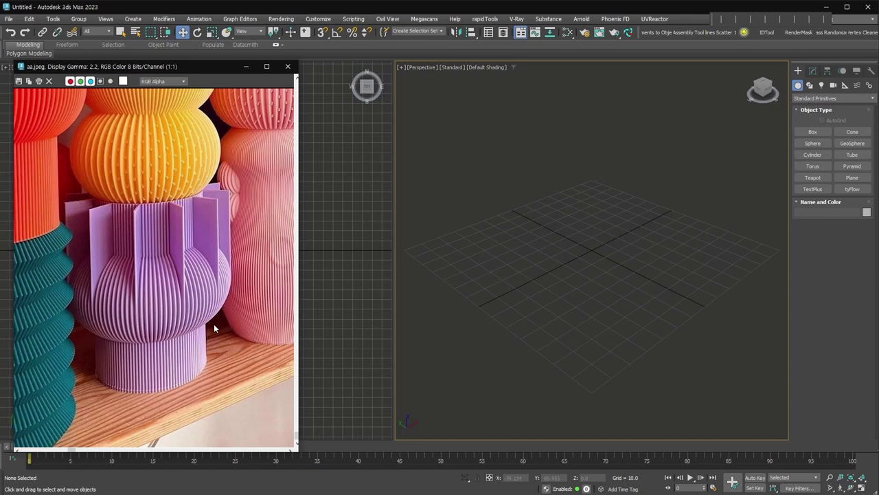
# - Draw a cylinder of radius 84.972 and height 237.876, showing edged faces
pyautogui.click(813, 155)
pyautogui.moveTo(589, 306); pyautogui.dragTo(608, 351)
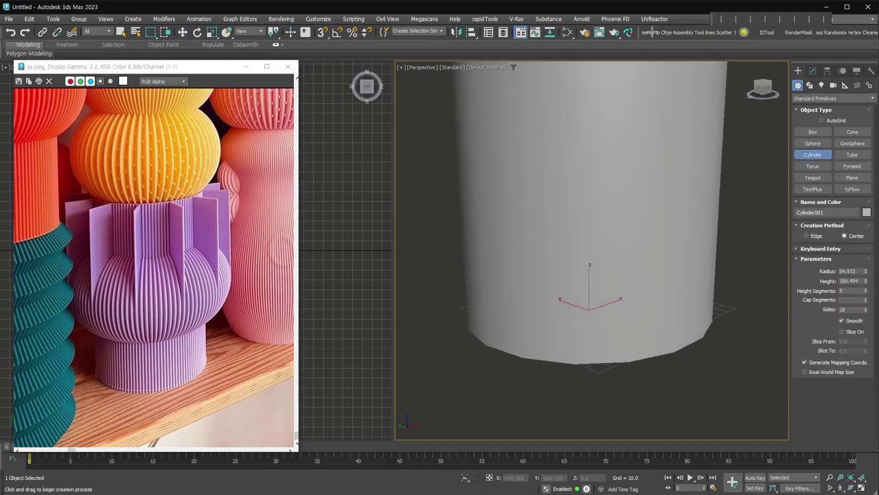
pyautogui.click(613, 275)
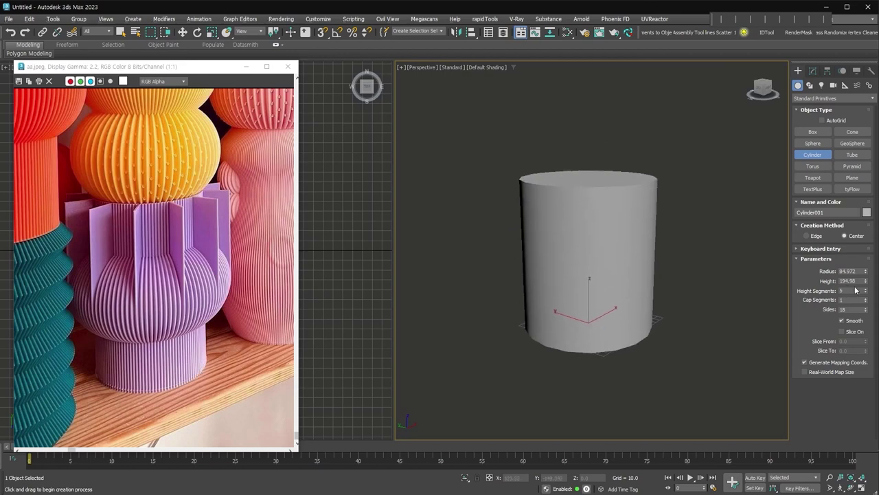
pyautogui.moveTo(868, 282); pyautogui.dragTo(867, 267)
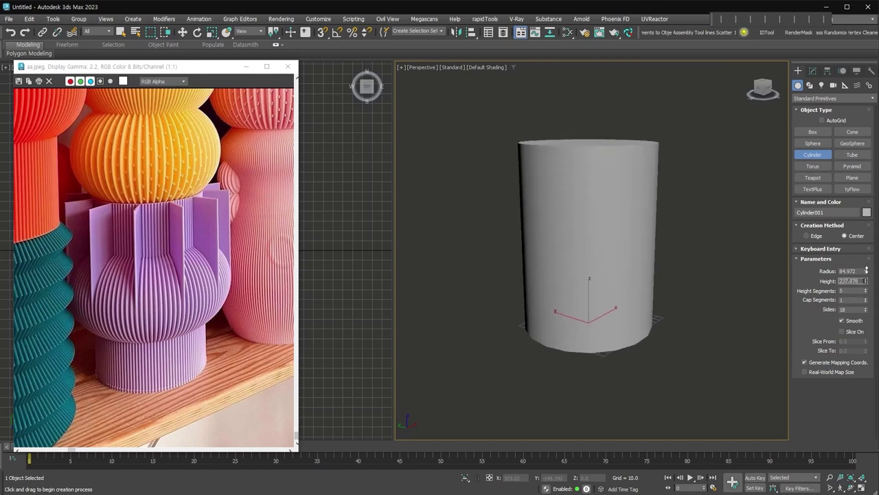
pyautogui.keyDown('alt'); pyautogui.moveTo(602, 182); pyautogui.dragTo(638, 265, button='middle'); pyautogui.keyUp('alt')
pyautogui.press('F4')
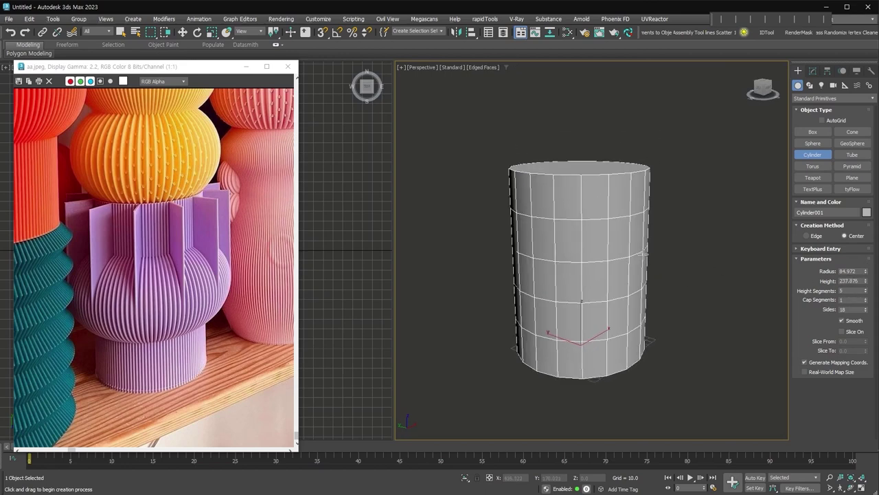
# - Give the cylinder 4 height segments and 160 sides, then convert it to Editable Poly
pyautogui.click(868, 294)
pyautogui.doubleClick(852, 310)
pyautogui.write('160')
pyautogui.press('Return')
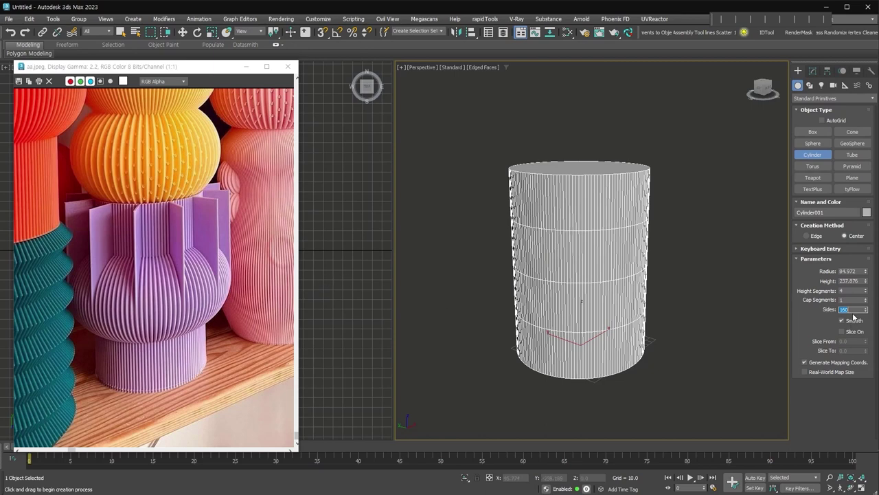
pyautogui.hotkey('ctrl', 'e')
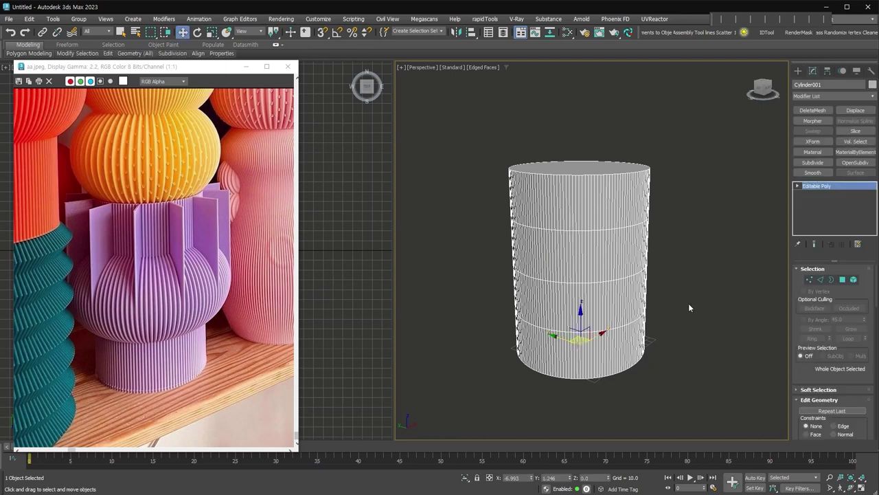
# - In an orthographic gridless view, select the cylinder's middle band of 320 polygons
pyautogui.press('u')
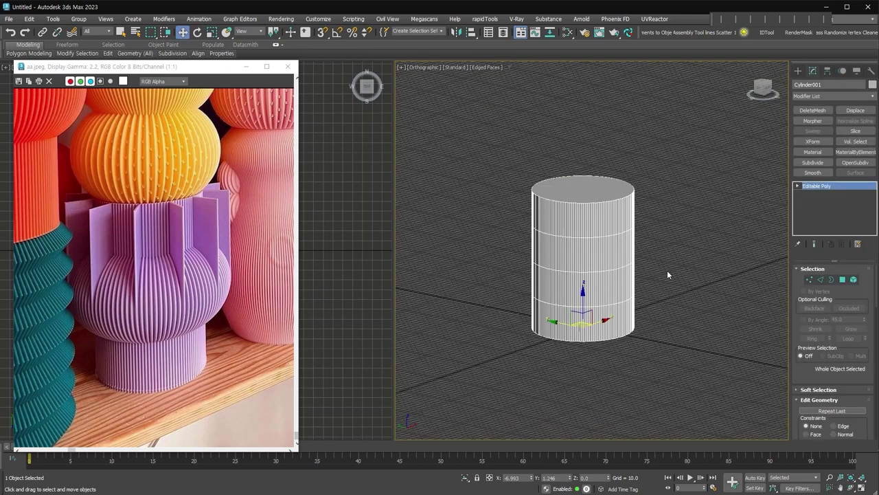
pyautogui.press('g')
pyautogui.press('z')
pyautogui.click(842, 279)
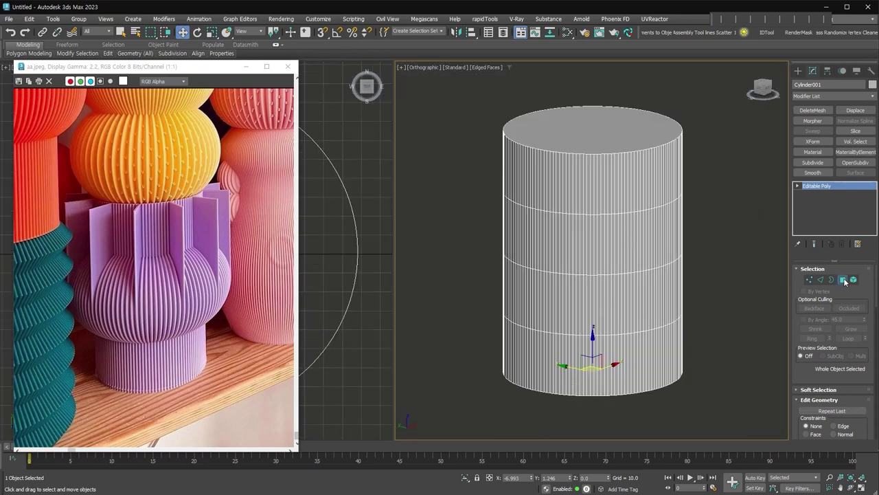
pyautogui.click(612, 135)
pyautogui.moveTo(653, 310)
pyautogui.keyDown('alt'); pyautogui.mouseDown(button='middle')
pyautogui.moveTo(626, 348)
pyautogui.moveTo(676, 264)
pyautogui.mouseUp(button='middle'); pyautogui.keyUp('alt')
pyautogui.click(627, 348)
pyautogui.moveTo(747, 275); pyautogui.dragTo(422, 190)
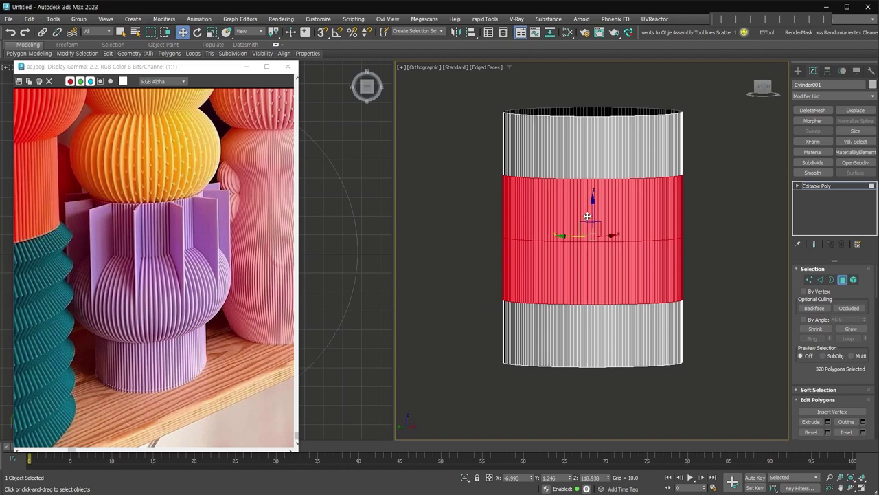
# - Squash the band vertically to 87 percent and bevel it outward into a wider ring
pyautogui.rightClick(590, 217)
pyautogui.click(618, 236)
pyautogui.moveTo(593, 196); pyautogui.dragTo(592, 201)
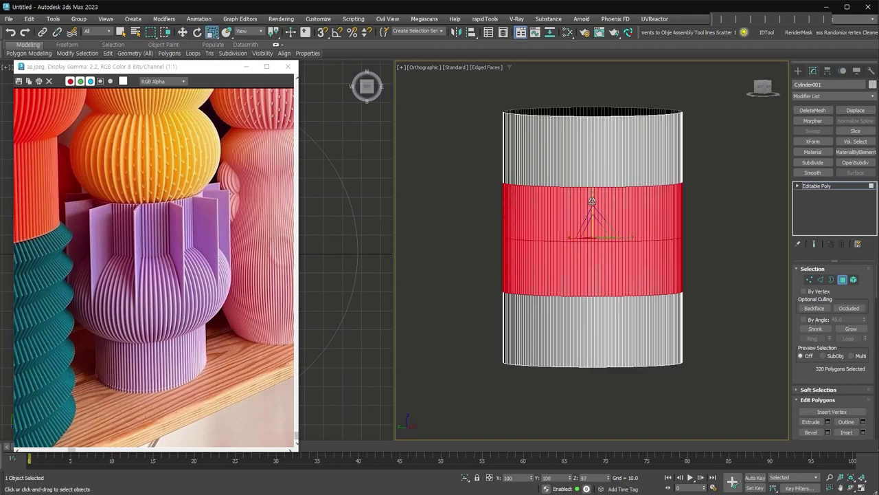
pyautogui.rightClick(584, 207)
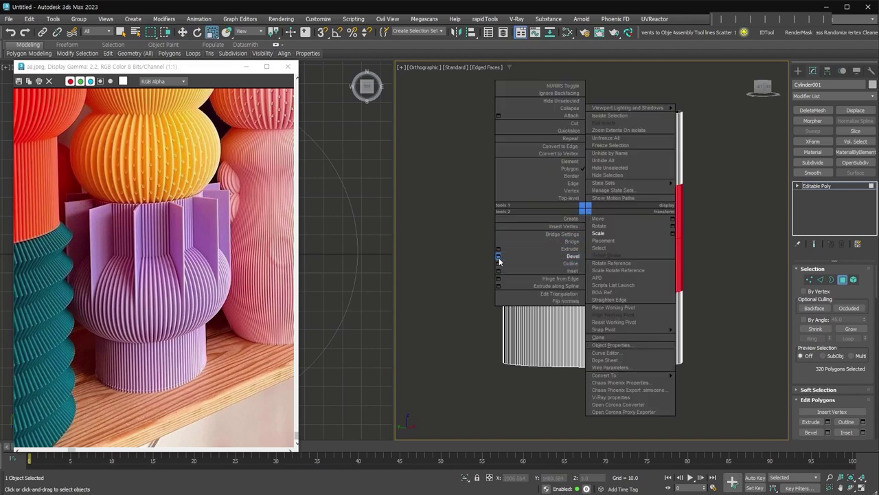
pyautogui.click(498, 256)
pyautogui.moveTo(601, 268)
pyautogui.mouseDown()
pyautogui.moveTo(608, 256)
pyautogui.moveTo(597, 296)
pyautogui.mouseUp()
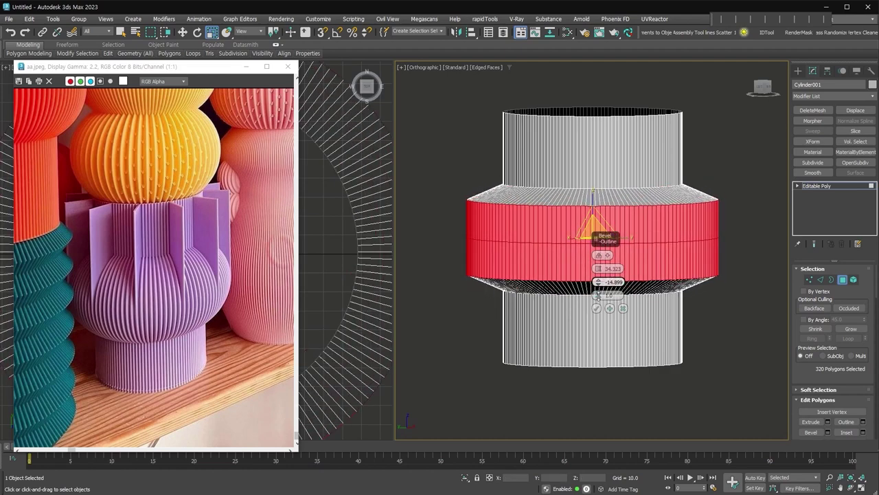
pyautogui.click(597, 308)
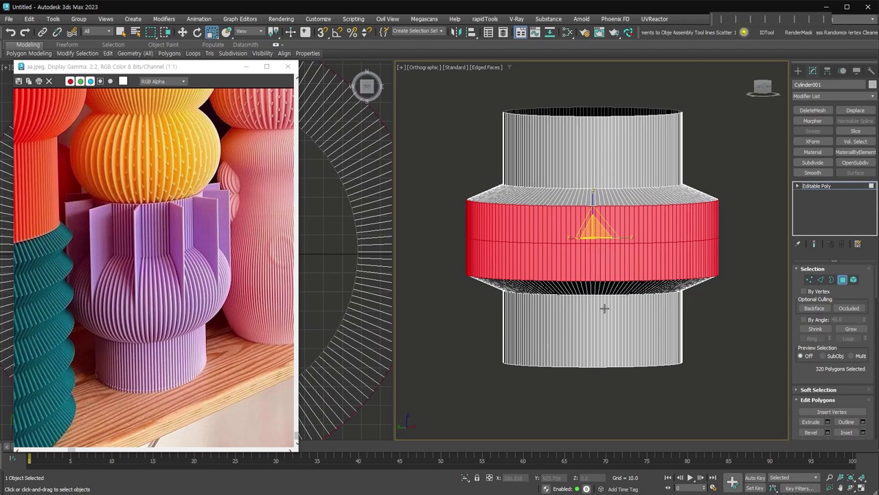
# - Switch to the ring's border edges and zoom in closer on the ring
pyautogui.keyDown('ctrl'); pyautogui.keyDown('shift'); pyautogui.click(821, 280); pyautogui.keyUp('shift'); pyautogui.keyUp('ctrl')
pyautogui.keyDown('alt'); pyautogui.moveTo(715, 214); pyautogui.dragTo(714, 207, button='middle'); pyautogui.keyUp('alt')
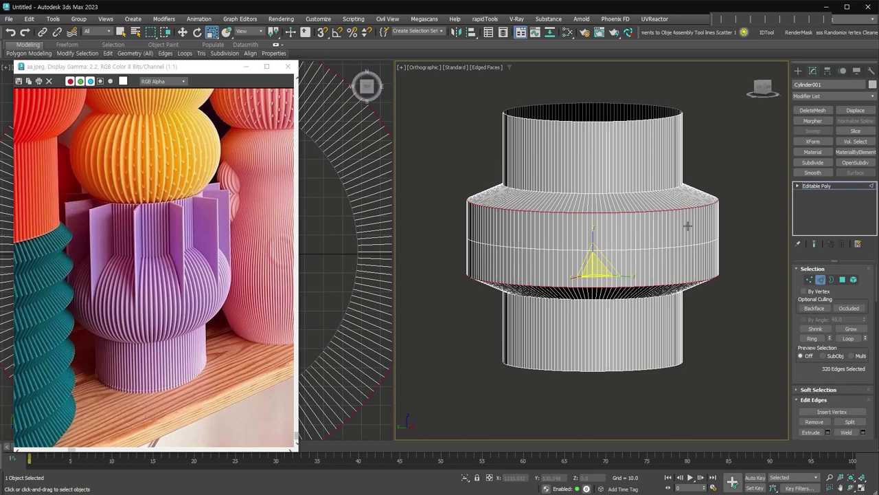
pyautogui.keyDown('alt'); pyautogui.moveTo(666, 222); pyautogui.dragTo(651, 248, button='middle'); pyautogui.keyUp('alt')
pyautogui.scroll(3, 652, 249)
pyautogui.rightClick(653, 253)
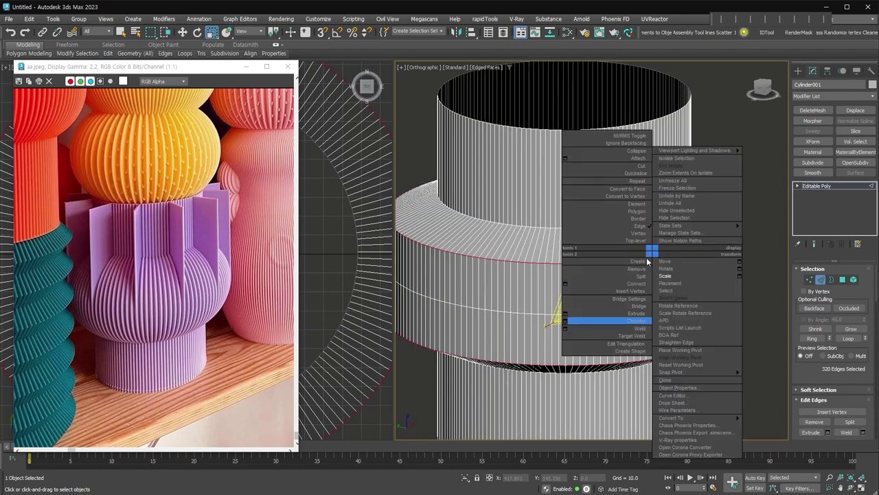
# - Chamfer the ring's border edges by 56.511 with 3 segments
pyautogui.click(565, 320)
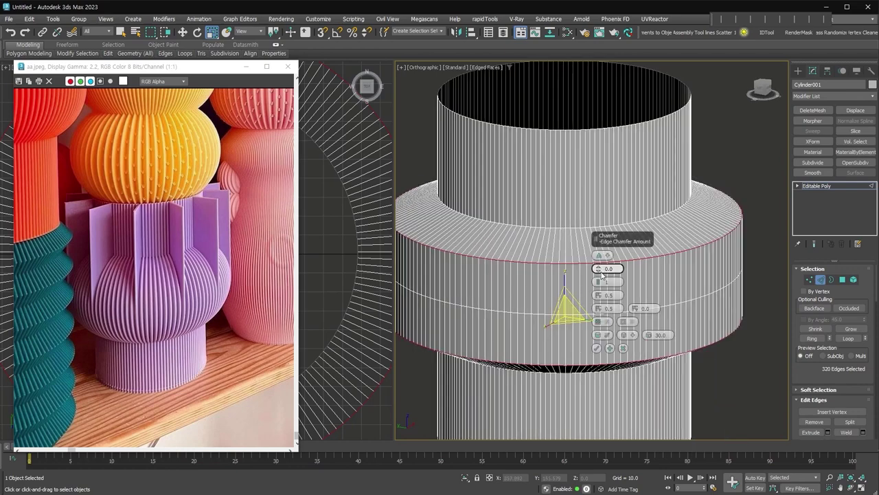
pyautogui.moveTo(599, 268); pyautogui.dragTo(598, 241)
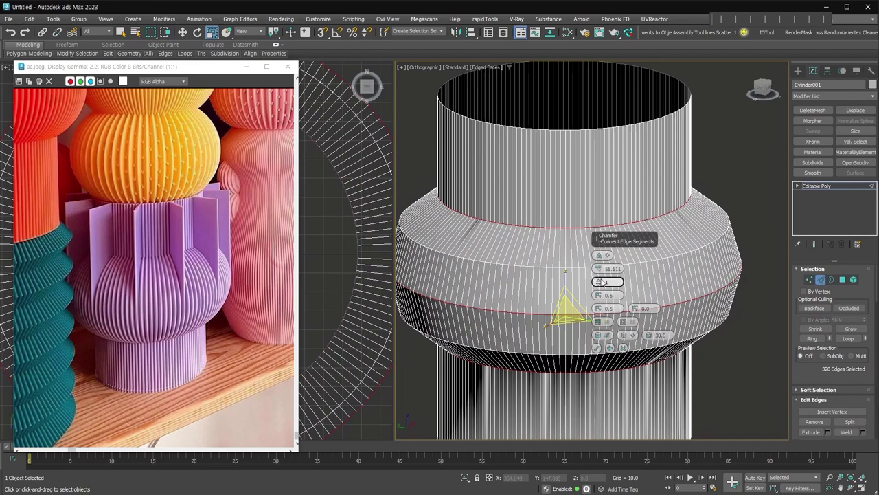
pyautogui.click(600, 280)
pyautogui.click(599, 282)
pyautogui.write('3')
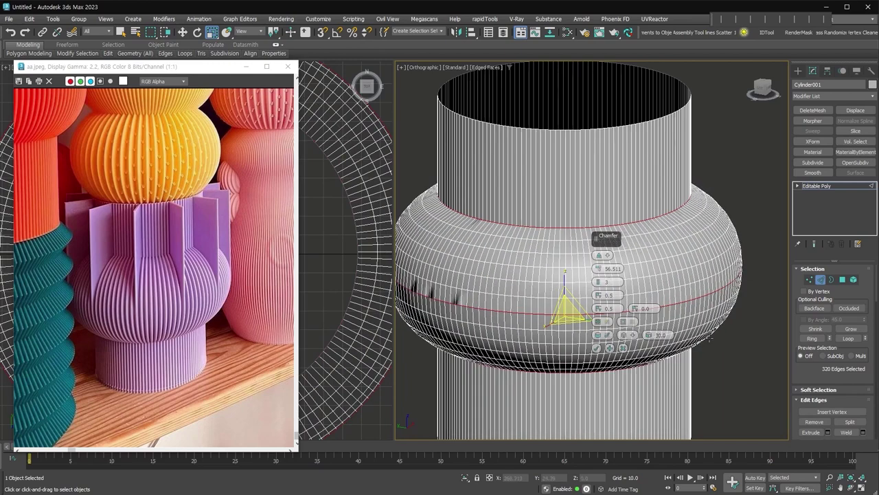
pyautogui.click(597, 349)
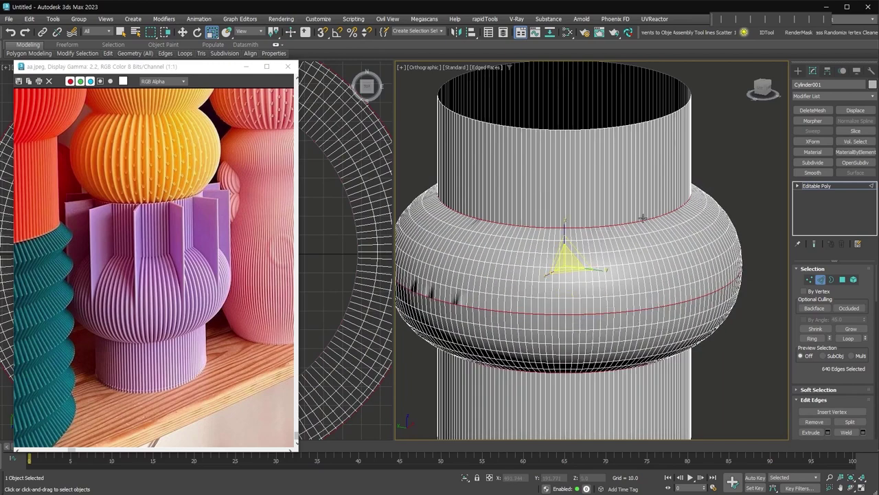
# - Remove the extra edge loops and orbit to a front-on view of the vase
pyautogui.scroll(-3, 824, 321)
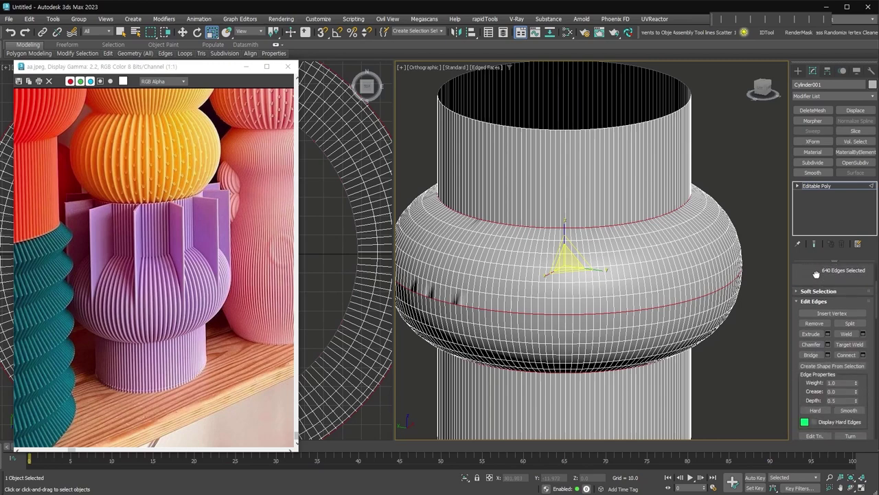
pyautogui.click(824, 321)
pyautogui.scroll(-3, 711, 320)
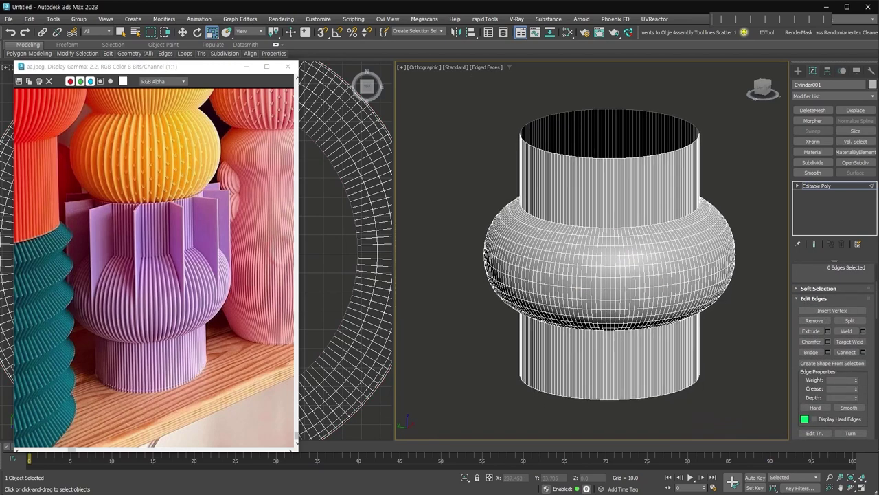
pyautogui.keyDown('alt'); pyautogui.moveTo(718, 298); pyautogui.dragTo(451, 334, button='middle'); pyautogui.keyUp('alt')
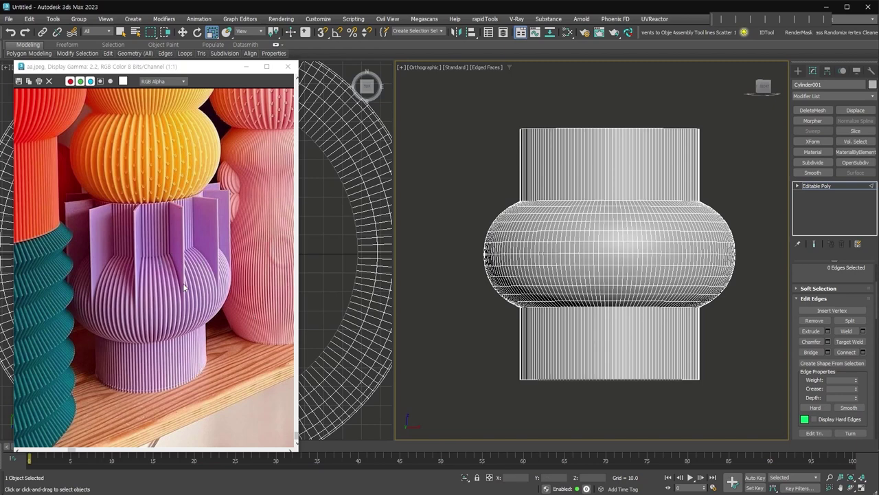
# - Select the lower cylinder's vertical edges and extend them into full loops
pyautogui.moveTo(441, 337); pyautogui.dragTo(441, 337)
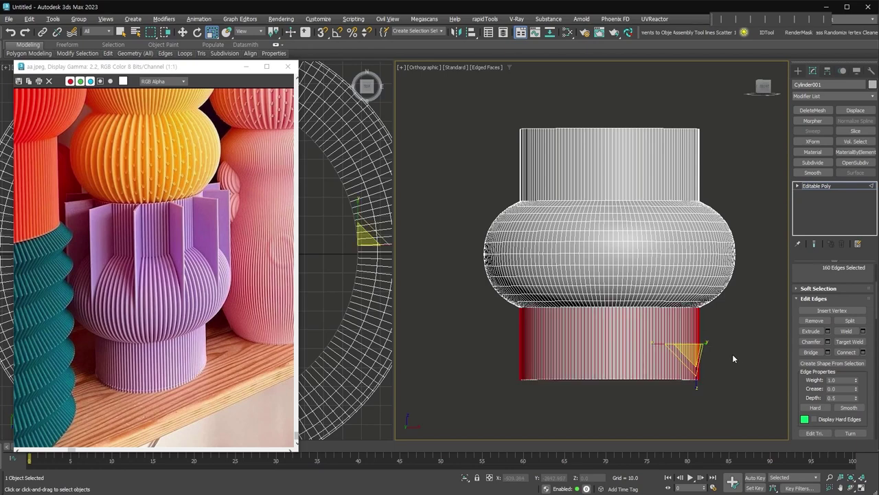
pyautogui.scroll(3, 839, 330)
pyautogui.click(844, 339)
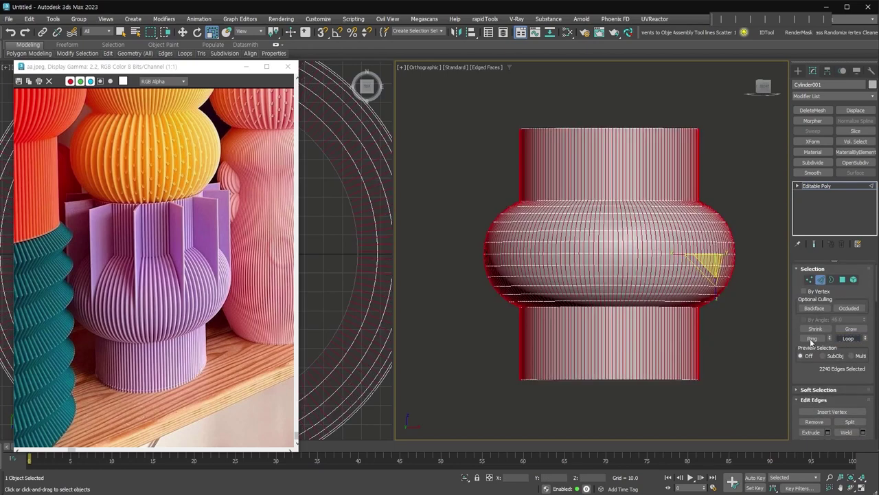
pyautogui.keyDown('alt'); pyautogui.moveTo(755, 289); pyautogui.dragTo(755, 323, button='middle'); pyautogui.keyUp('alt')
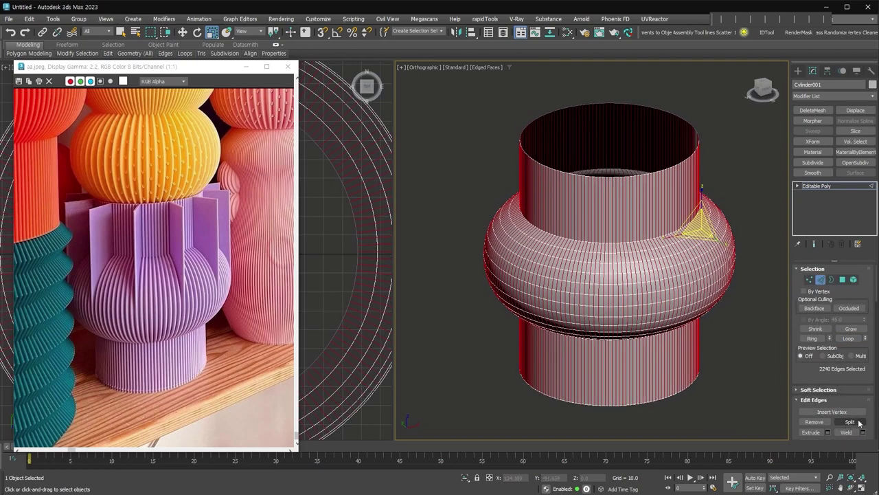
# - Bevel all polygons with height 5.375 and outline -1.382, then clear the selection
pyautogui.click(842, 280)
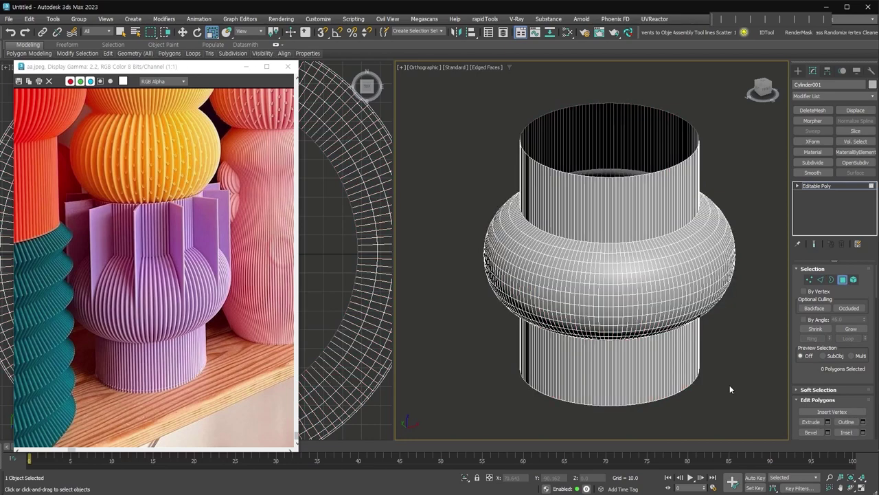
pyautogui.hotkey('ctrl', 'a')
pyautogui.scroll(2, 715, 354)
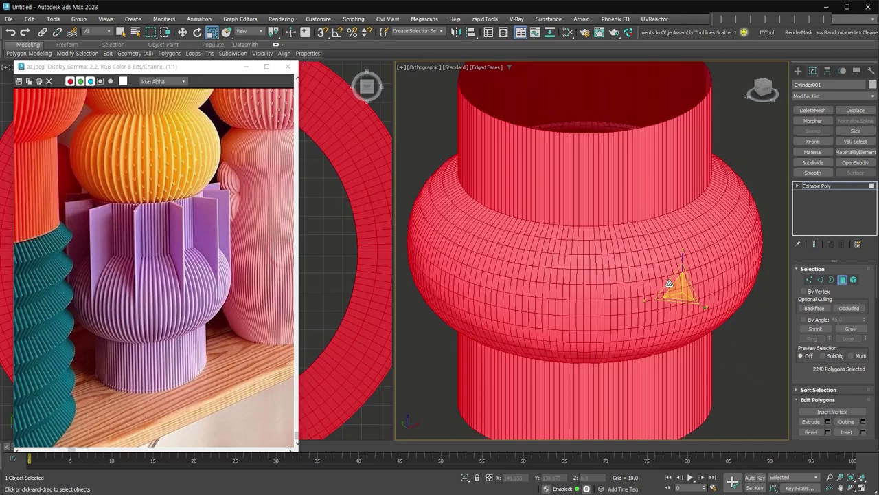
pyautogui.rightClick(635, 237)
pyautogui.click(550, 285)
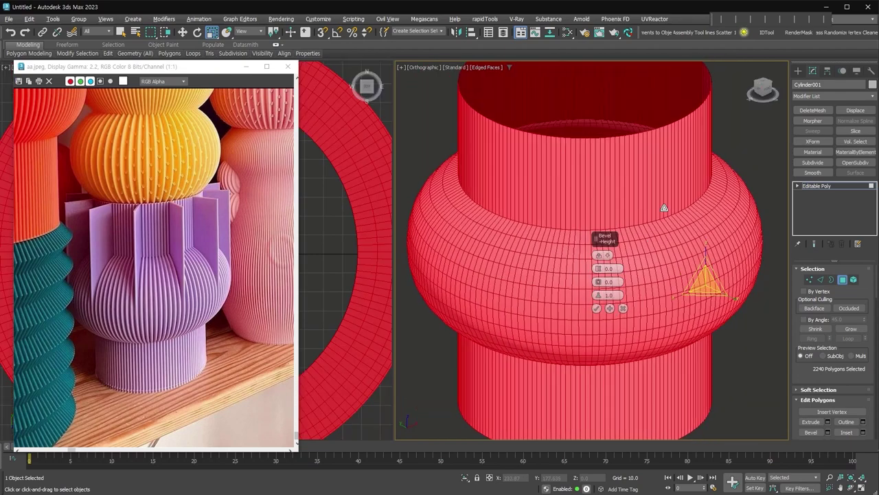
pyautogui.moveTo(598, 267); pyautogui.dragTo(607, 240)
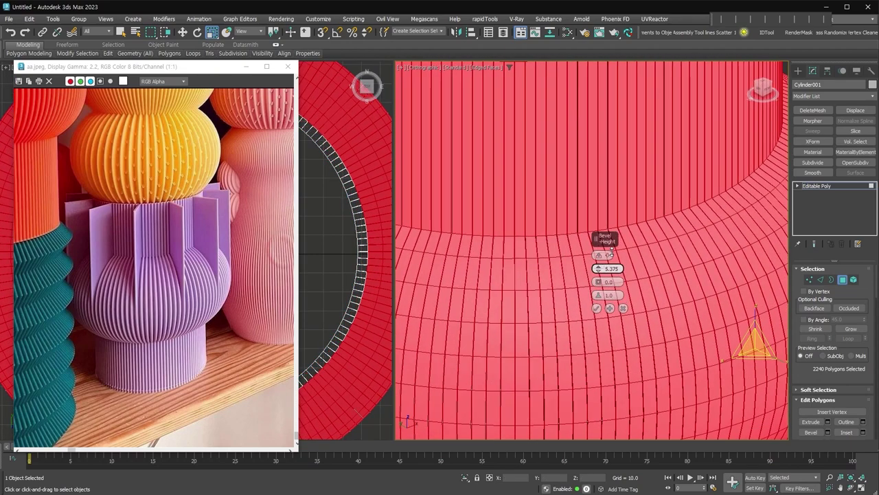
pyautogui.scroll(-3, 600, 283)
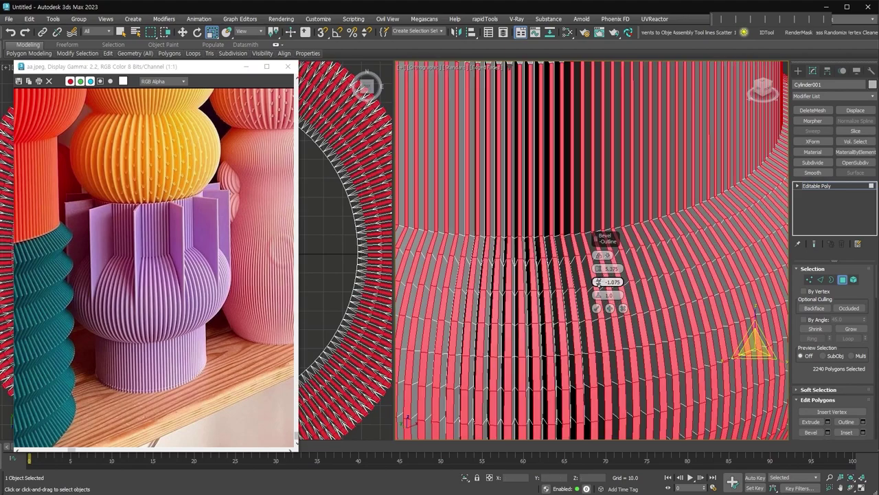
pyautogui.moveTo(601, 282); pyautogui.dragTo(669, 308)
pyautogui.scroll(5, 668, 308)
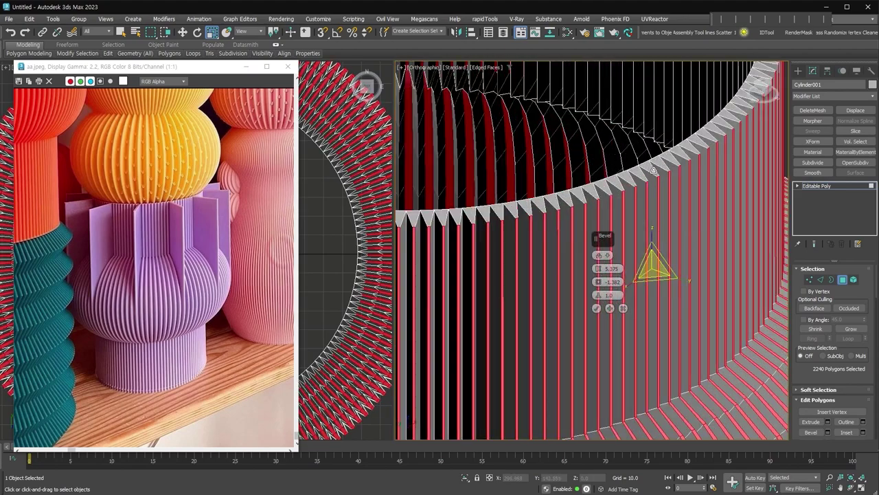
pyautogui.click(597, 307)
pyautogui.scroll(-5, 627, 201)
pyautogui.keyDown('alt'); pyautogui.moveTo(628, 201); pyautogui.dragTo(611, 289, button='middle'); pyautogui.keyUp('alt')
pyautogui.hotkey('ctrl', 'd')
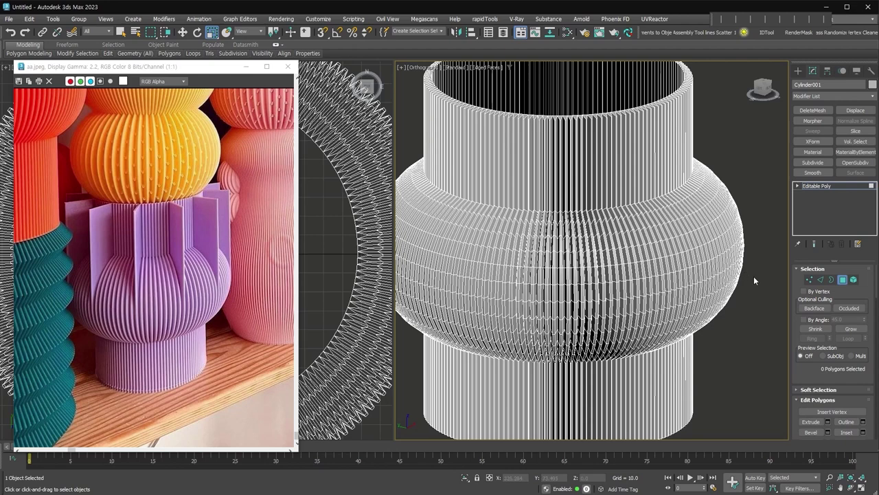
# - Select all vertices of the vase and weld them together
pyautogui.press('1')
pyautogui.scroll(5, 636, 196)
pyautogui.hotkey('ctrl', 'a')
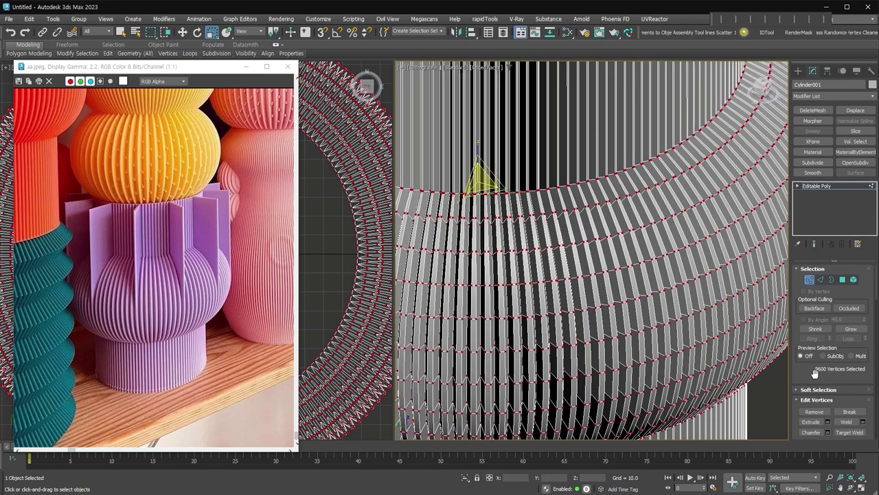
pyautogui.click(850, 425)
# - Select evenly spaced edges with Dot Loop, extend to rings, and convert to polygon strips
pyautogui.press('2')
pyautogui.scroll(4, 520, 320)
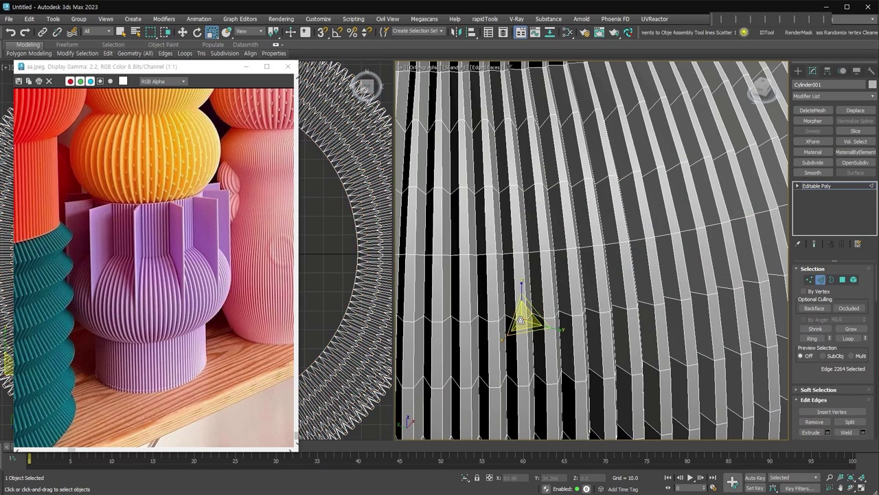
pyautogui.keyDown('alt'); pyautogui.moveTo(520, 320); pyautogui.dragTo(553, 315, button='middle'); pyautogui.keyUp('alt')
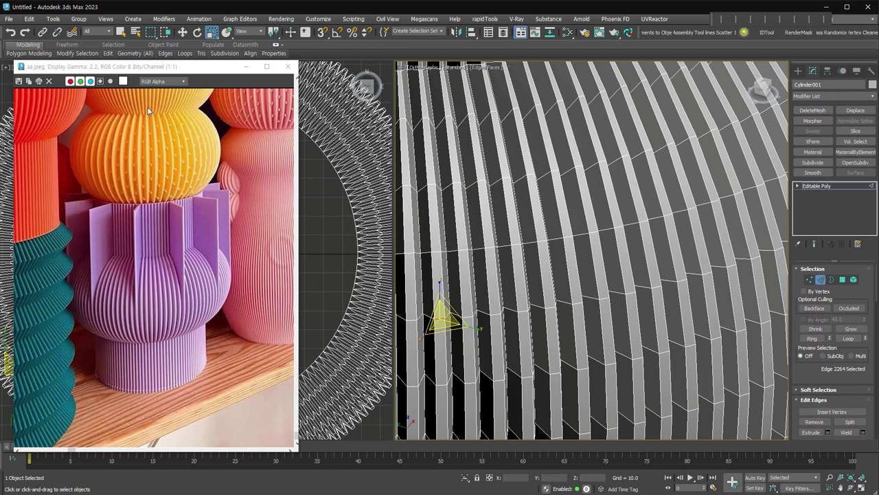
pyautogui.moveTo(77, 53)
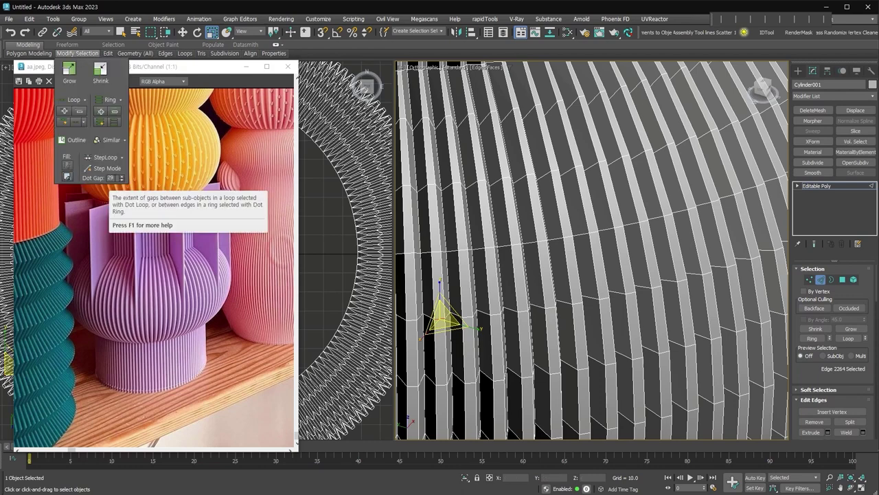
pyautogui.click(76, 123)
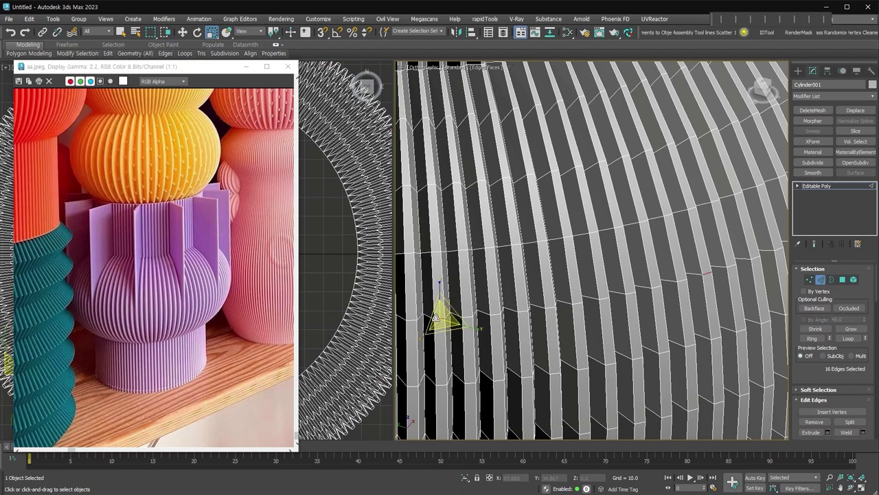
pyautogui.click(707, 273)
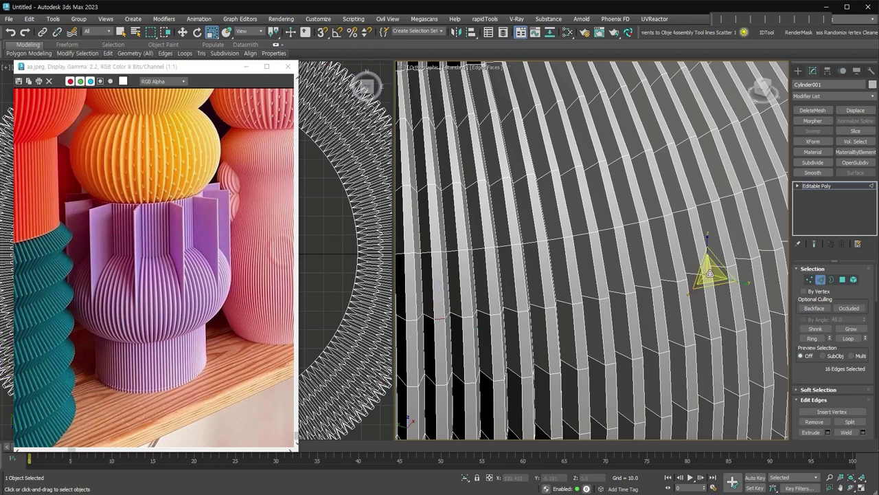
pyautogui.scroll(-6, 488, 280)
pyautogui.scroll(-4, 487, 279)
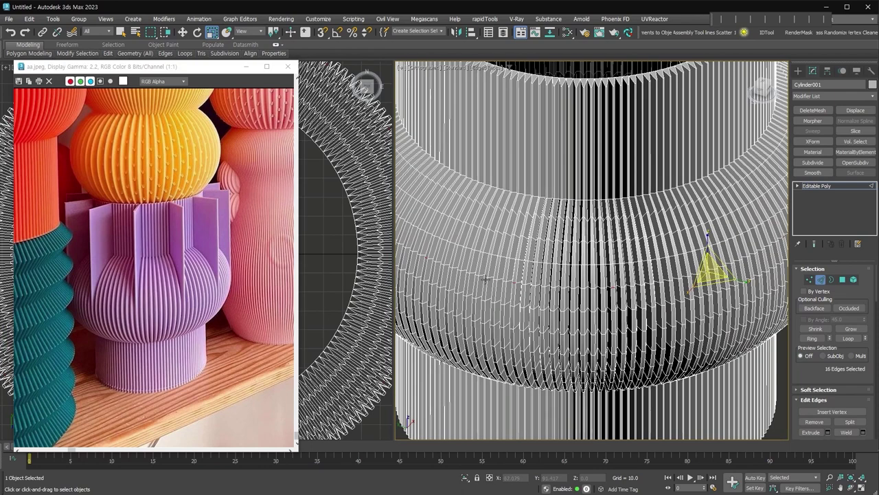
pyautogui.scroll(-2, 516, 284)
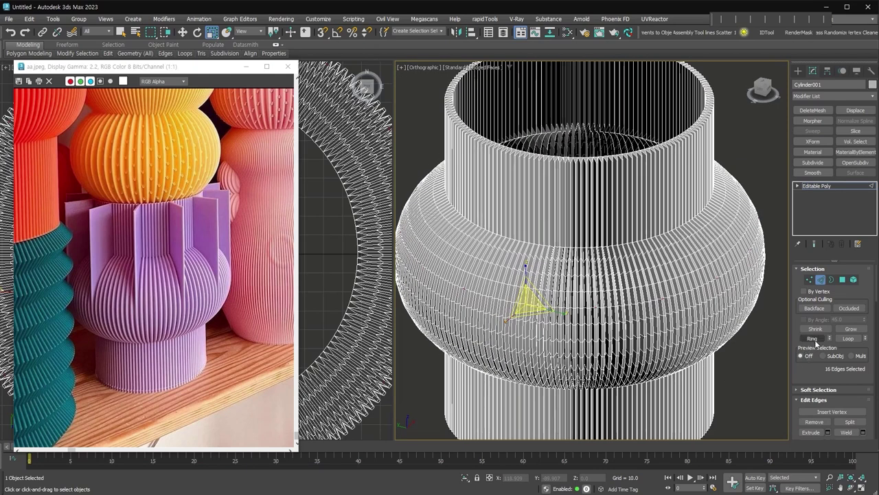
pyautogui.click(815, 339)
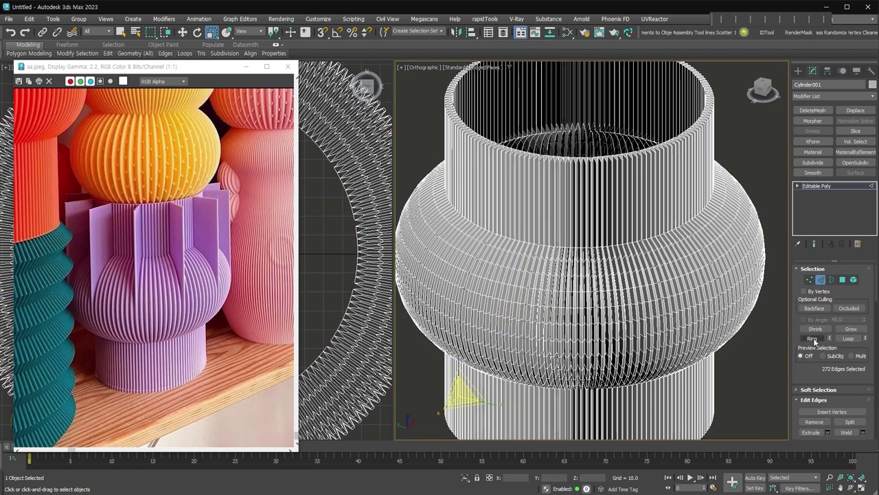
pyautogui.keyDown('ctrl'); pyautogui.click(844, 281); pyautogui.keyUp('ctrl')
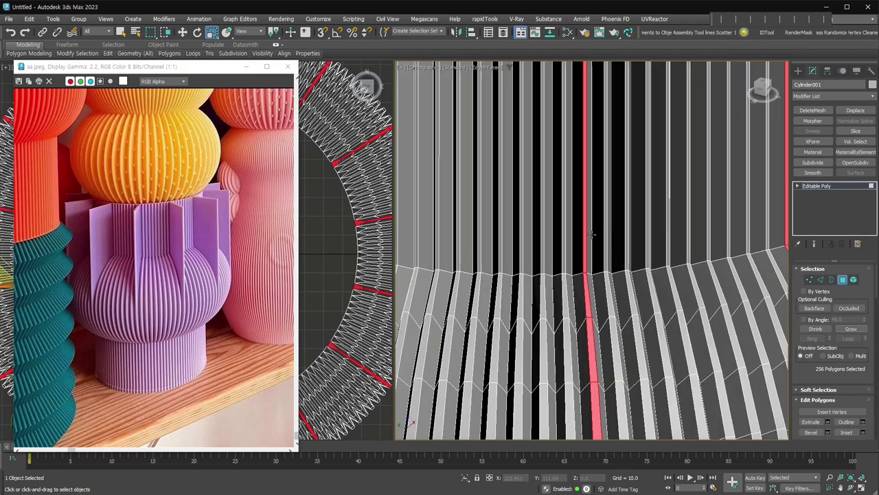
# - Deselect the strip faces at the top rim and bottom, then grow the selection to 704 polygons
pyautogui.keyDown('alt'); pyautogui.moveTo(662, 284); pyautogui.dragTo(728, 291, button='middle'); pyautogui.keyUp('alt')
pyautogui.scroll(-2, 695, 289)
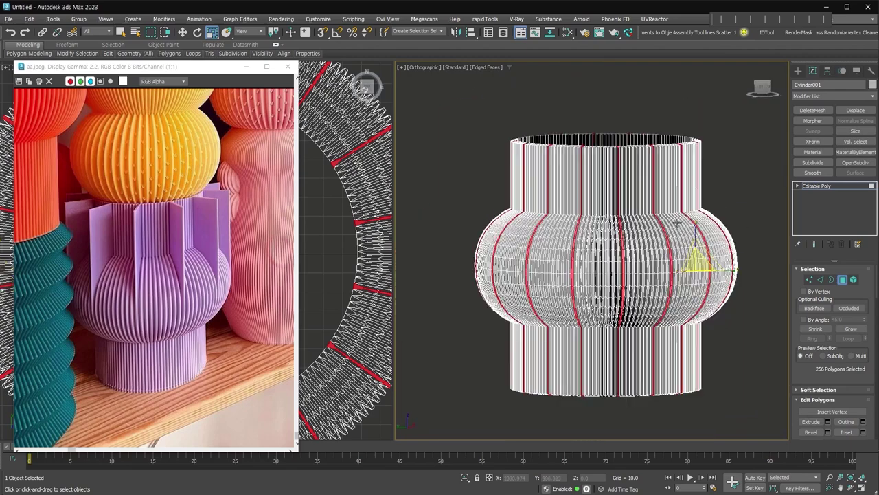
pyautogui.moveTo(480, 104); pyautogui.dragTo(742, 165)
pyautogui.keyDown('alt'); pyautogui.moveTo(491, 367); pyautogui.dragTo(790, 437); pyautogui.keyUp('alt')
pyautogui.keyDown('alt'); pyautogui.moveTo(790, 437); pyautogui.dragTo(755, 385, button='middle'); pyautogui.keyUp('alt')
pyautogui.scroll(5, 625, 175)
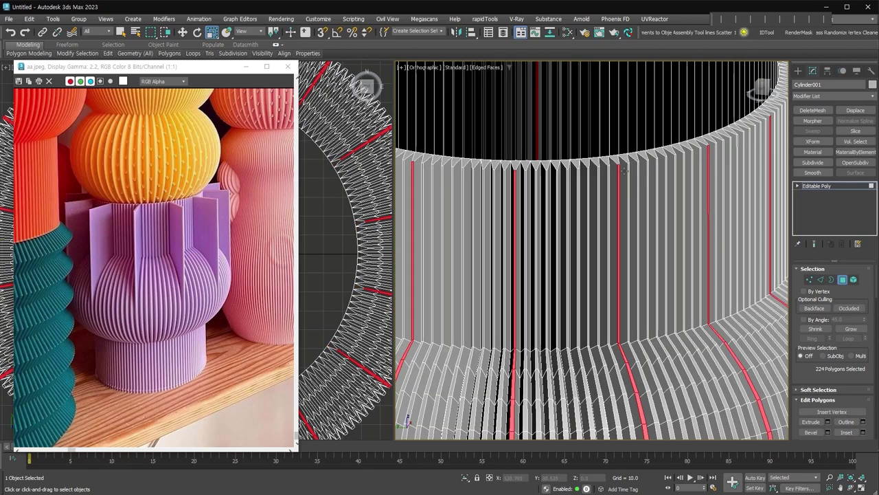
pyautogui.click(851, 328)
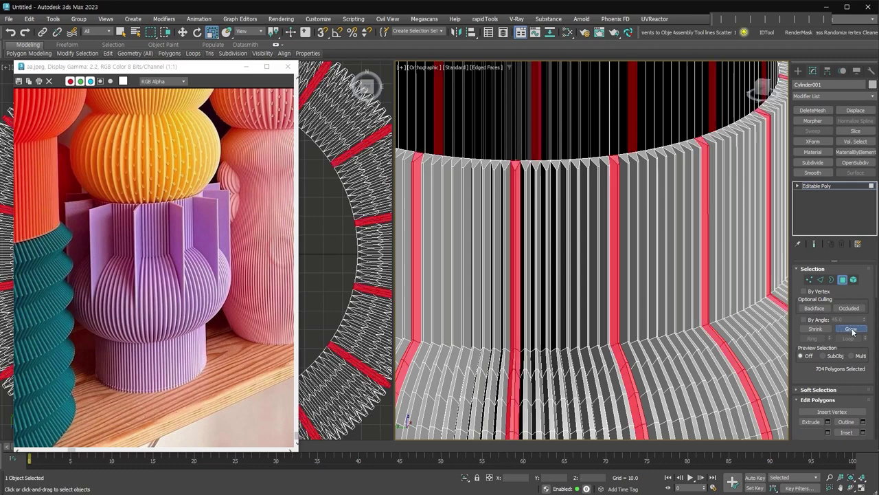
# - In front view, deselect the lower strip faces below the bulge
pyautogui.press('z')
pyautogui.press('f')
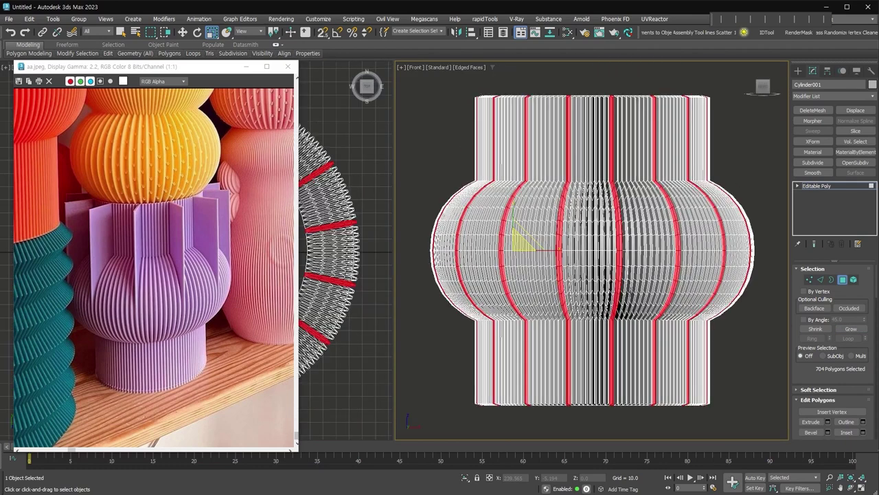
pyautogui.moveTo(775, 419); pyautogui.dragTo(394, 257)
pyautogui.moveTo(653, 210); pyautogui.dragTo(641, 265, button='middle')
pyautogui.moveTo(739, 209)
pyautogui.mouseDown()
pyautogui.moveTo(509, 118)
pyautogui.moveTo(412, 110)
pyautogui.mouseUp()
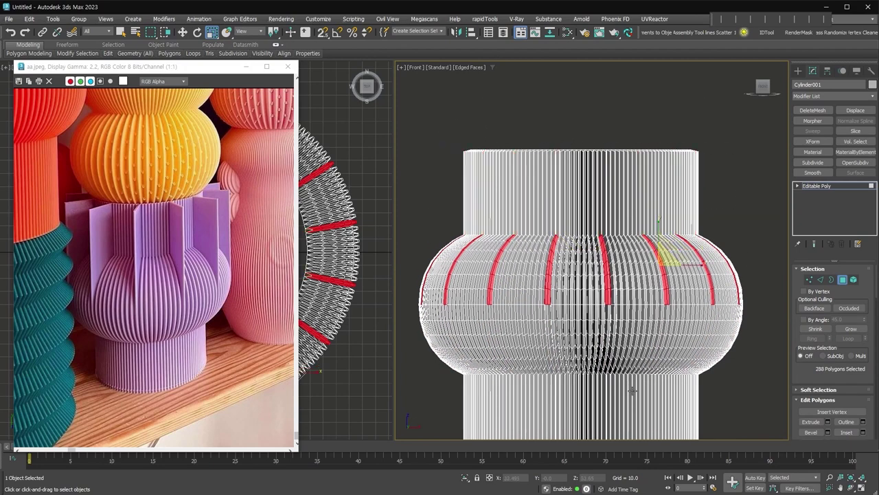
# - Move the remaining strip faces straight up to form tall fins above the rim
pyautogui.press('w')
pyautogui.keyDown('alt'); pyautogui.moveTo(630, 336); pyautogui.dragTo(671, 275, button='middle'); pyautogui.keyUp('alt')
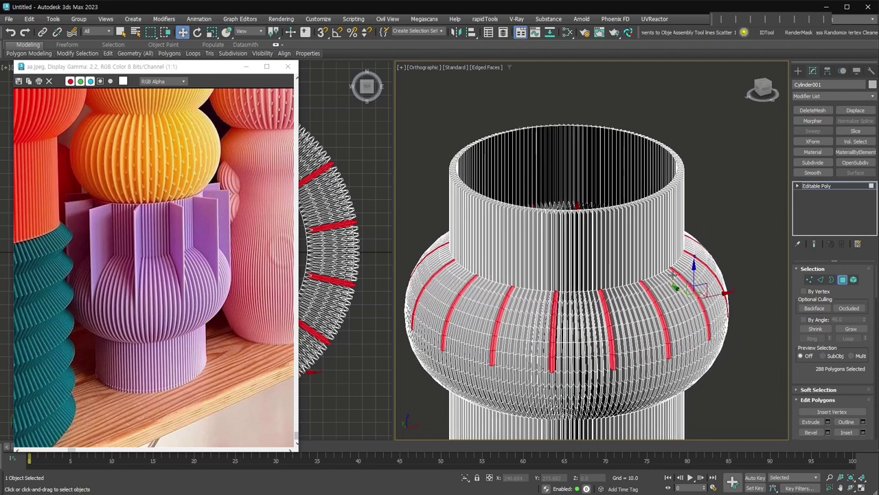
pyautogui.moveTo(674, 274); pyautogui.dragTo(704, 233)
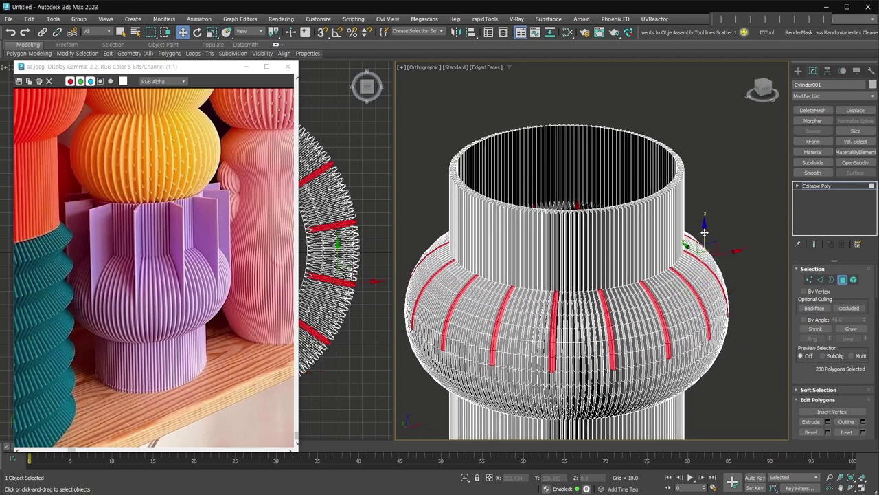
pyautogui.moveTo(705, 233); pyautogui.dragTo(723, 64)
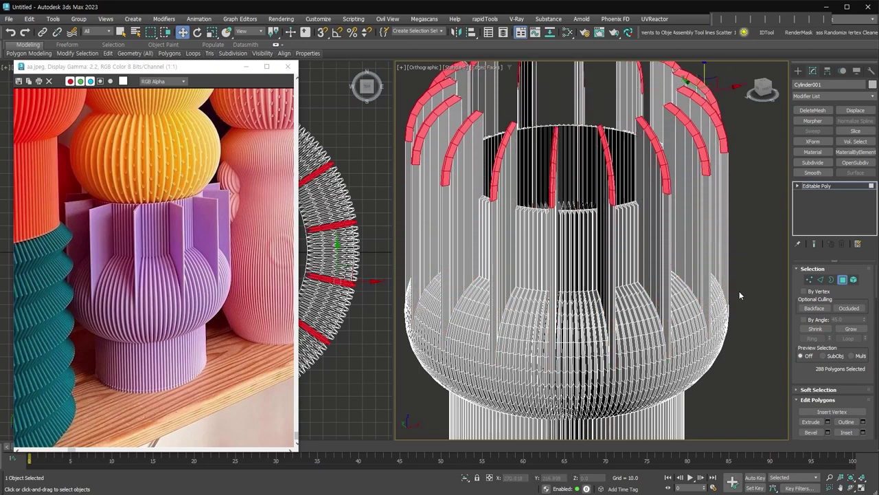
pyautogui.keyDown('alt'); pyautogui.moveTo(740, 291); pyautogui.dragTo(707, 277, button='middle'); pyautogui.keyUp('alt')
# - Add a Slice modifier set to Remove Negative to trim the base flat
pyautogui.press('4')
pyautogui.press('f')
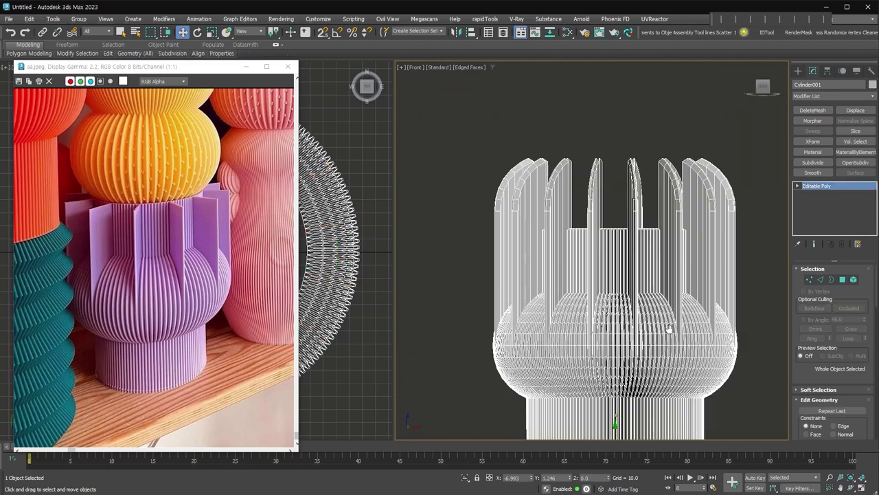
pyautogui.press('z')
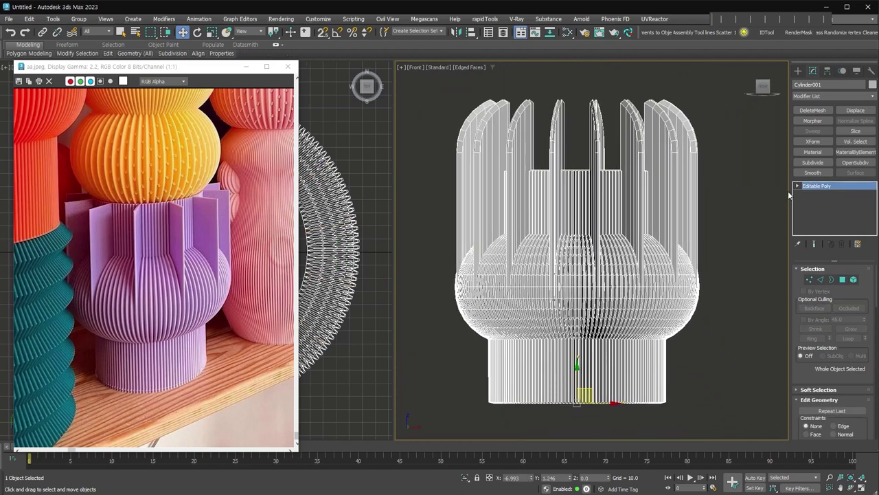
pyautogui.click(855, 130)
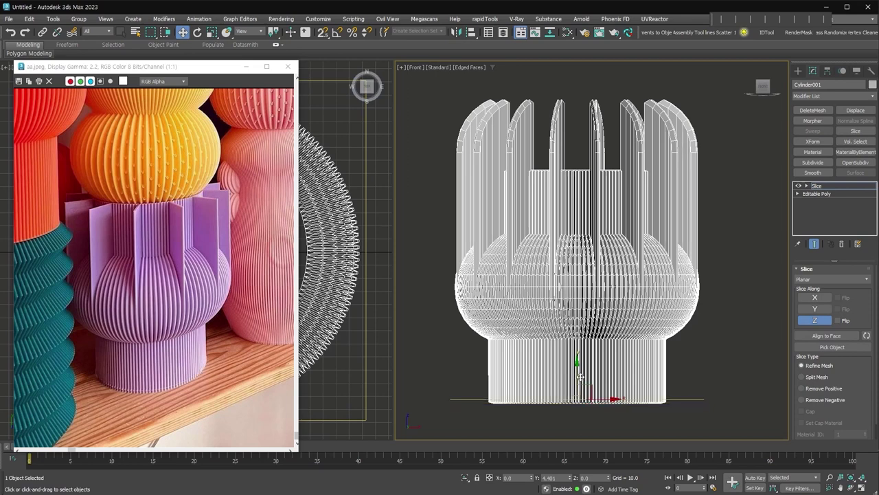
pyautogui.click(835, 401)
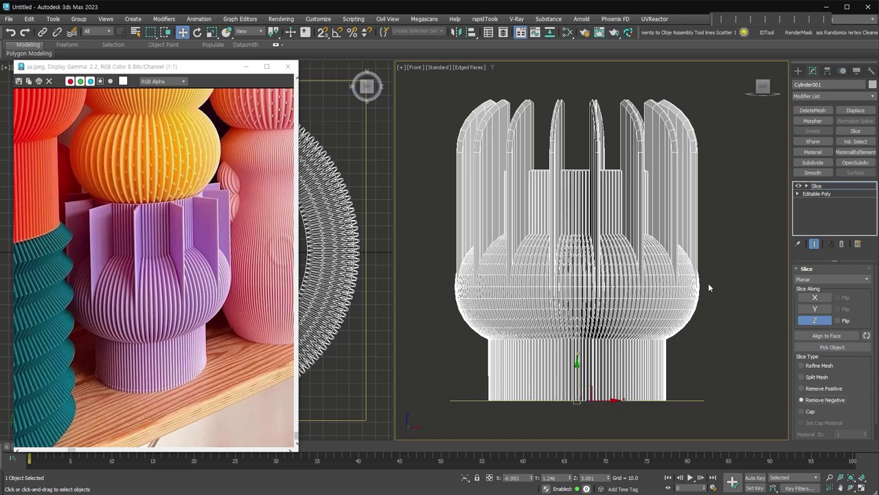
# - Add a second Slice at rim height set to Remove Positive, then collapse the stack
pyautogui.click(856, 130)
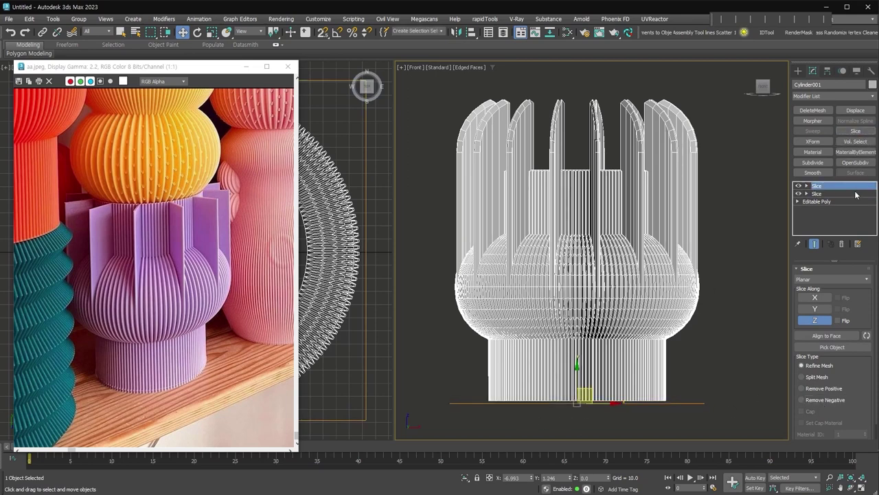
pyautogui.moveTo(577, 370); pyautogui.dragTo(616, 148)
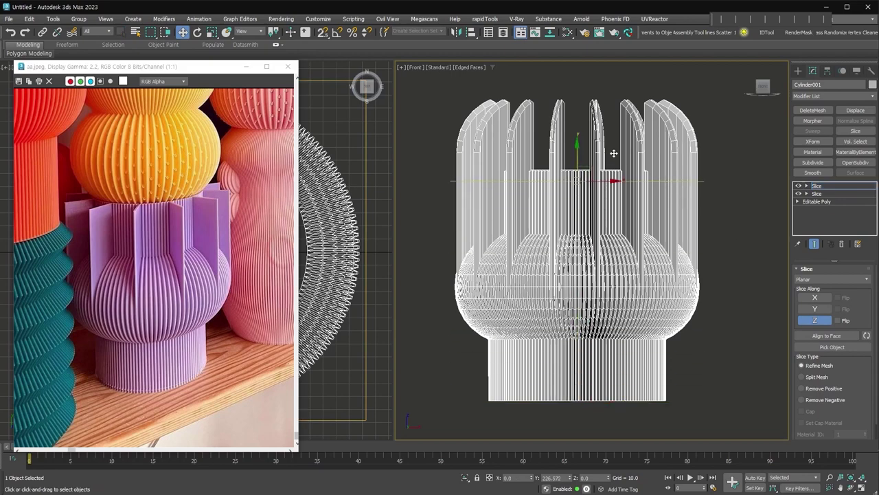
pyautogui.scroll(2, 616, 148)
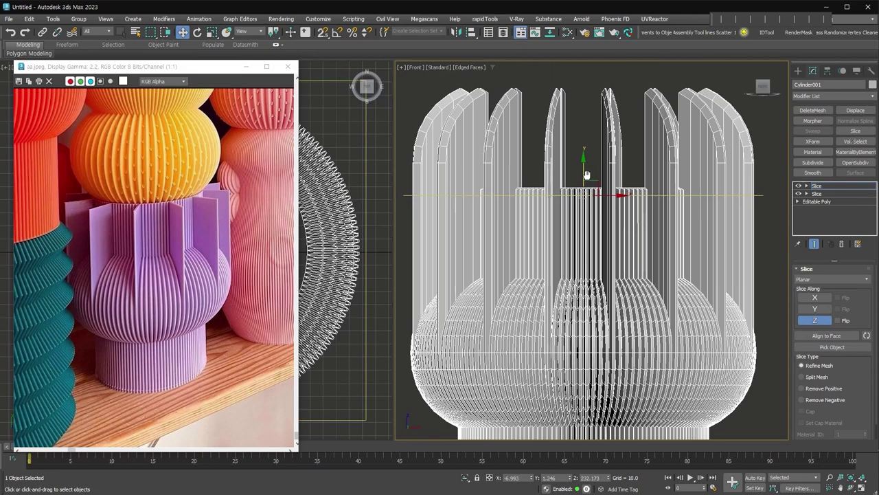
pyautogui.click(827, 387)
pyautogui.scroll(-2, 639, 289)
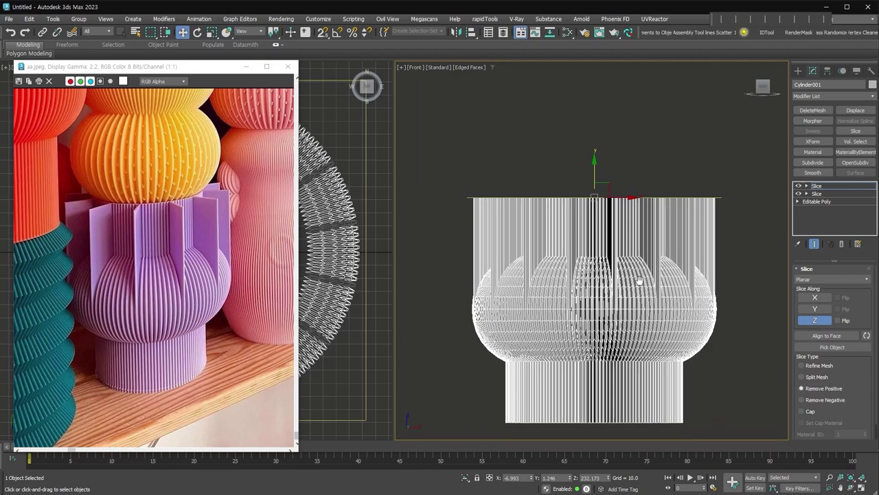
pyautogui.hotkey('ctrl', 'shift', 'c')
# - Orbit and zoom to frame the whole sliced vase
pyautogui.keyDown('alt'); pyautogui.moveTo(652, 369); pyautogui.dragTo(687, 323, button='middle'); pyautogui.keyUp('alt')
pyautogui.scroll(2, 700, 274)
pyautogui.scroll(3, 713, 242)
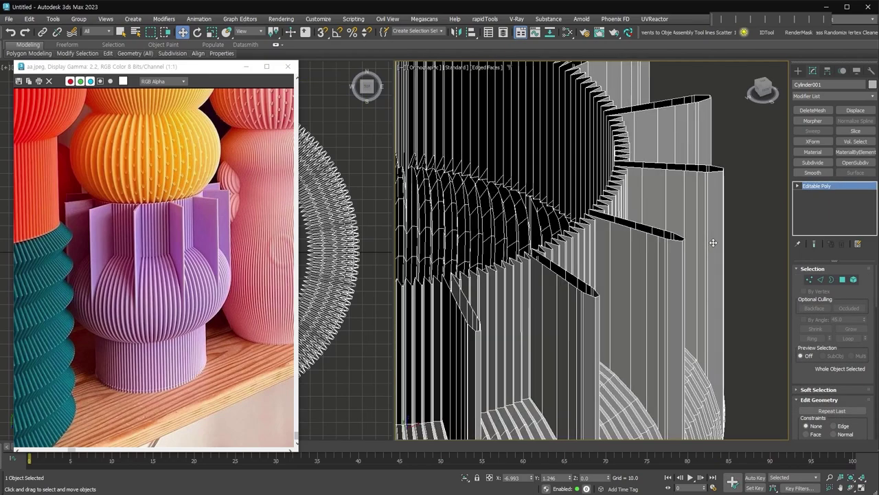
pyautogui.scroll(-4, 712, 275)
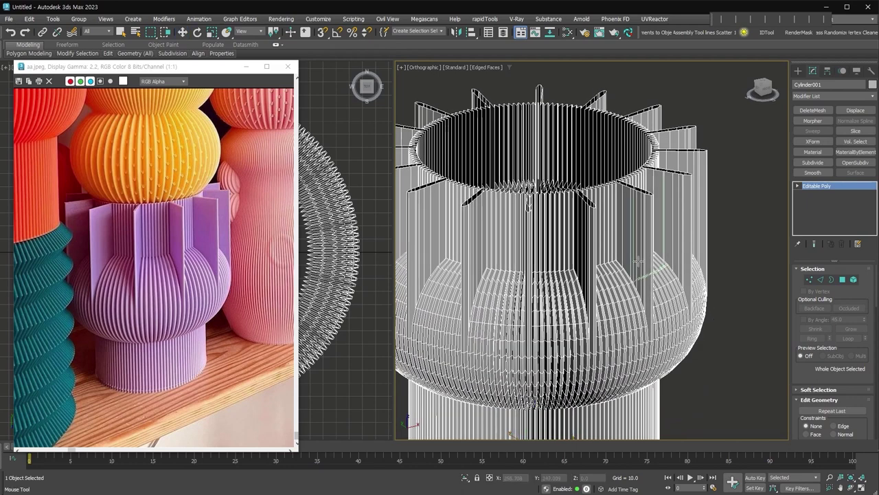
pyautogui.scroll(3, 627, 256)
pyautogui.scroll(2, 626, 255)
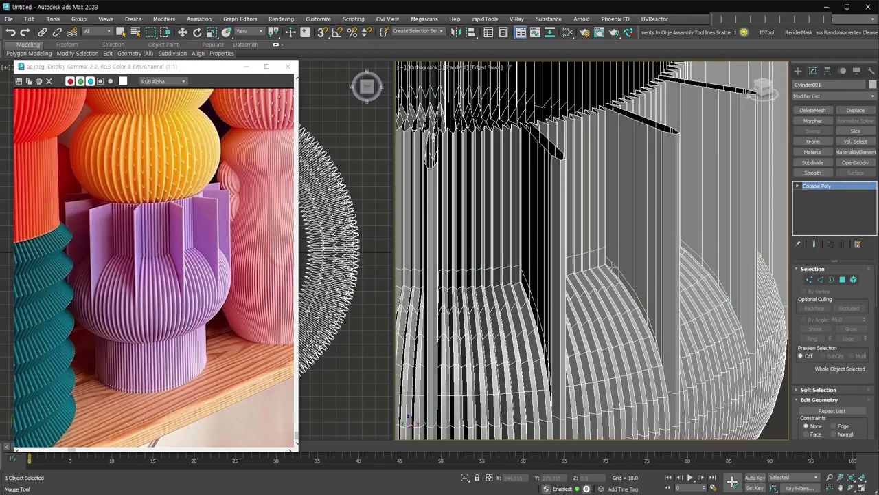
pyautogui.press('z')
pyautogui.scroll(3, 588, 350)
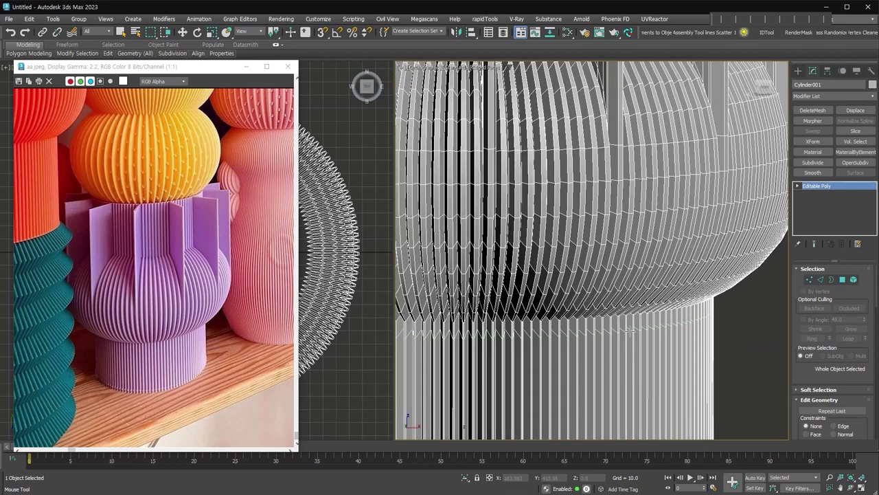
pyautogui.press('z')
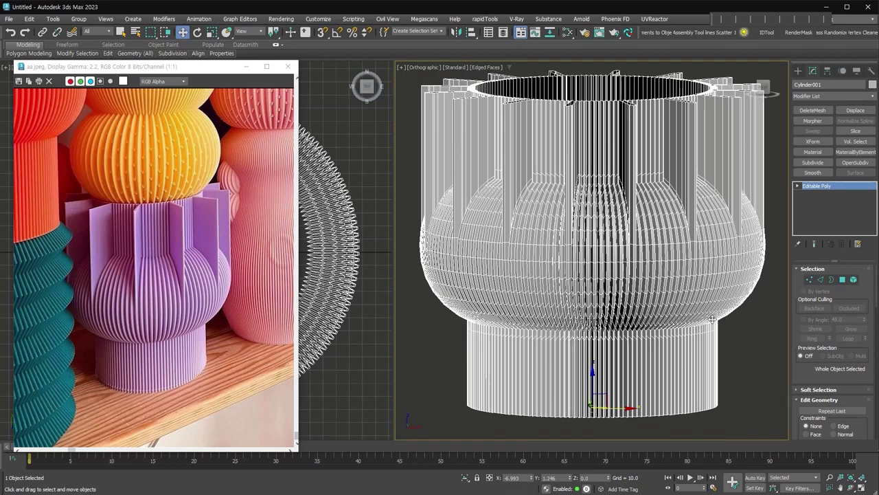
pyautogui.scroll(2, 649, 171)
pyautogui.scroll(2, 648, 171)
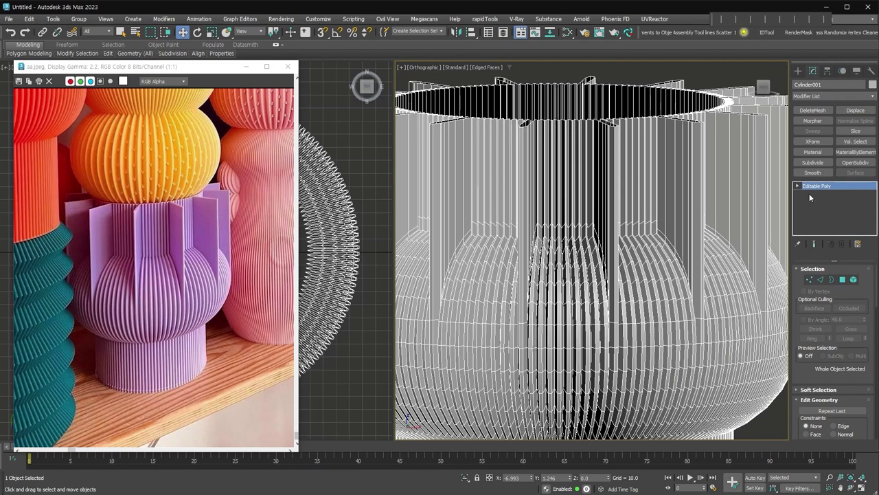
# - Apply TurboSmooth with 2 iterations and hide the edged faces
pyautogui.hotkey('ctrl', 't')
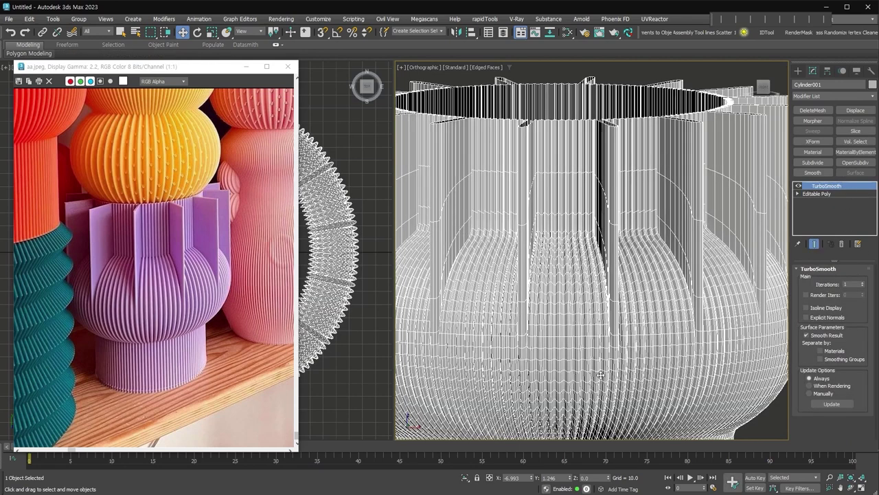
pyautogui.press('F4')
pyautogui.scroll(-2, 601, 358)
pyautogui.scroll(-2, 621, 302)
pyautogui.click(863, 282)
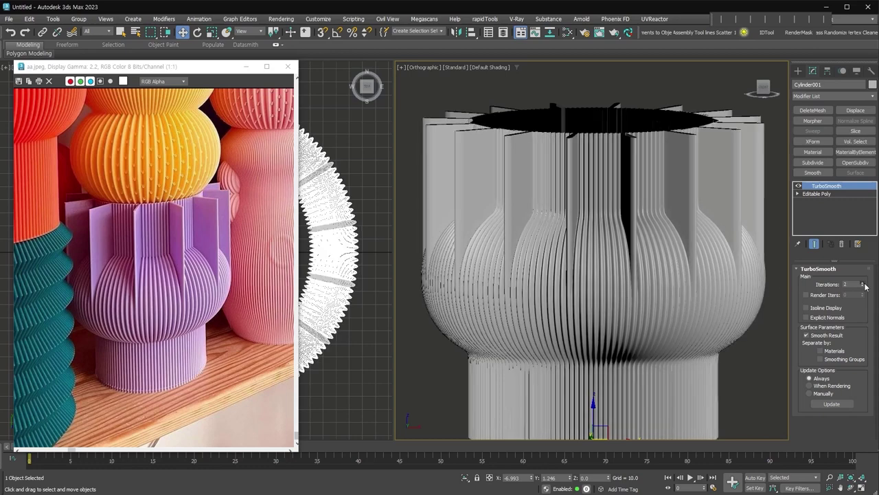
# - Switch to perspective, orbit into the opening, and add an Edit Poly modifier
pyautogui.press('p')
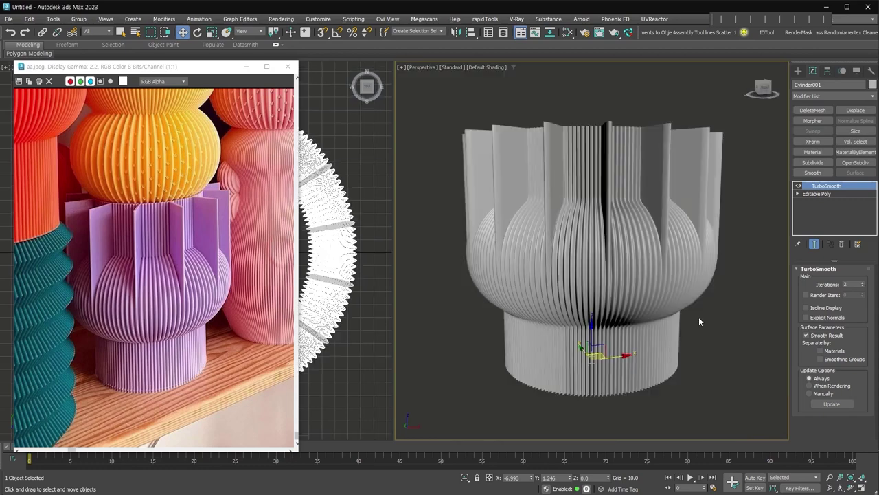
pyautogui.moveTo(699, 321)
pyautogui.keyDown('alt'); pyautogui.mouseDown(button='middle')
pyautogui.moveTo(698, 273)
pyautogui.moveTo(719, 359)
pyautogui.mouseUp(button='middle'); pyautogui.keyUp('alt')
pyautogui.moveTo(722, 327)
pyautogui.keyDown('alt'); pyautogui.mouseDown(button='middle')
pyautogui.moveTo(711, 334)
pyautogui.moveTo(667, 255)
pyautogui.mouseUp(button='middle'); pyautogui.keyUp('alt')
pyautogui.hotkey('ctrl', 'e')
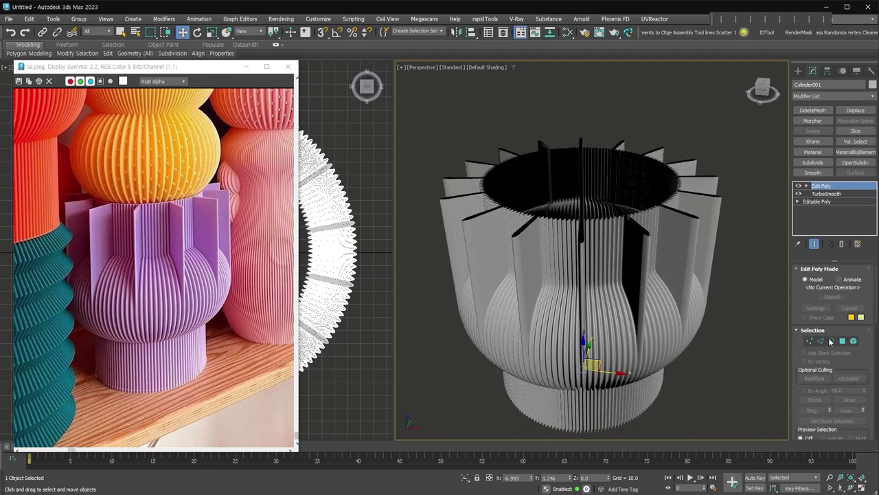
# - Select the vase's open top border and cap it
pyautogui.press('3')
pyautogui.click(696, 229)
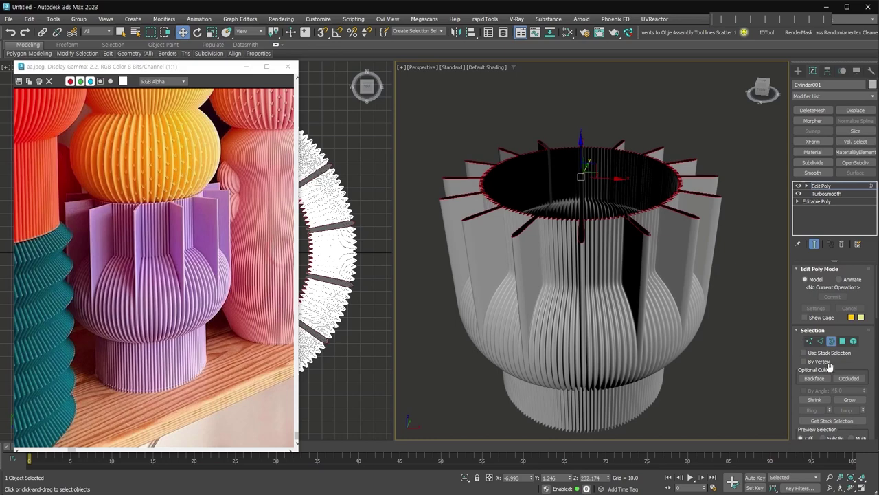
pyautogui.scroll(-4, 800, 411)
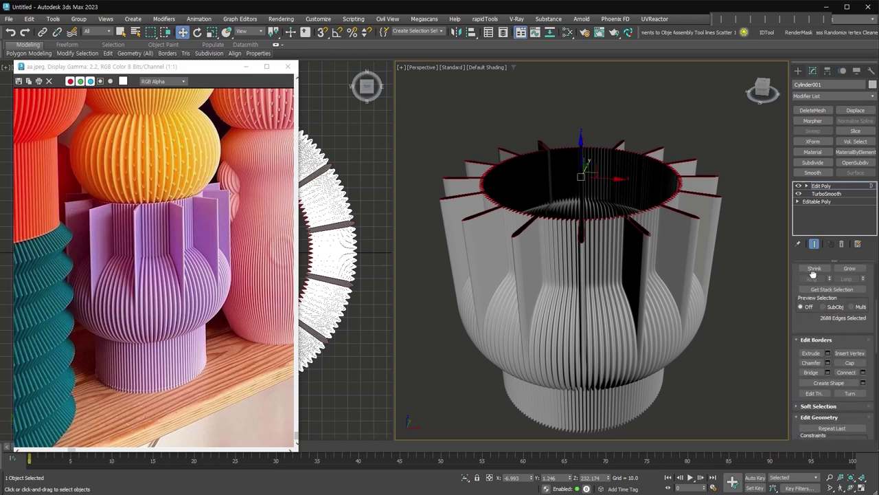
pyautogui.click(850, 358)
# - Select the open bottom border for capping, then reselect the vase and view the fins
pyautogui.moveTo(721, 348)
pyautogui.keyDown('alt'); pyautogui.mouseDown(button='middle')
pyautogui.moveTo(704, 309)
pyautogui.moveTo(689, 396)
pyautogui.mouseUp(button='middle'); pyautogui.keyUp('alt')
pyautogui.click(690, 397)
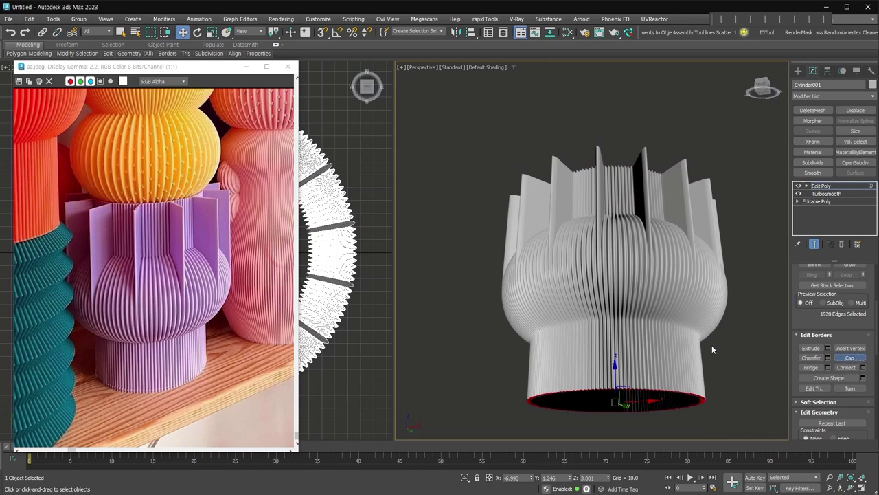
pyautogui.moveTo(733, 330)
pyautogui.keyDown('alt'); pyautogui.mouseDown(button='middle')
pyautogui.moveTo(683, 252)
pyautogui.moveTo(676, 280)
pyautogui.mouseUp(button='middle'); pyautogui.keyUp('alt')
pyautogui.click(736, 255)
pyautogui.scroll(4, 650, 232)
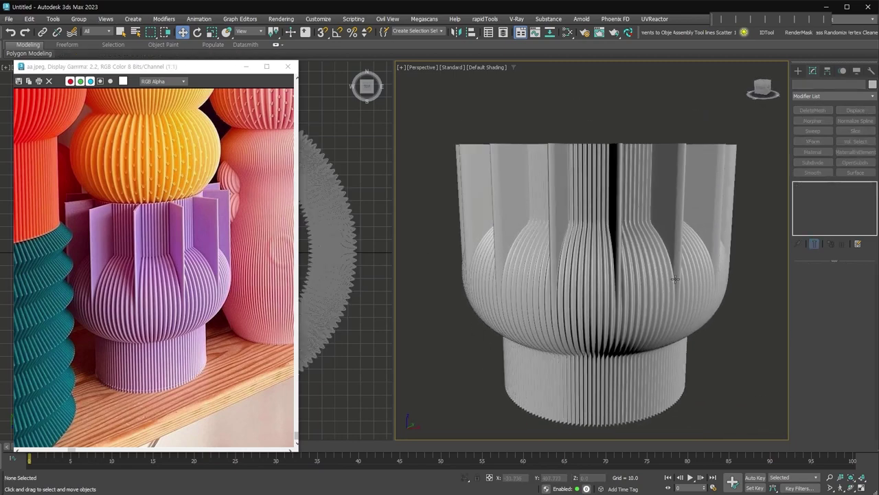
pyautogui.click(660, 289)
pyautogui.moveTo(651, 296)
pyautogui.keyDown('alt'); pyautogui.mouseDown(button='middle')
pyautogui.moveTo(646, 314)
pyautogui.moveTo(661, 318)
pyautogui.mouseUp(button='middle'); pyautogui.keyUp('alt')
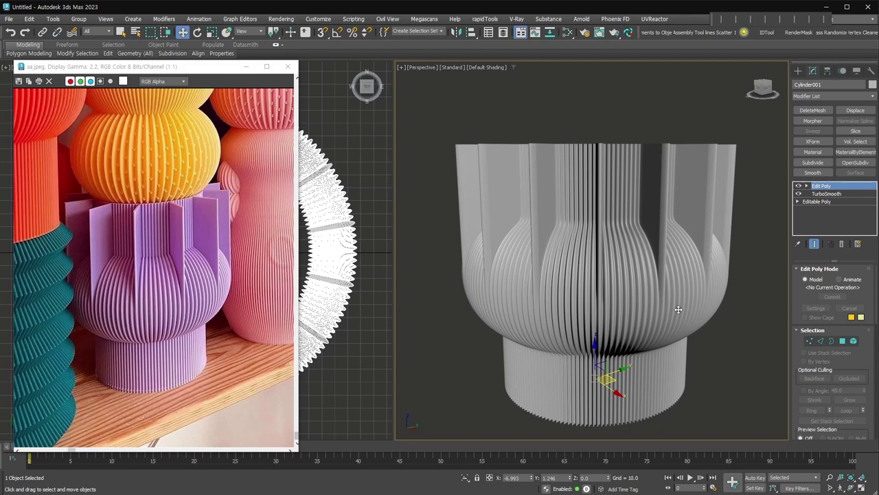
pyautogui.keyDown('alt'); pyautogui.moveTo(598, 290); pyautogui.dragTo(607, 285, button='middle'); pyautogui.keyUp('alt')
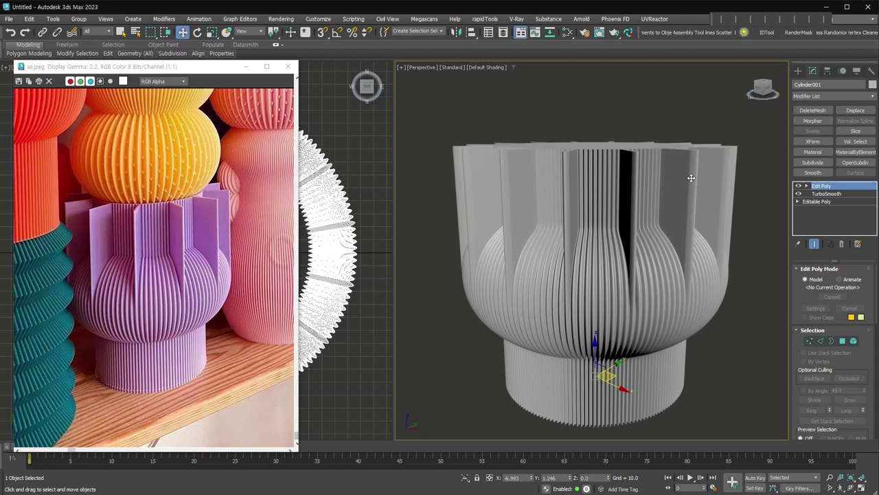
pyautogui.scroll(-3, 653, 241)
pyautogui.rightClick(658, 281)
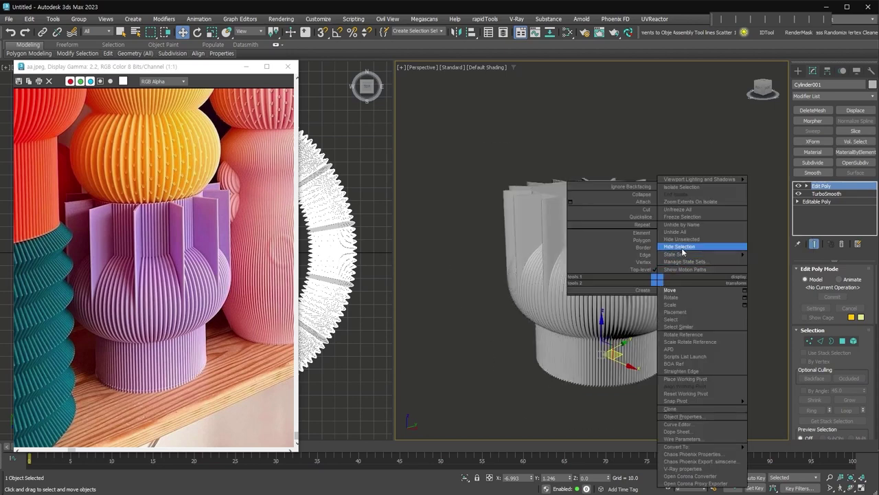
# - Hide the finished vase and pan the front-view reference photo slightly
pyautogui.click(680, 247)
pyautogui.press('f')
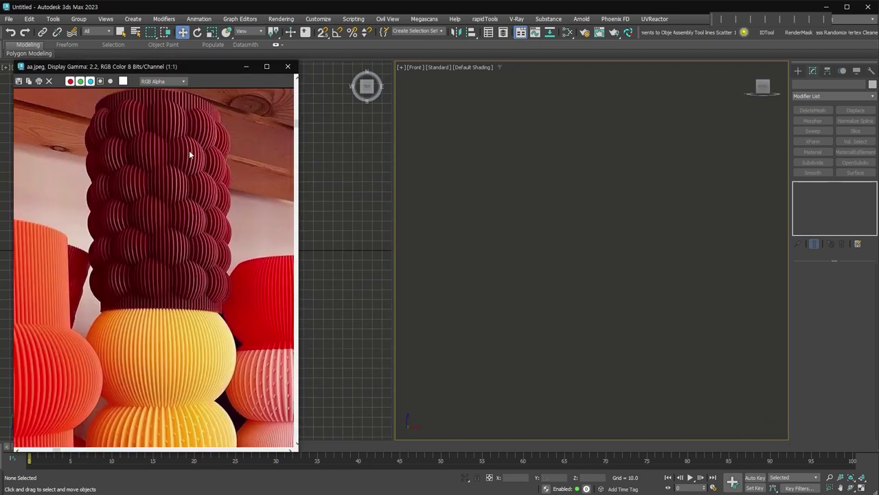
pyautogui.moveTo(188, 144); pyautogui.dragTo(181, 159)
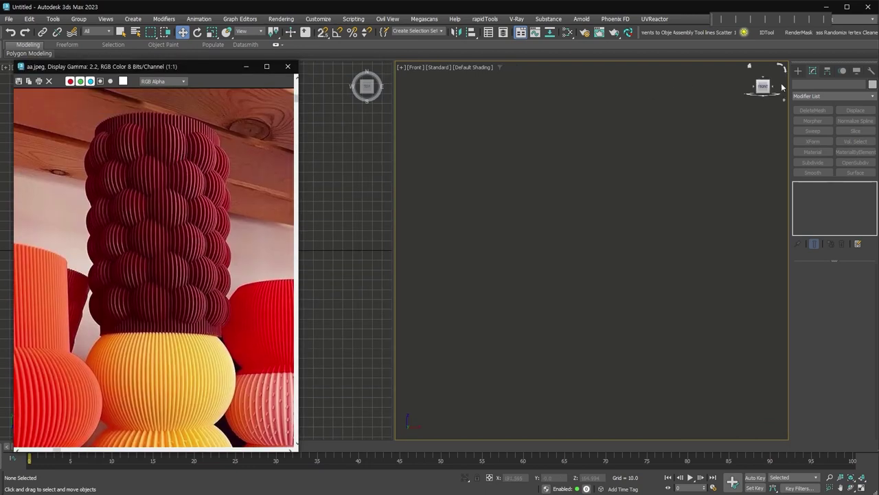
# - Draw a new cylinder in the perspective view with edged faces displayed
pyautogui.click(799, 72)
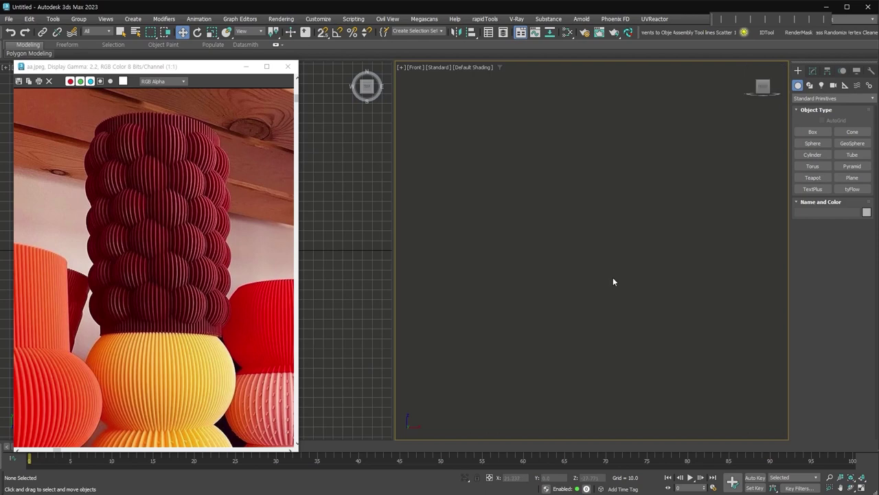
pyautogui.press('p')
pyautogui.click(812, 154)
pyautogui.moveTo(605, 286)
pyautogui.mouseDown()
pyautogui.moveTo(605, 338)
pyautogui.moveTo(618, 363)
pyautogui.mouseUp()
pyautogui.click(618, 206)
pyautogui.keyDown('alt'); pyautogui.moveTo(618, 206); pyautogui.dragTo(646, 275, button='middle'); pyautogui.keyUp('alt')
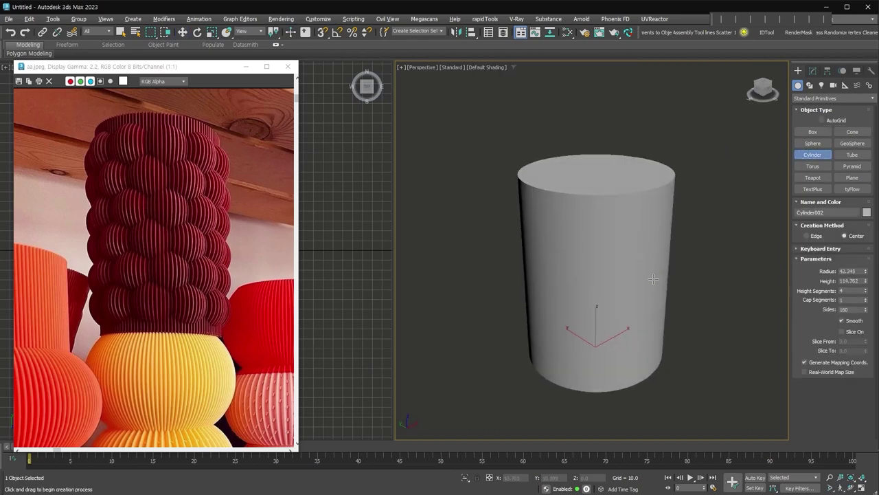
pyautogui.scroll(3, 645, 272)
pyautogui.press('F4')
# - Set the cylinder's radius to 41.921 and its height segments to 69
pyautogui.rightClick(867, 292)
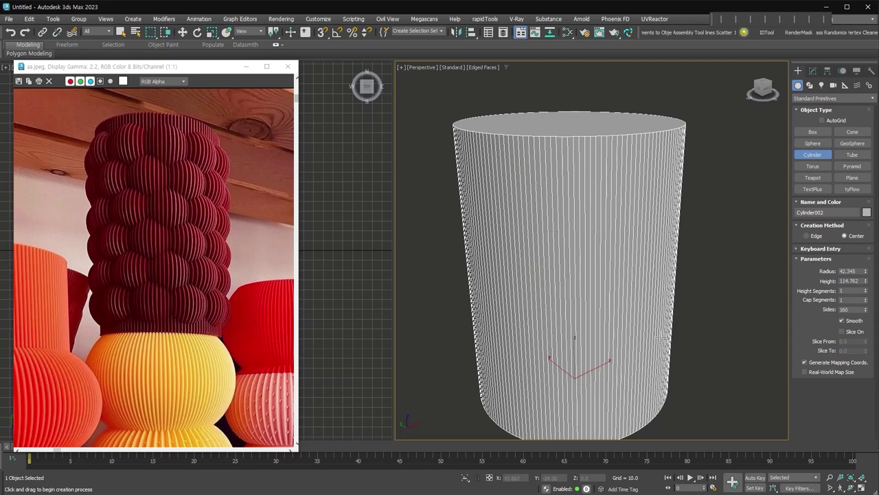
pyautogui.scroll(-1, 691, 318)
pyautogui.scroll(-3, 691, 318)
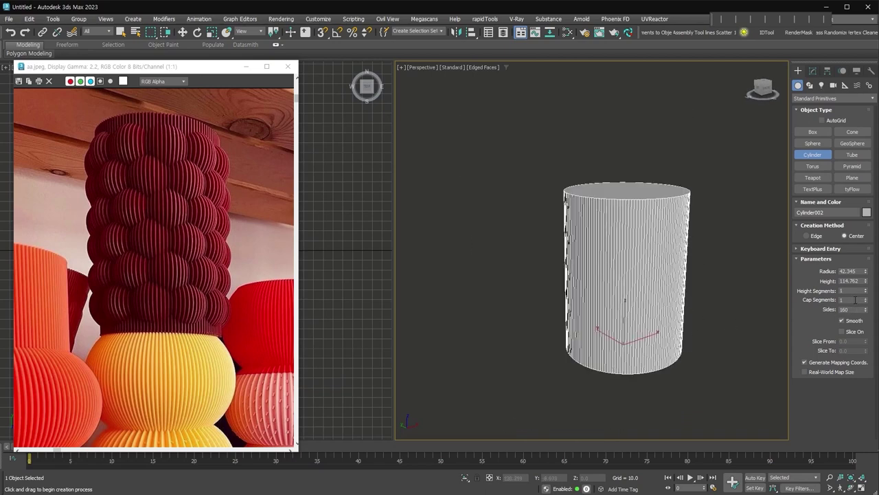
pyautogui.moveTo(867, 275); pyautogui.dragTo(867, 272)
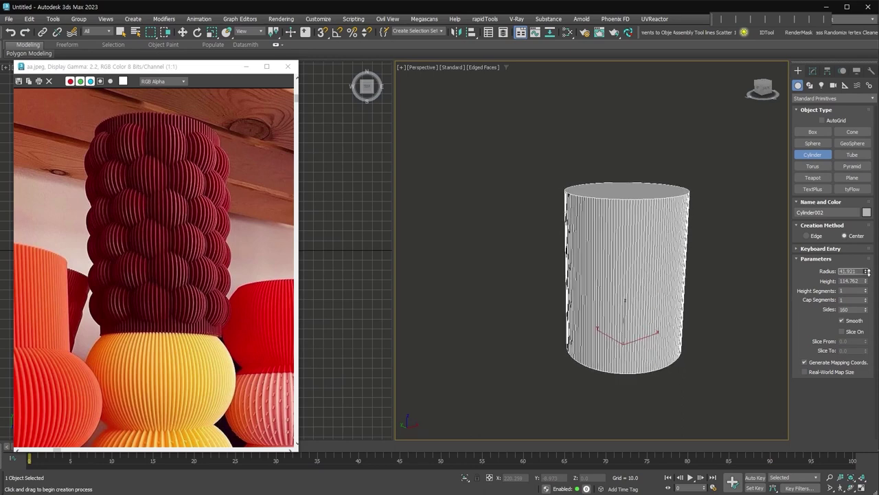
pyautogui.moveTo(694, 275); pyautogui.dragTo(663, 281, button='middle')
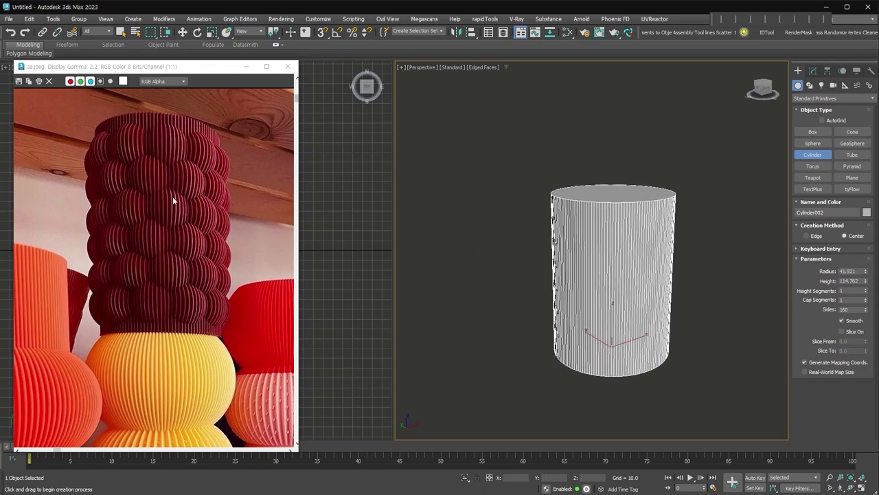
pyautogui.scroll(3, 703, 305)
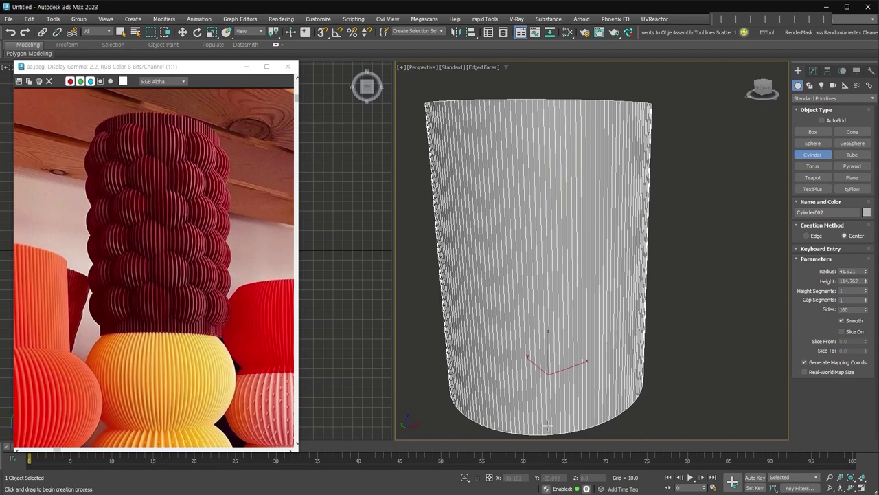
pyautogui.moveTo(867, 295); pyautogui.dragTo(868, 254)
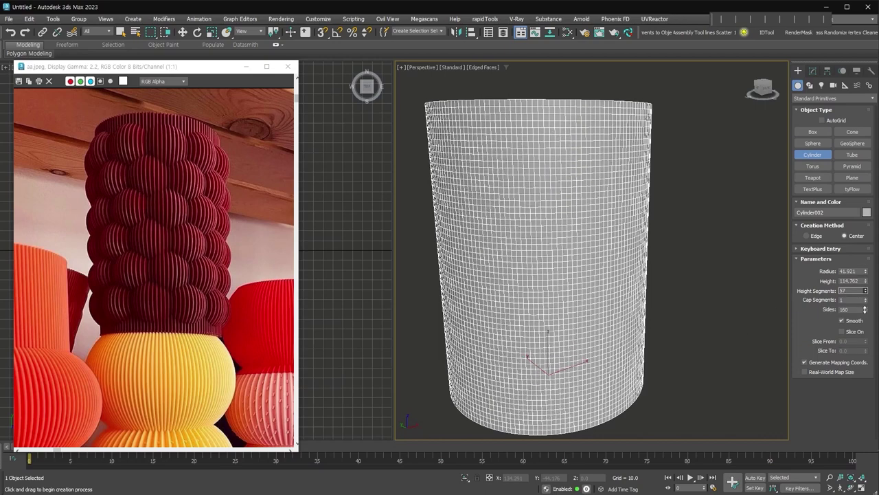
pyautogui.scroll(10, 566, 262)
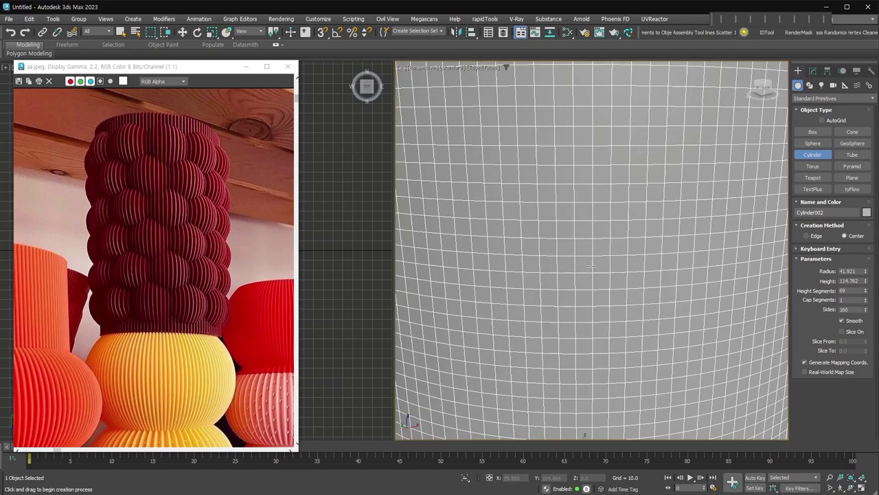
pyautogui.scroll(-5, 570, 271)
pyautogui.scroll(-5, 610, 226)
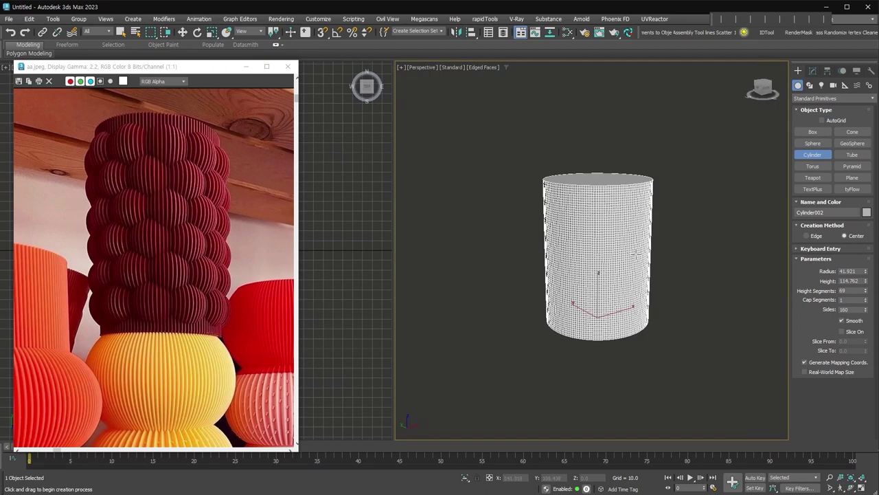
pyautogui.keyDown('alt'); pyautogui.moveTo(666, 239); pyautogui.dragTo(594, 195, button='middle'); pyautogui.keyUp('alt')
# - Delete the cylinder's top and bottom cap polygons to leave an open tube
pyautogui.press('4')
pyautogui.click(594, 196)
pyautogui.keyDown('alt'); pyautogui.moveTo(660, 337); pyautogui.dragTo(618, 332, button='middle'); pyautogui.keyUp('alt')
pyautogui.keyDown('ctrl'); pyautogui.click(618, 332); pyautogui.keyUp('ctrl')
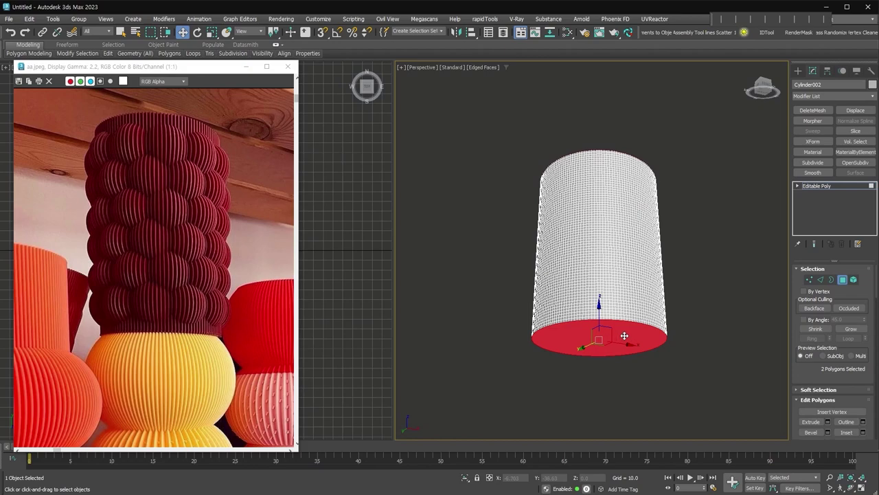
pyautogui.press('Delete')
pyautogui.keyDown('alt'); pyautogui.moveTo(685, 300); pyautogui.dragTo(687, 335, button='middle'); pyautogui.keyUp('alt')
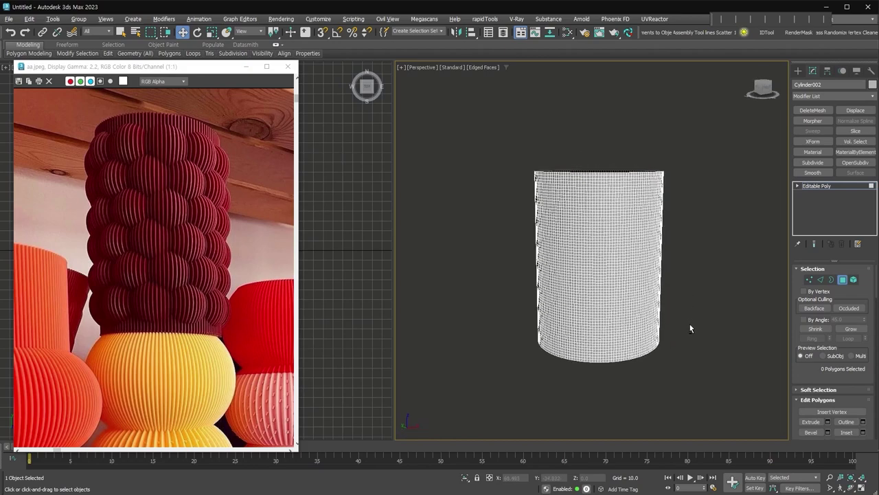
pyautogui.press('4')
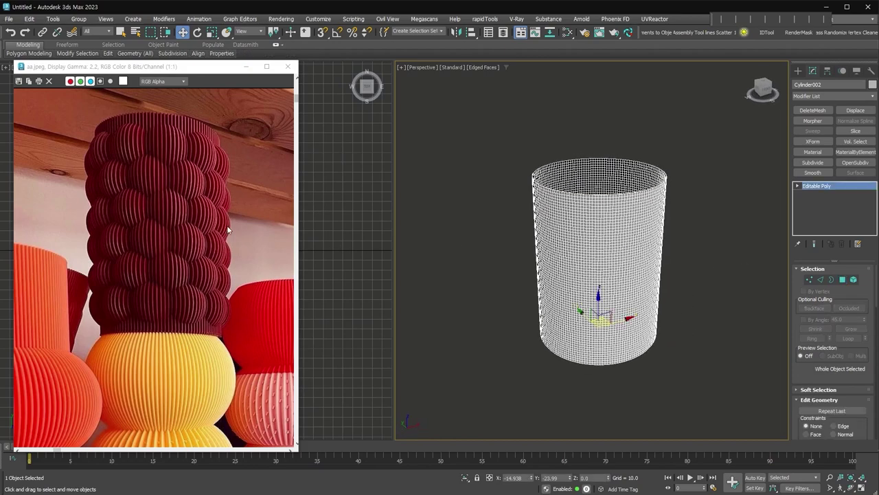
# - Add a Displace modifier with Cylindrical mapping and view the cylinder from the side
pyautogui.click(856, 110)
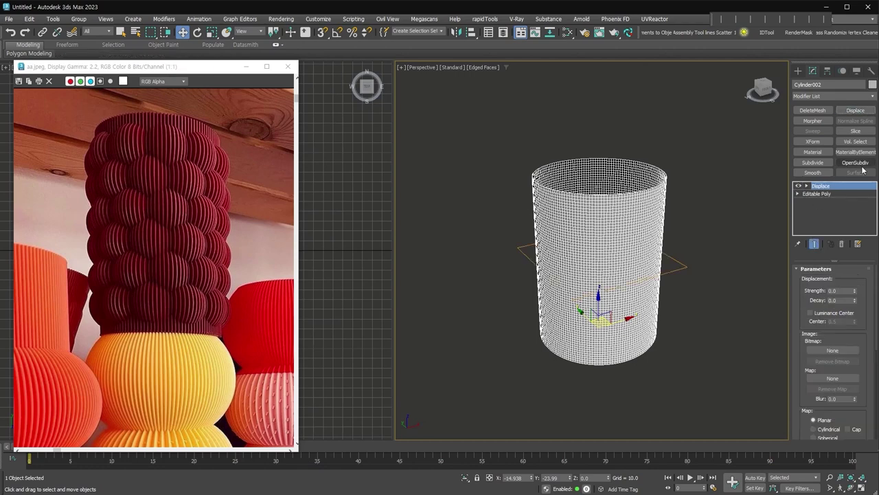
pyautogui.scroll(-2, 842, 328)
pyautogui.scroll(-2, 840, 327)
pyautogui.click(836, 334)
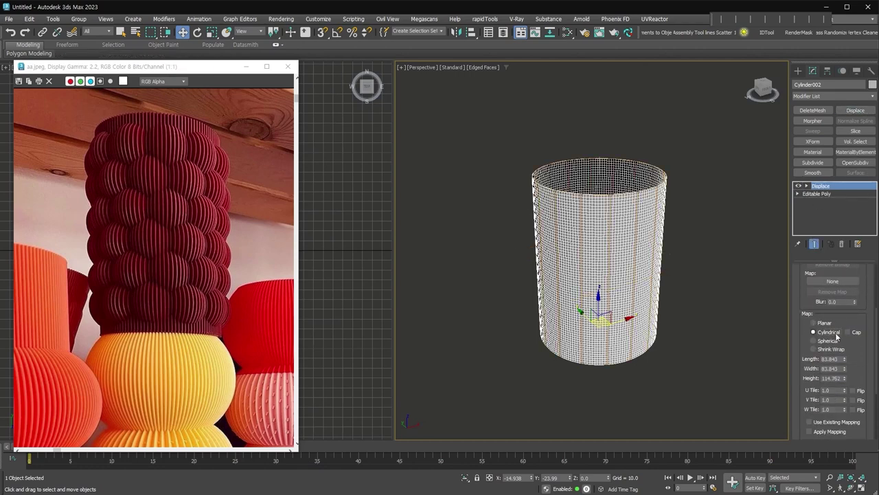
pyautogui.keyDown('alt'); pyautogui.moveTo(679, 300); pyautogui.dragTo(601, 224, button='middle'); pyautogui.keyUp('alt')
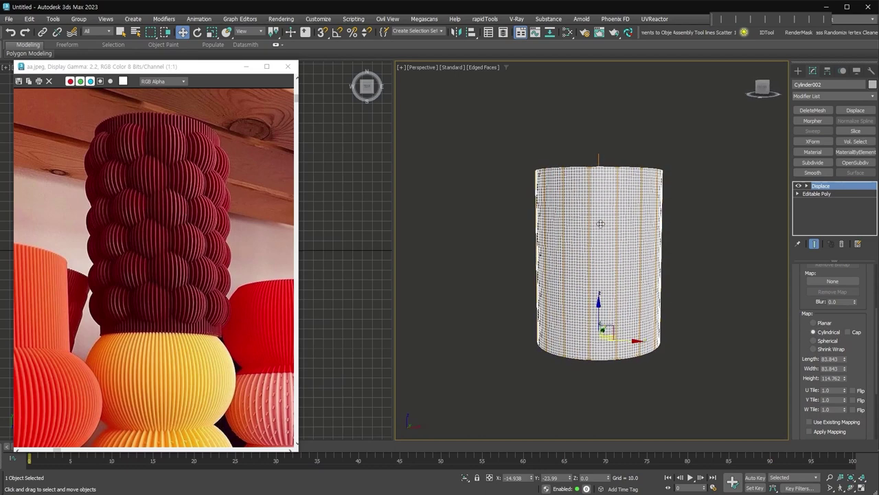
pyautogui.moveTo(808, 311); pyautogui.dragTo(797, 412)
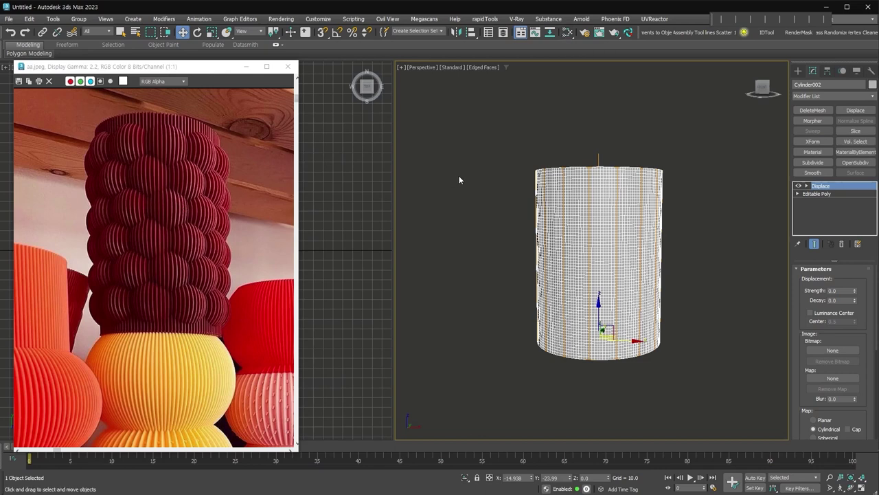
pyautogui.click(568, 33)
# - Add a Gradient map from the Maps library and set its type to Radial
pyautogui.click(64, 181)
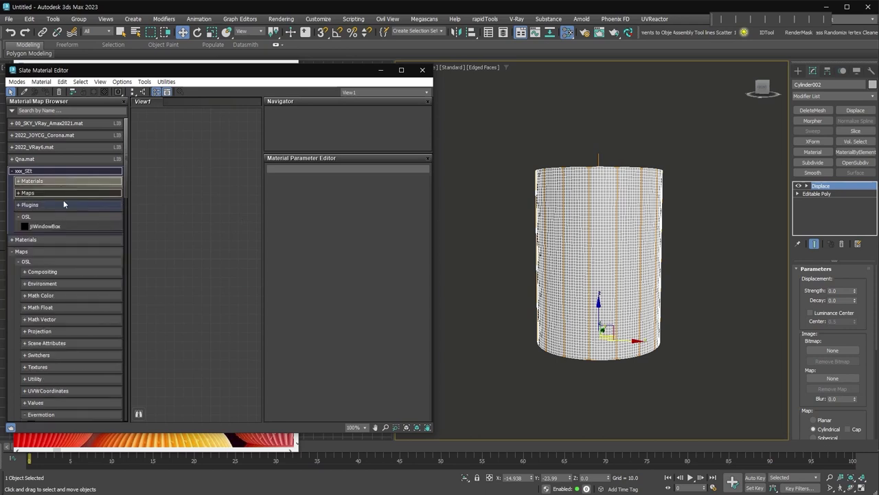
pyautogui.click(64, 193)
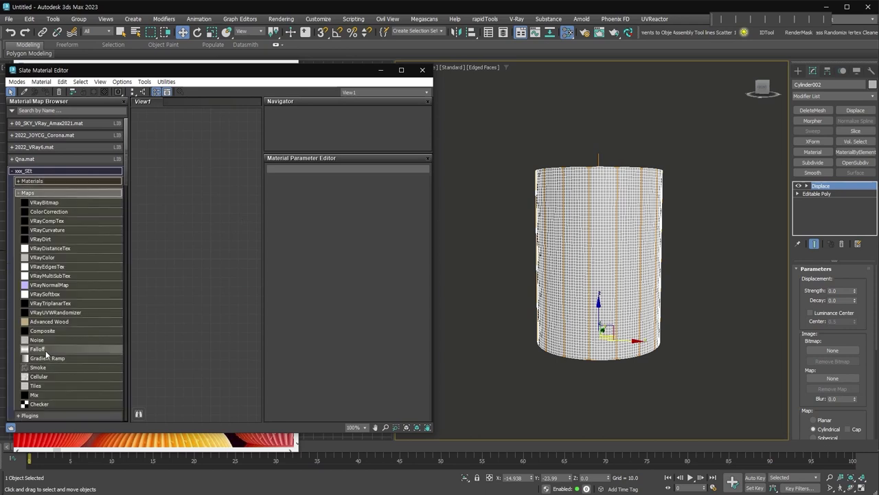
pyautogui.scroll(-3, 52, 364)
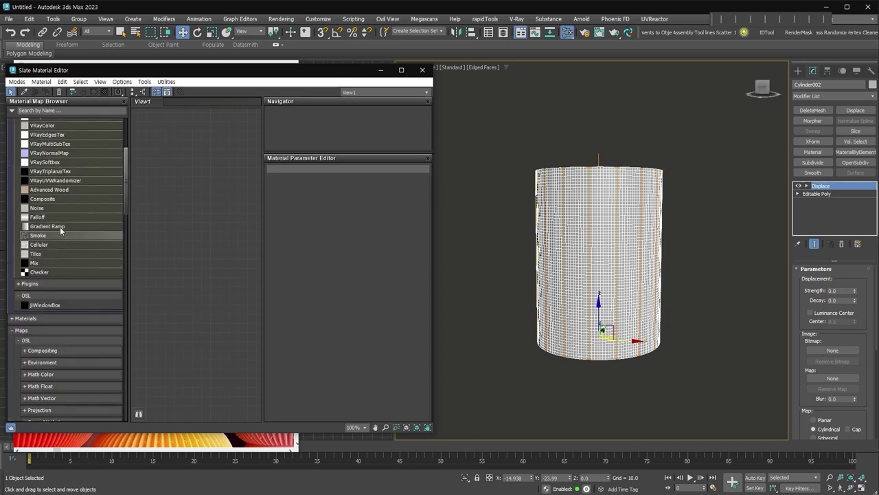
pyautogui.scroll(-5, 58, 210)
pyautogui.scroll(-3, 55, 210)
pyautogui.scroll(-2, 56, 211)
pyautogui.scroll(-2, 56, 209)
pyautogui.moveTo(53, 218)
pyautogui.mouseDown()
pyautogui.moveTo(233, 239)
pyautogui.moveTo(189, 204)
pyautogui.mouseUp()
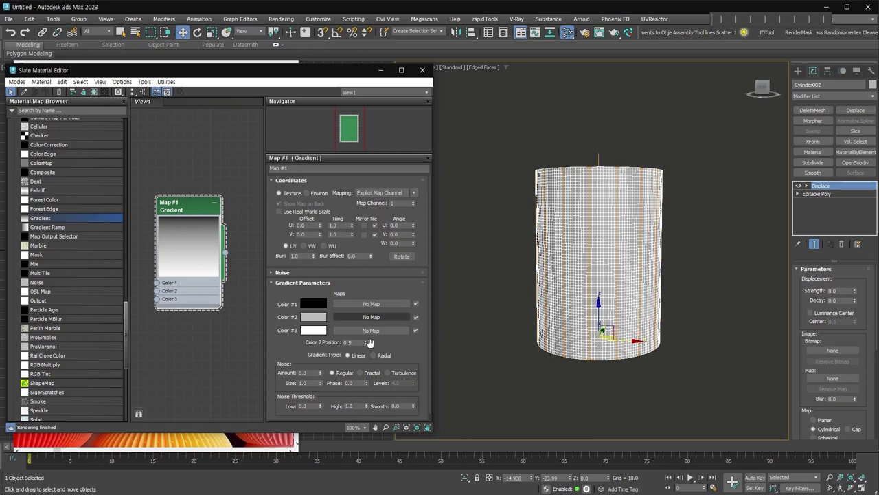
pyautogui.click(384, 355)
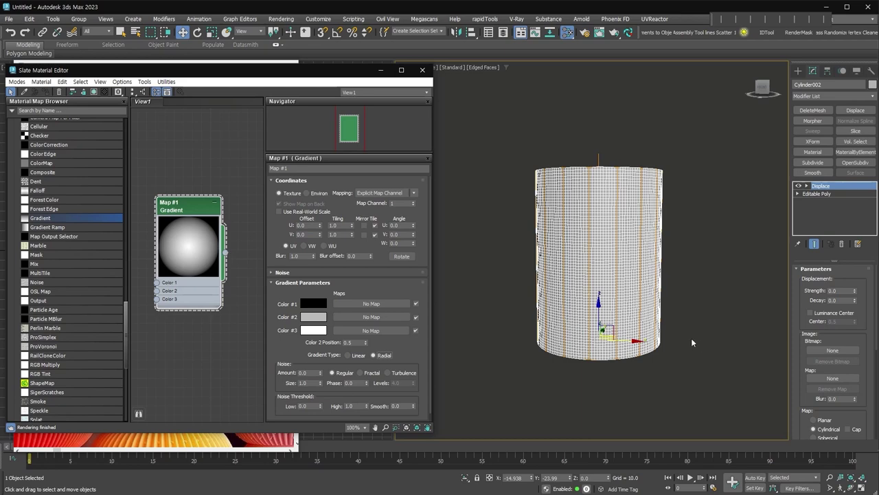
# - Draw a new plane beside the cylinder
pyautogui.moveTo(685, 330)
pyautogui.keyDown('alt'); pyautogui.mouseDown(button='middle')
pyautogui.moveTo(687, 349)
pyautogui.moveTo(761, 171)
pyautogui.mouseUp(button='middle'); pyautogui.keyUp('alt')
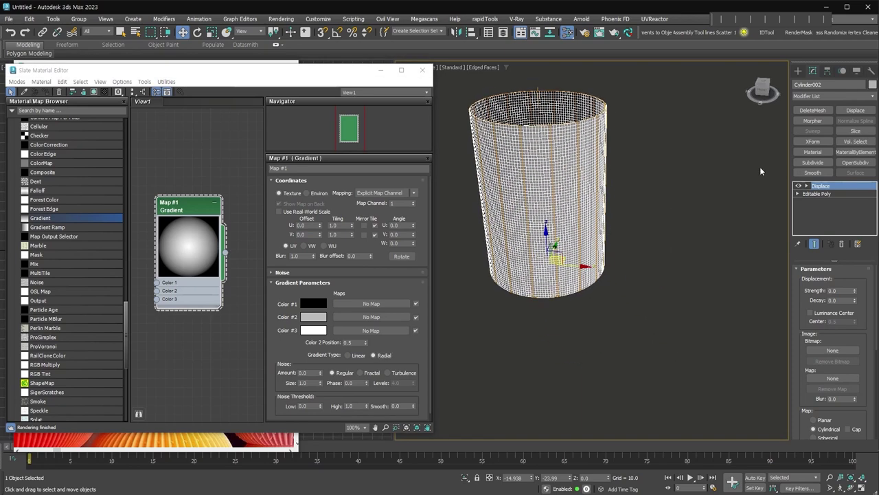
pyautogui.click(798, 70)
pyautogui.click(852, 177)
pyautogui.moveTo(627, 304)
pyautogui.mouseDown()
pyautogui.moveTo(696, 394)
pyautogui.moveTo(719, 386)
pyautogui.mouseUp()
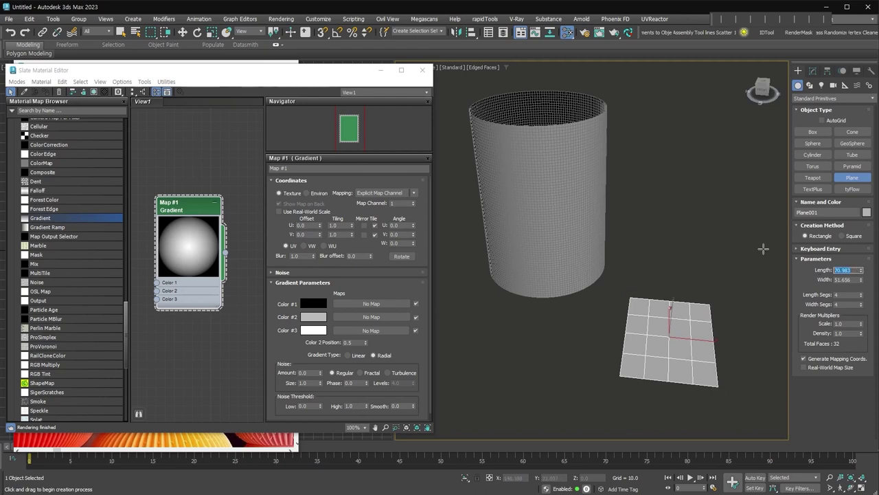
# - Size the plane 50×50 with 100 length and 100 width segments
pyautogui.write('50')
pyautogui.press('Tab')
pyautogui.write('50')
pyautogui.press('Return')
pyautogui.press('z')
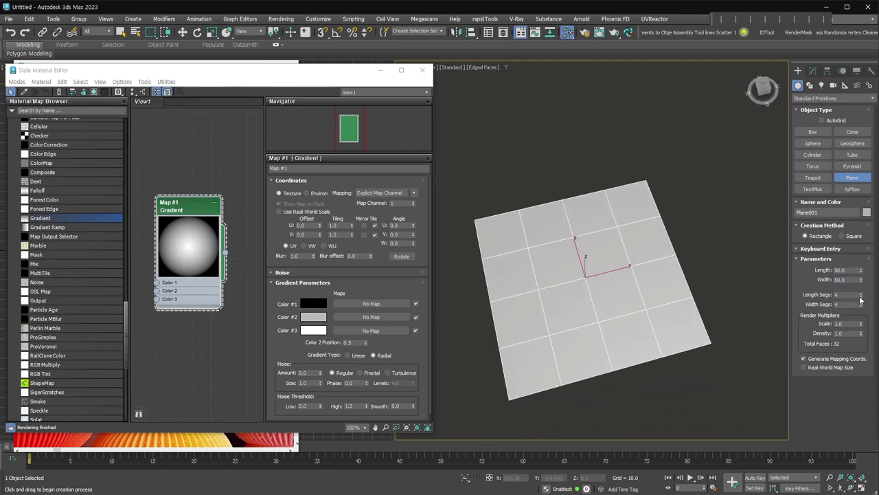
pyautogui.doubleClick(847, 294)
pyautogui.write('100')
pyautogui.press('Tab')
pyautogui.write('100')
pyautogui.press('Return')
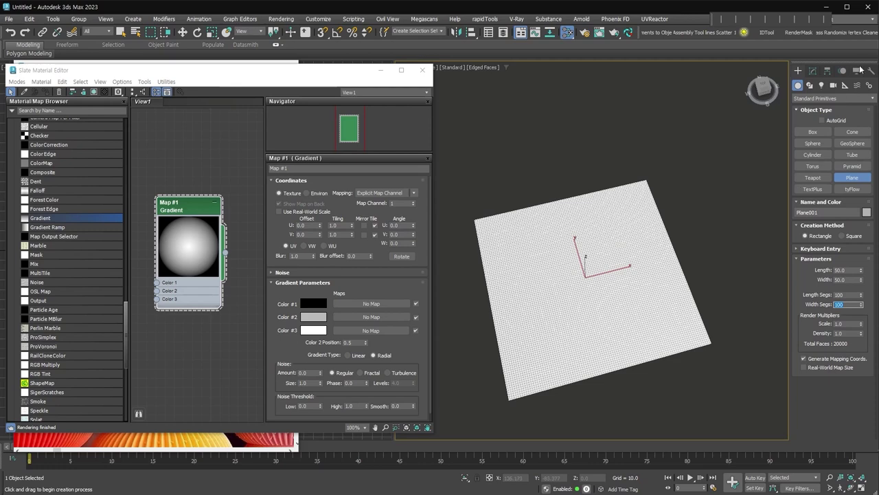
# - Add a Displace modifier to the plane using the radial Gradient as an instance map
pyautogui.click(813, 71)
pyautogui.click(855, 110)
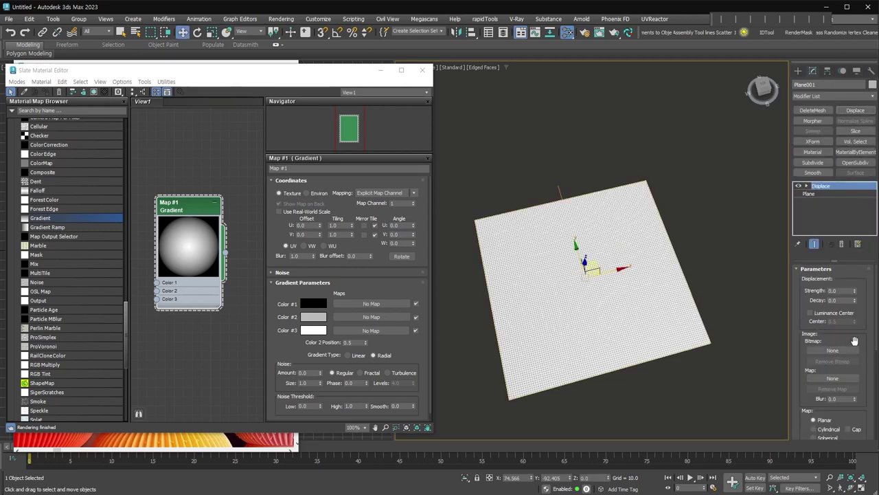
pyautogui.moveTo(854, 341); pyautogui.dragTo(859, 277)
pyautogui.moveTo(225, 252); pyautogui.dragTo(832, 314)
pyautogui.click(419, 280)
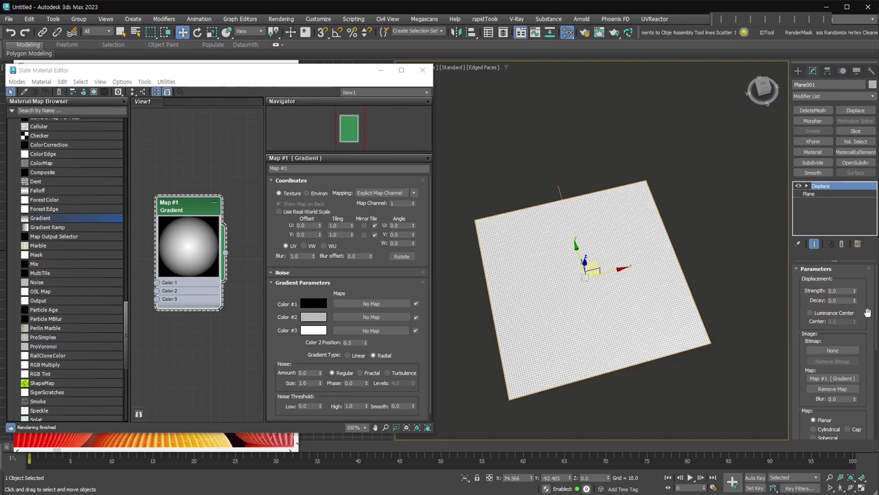
# - Raise the displacement strength to 18.332 so the plane rises into a peak
pyautogui.moveTo(856, 292); pyautogui.dragTo(865, 314)
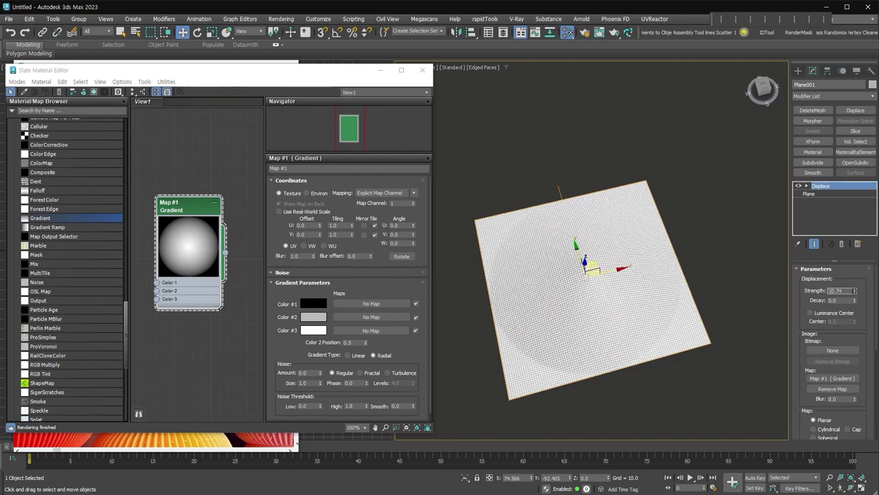
pyautogui.keyDown('alt'); pyautogui.moveTo(763, 355); pyautogui.dragTo(576, 142, button='middle'); pyautogui.keyUp('alt')
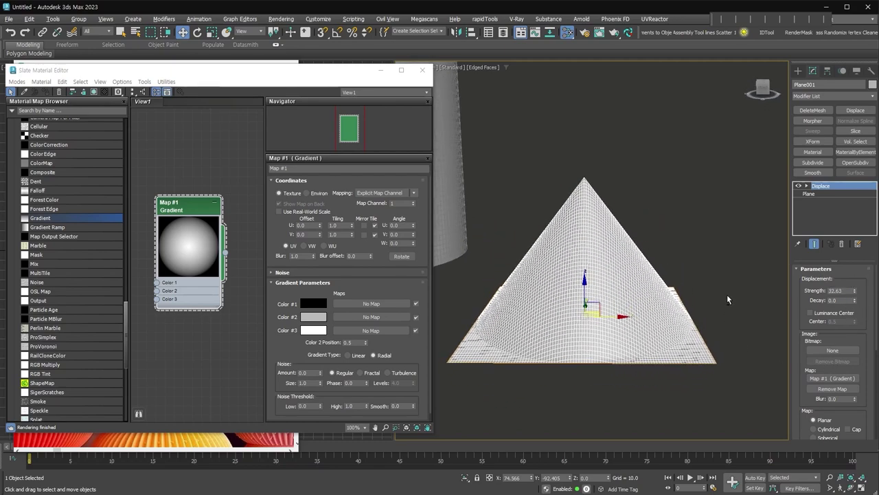
pyautogui.keyDown('alt'); pyautogui.moveTo(659, 316); pyautogui.dragTo(677, 322, button='middle'); pyautogui.keyUp('alt')
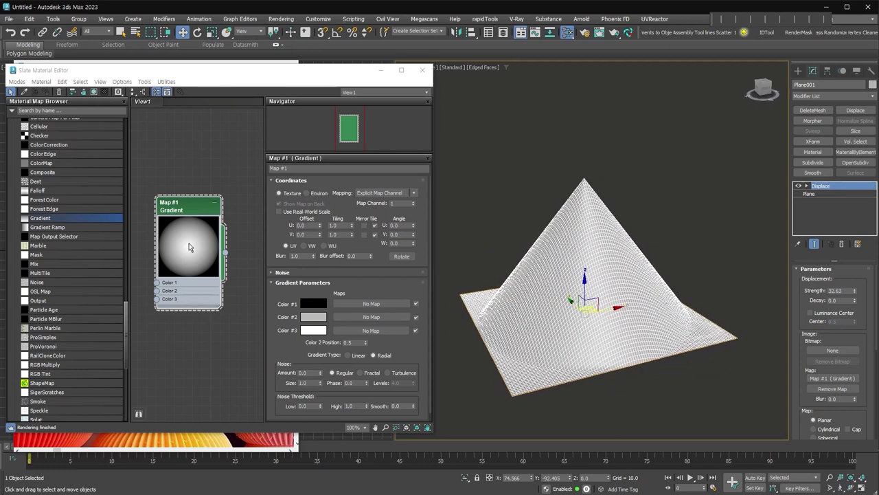
pyautogui.click(854, 294)
pyautogui.moveTo(854, 294); pyautogui.dragTo(852, 313)
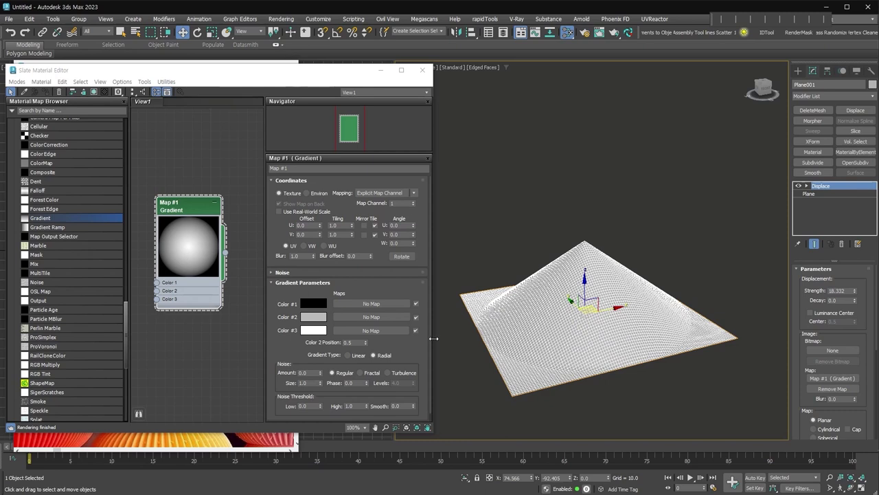
pyautogui.moveTo(413, 282); pyautogui.dragTo(413, 274)
pyautogui.scroll(-2, 329, 391)
pyautogui.scroll(-2, 330, 395)
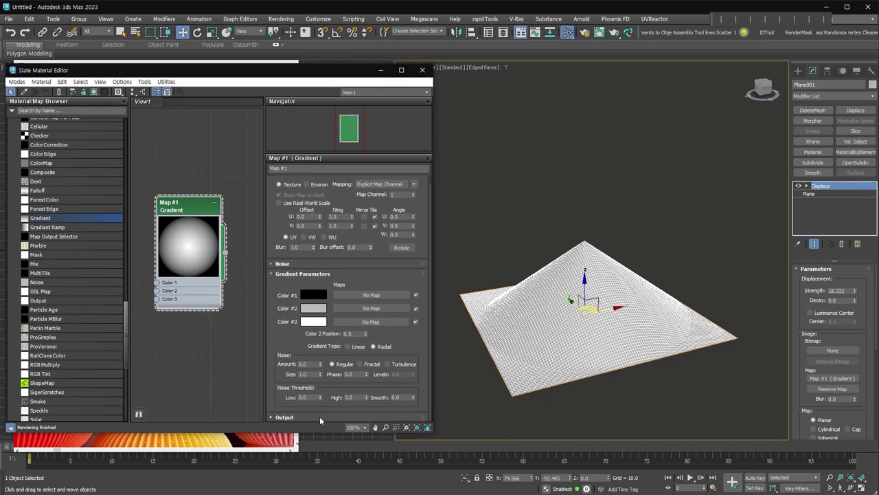
# - Enable the Gradient's Color Map curve and bow its Bezier-Corner start point upward
pyautogui.scroll(-2, 319, 416)
pyautogui.click(281, 254)
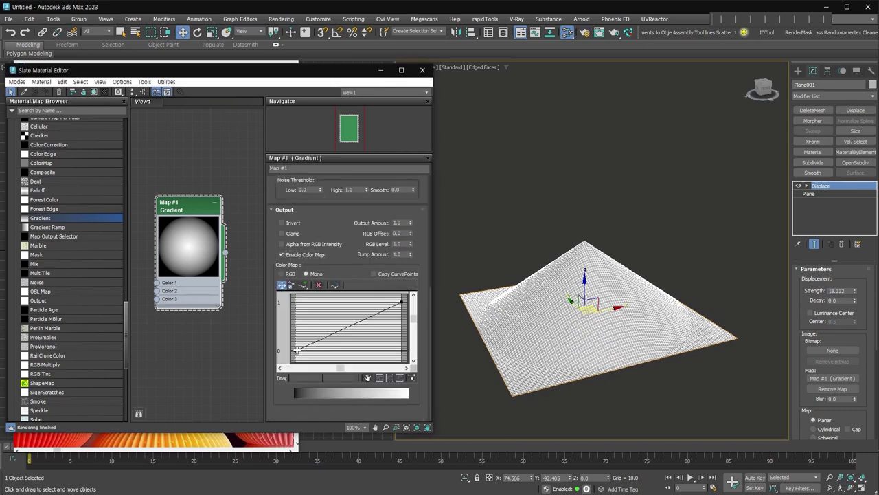
pyautogui.rightClick(300, 351)
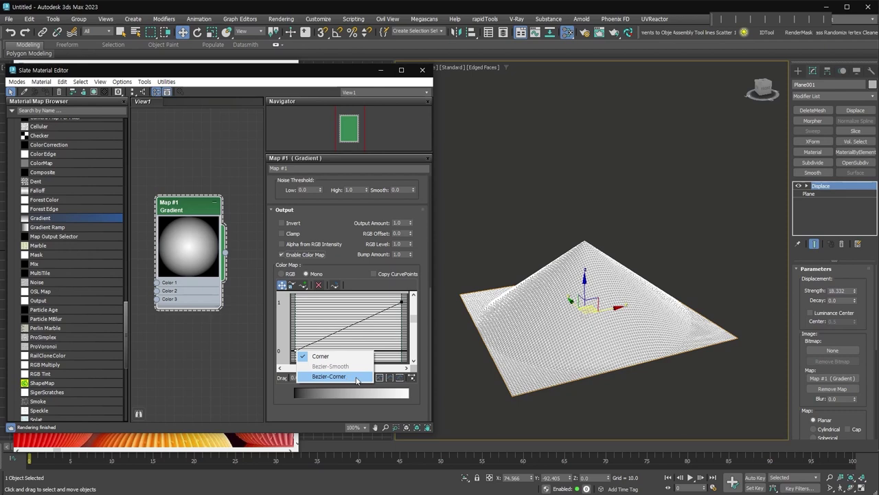
pyautogui.click(357, 376)
pyautogui.moveTo(324, 339)
pyautogui.mouseDown()
pyautogui.moveTo(318, 288)
pyautogui.moveTo(319, 298)
pyautogui.mouseUp()
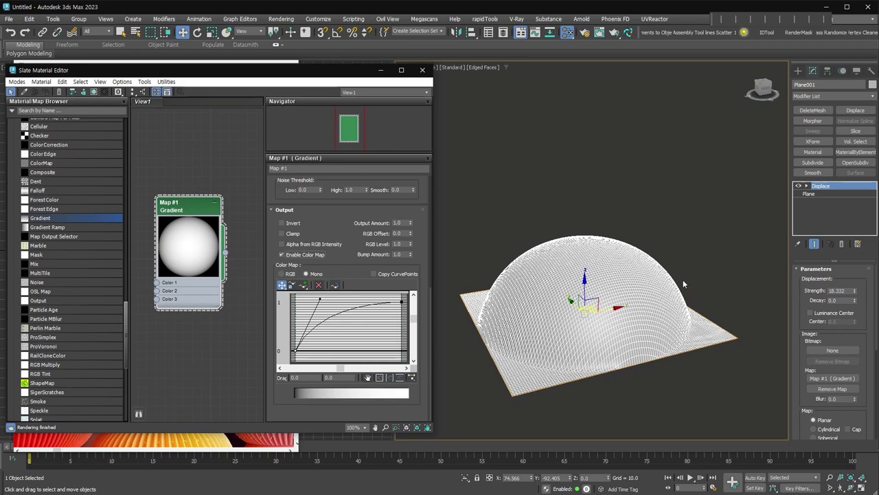
pyautogui.keyDown('alt'); pyautogui.moveTo(503, 336); pyautogui.dragTo(510, 246, button='middle'); pyautogui.keyUp('alt')
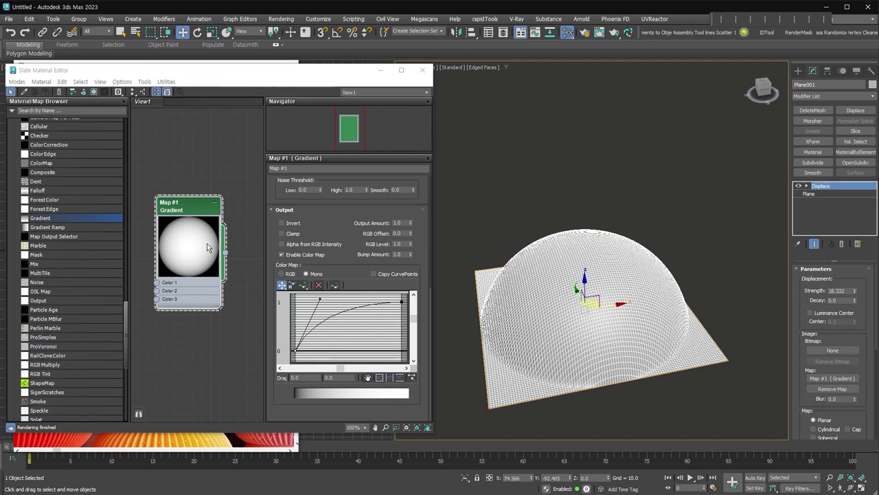
pyautogui.moveTo(207, 244); pyautogui.dragTo(202, 244)
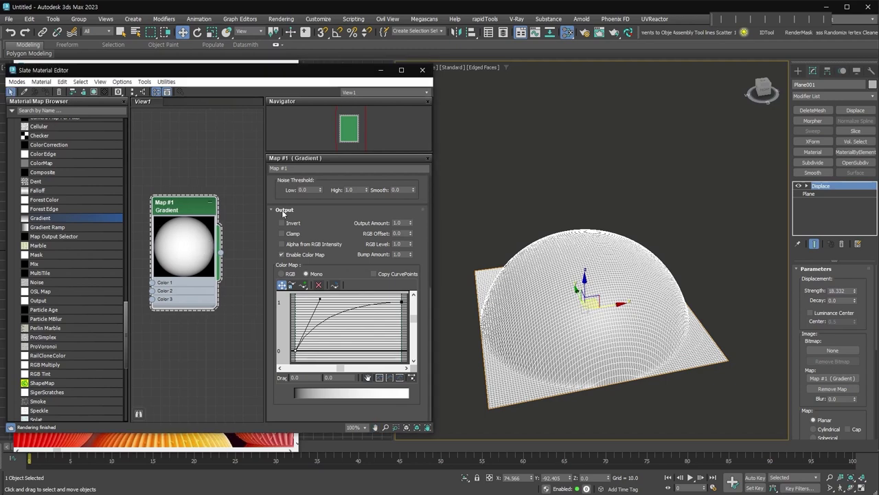
# - Tile the gradient 2×2 and lower the displacement strength to flatten the domes
pyautogui.scroll(5, 334, 204)
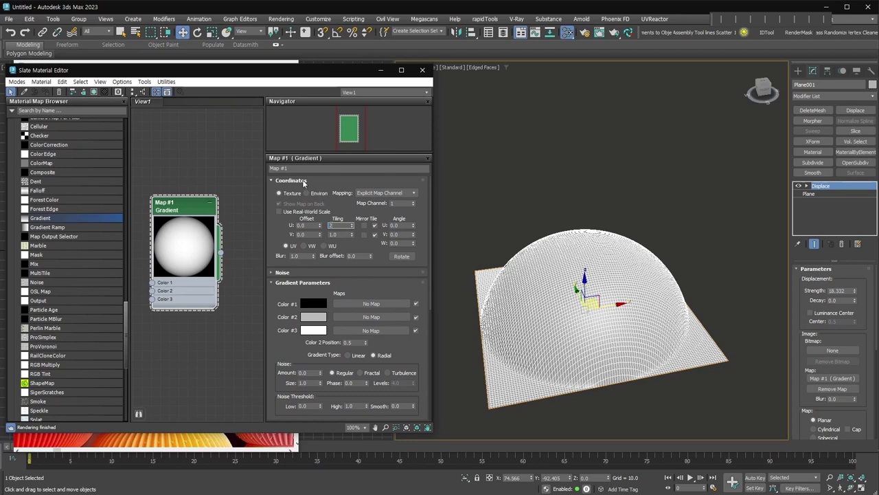
pyautogui.press('Tab')
pyautogui.write('2')
pyautogui.press('Return')
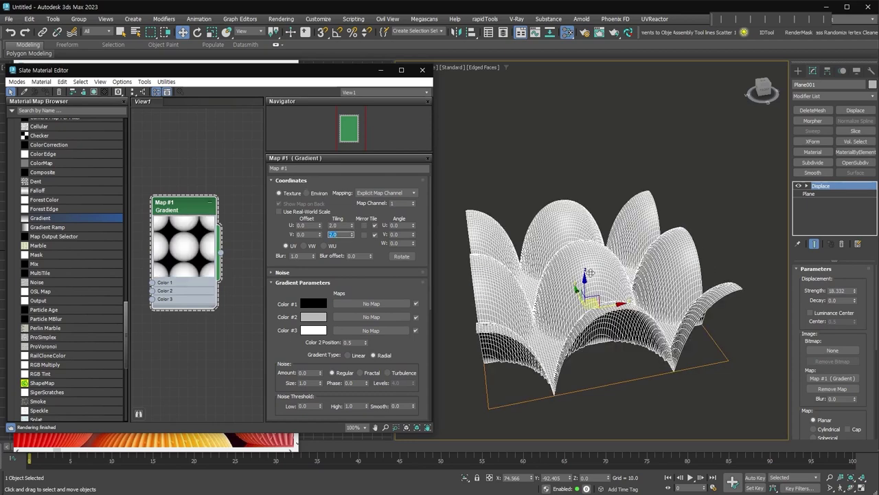
pyautogui.click(866, 281)
pyautogui.moveTo(856, 291); pyautogui.dragTo(851, 323)
pyautogui.keyDown('alt'); pyautogui.moveTo(604, 261); pyautogui.dragTo(583, 291, button='middle'); pyautogui.keyUp('alt')
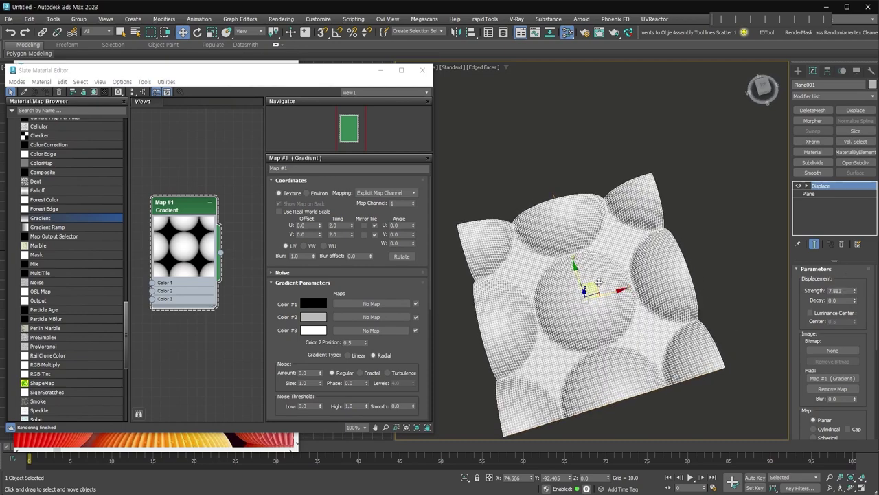
# - Duplicate the Map #1 gradient and adjust its offset values
pyautogui.moveTo(187, 203)
pyautogui.mouseDown()
pyautogui.moveTo(187, 185)
pyautogui.moveTo(184, 320)
pyautogui.mouseUp()
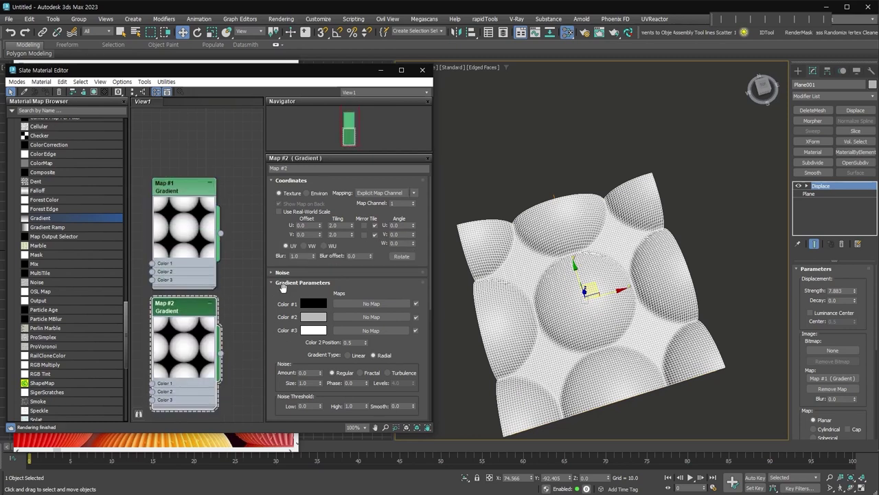
pyautogui.hotkey('ctrl', 'z')
pyautogui.click(299, 226)
pyautogui.click(298, 236)
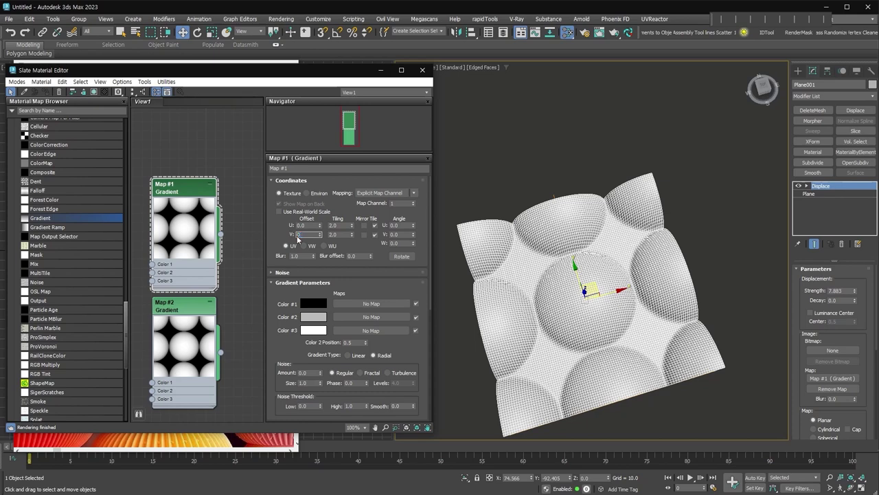
pyautogui.write('.25')
pyautogui.press('Return')
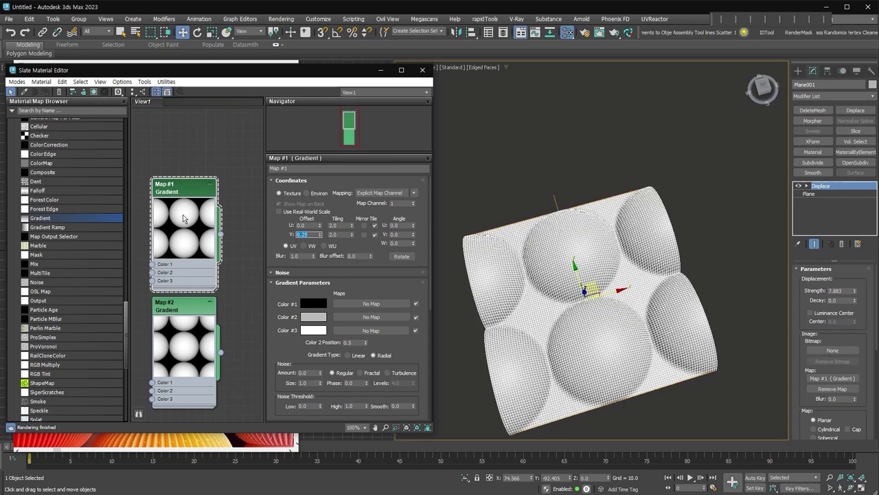
# - Offset the second gradient by 0.25 in U and V, then add a Gradient Ramp node
pyautogui.click(208, 349)
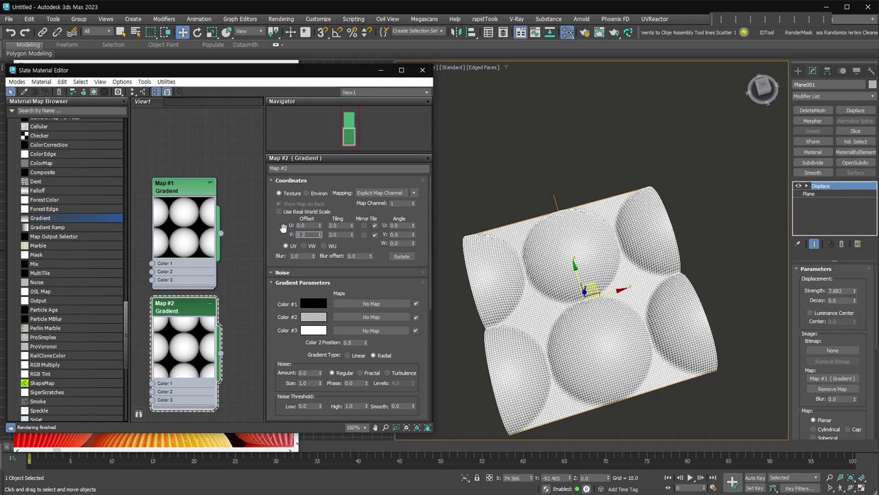
pyautogui.write('0.25')
pyautogui.press('Return')
pyautogui.hotkey('shift', 'Tab')
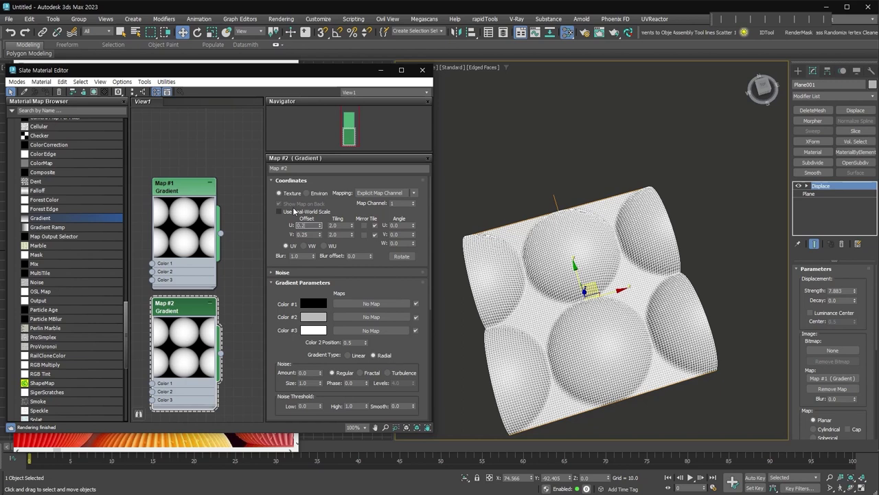
pyautogui.write('5')
pyautogui.press('Return')
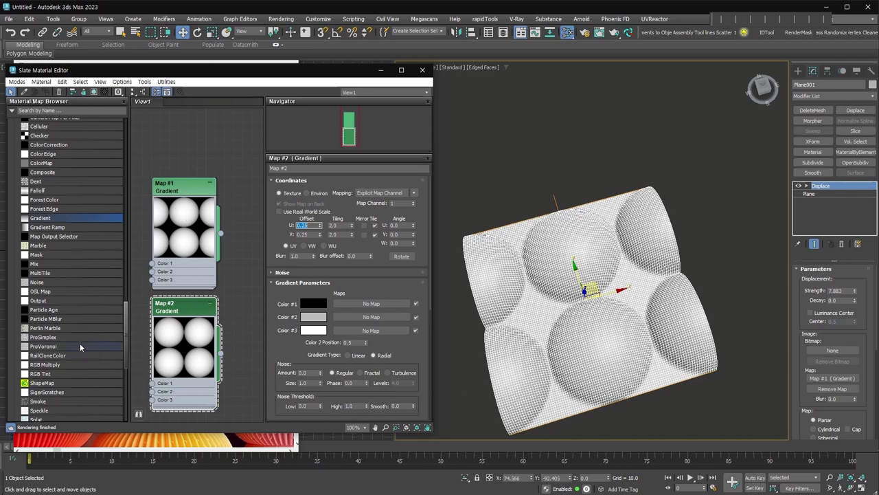
pyautogui.scroll(-2, 117, 246)
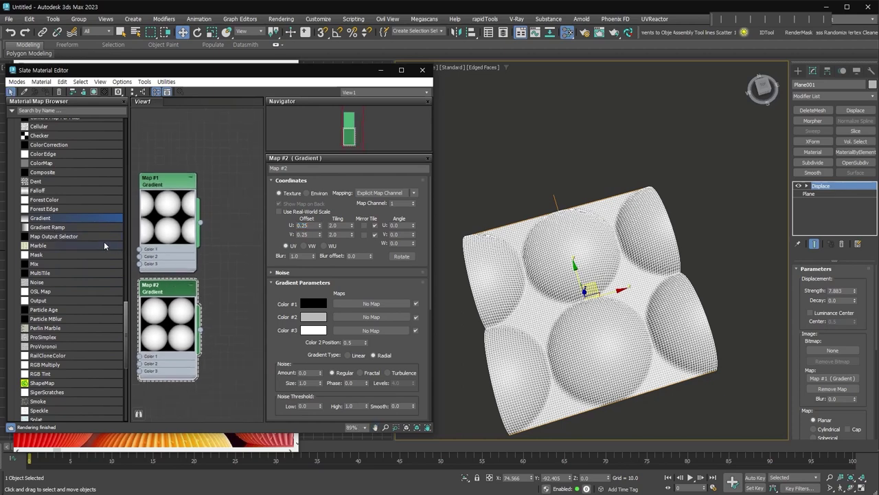
pyautogui.moveTo(41, 227); pyautogui.dragTo(224, 267)
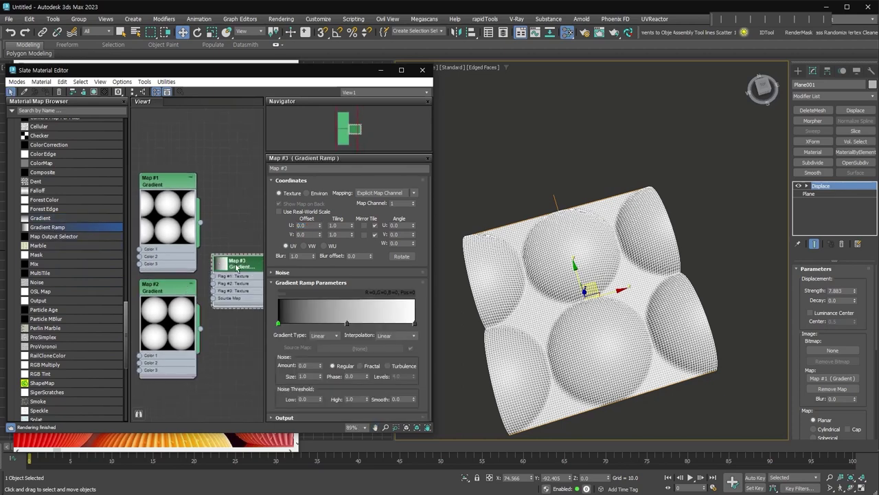
# - Rotate the Gradient Ramp 90° in W and set its interpolation to Solid
pyautogui.doubleClick(221, 266)
pyautogui.moveTo(236, 267); pyautogui.dragTo(213, 259, button='middle')
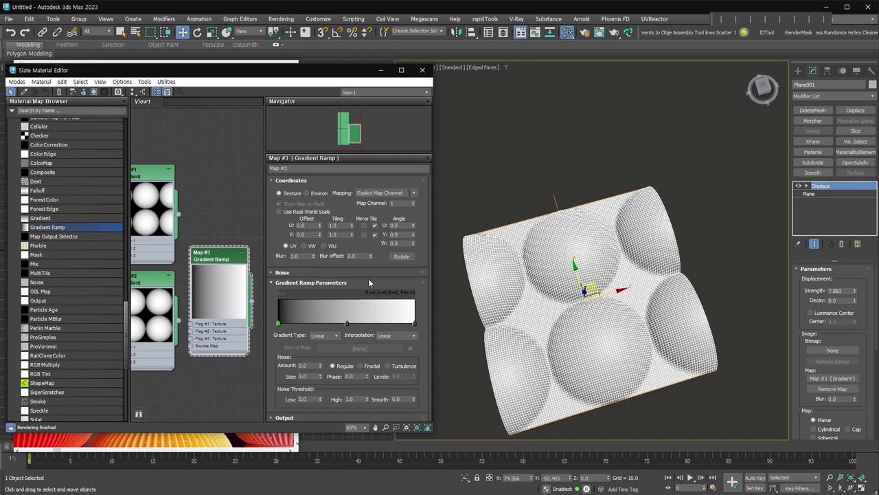
pyautogui.doubleClick(396, 243)
pyautogui.write('90')
pyautogui.press('Return')
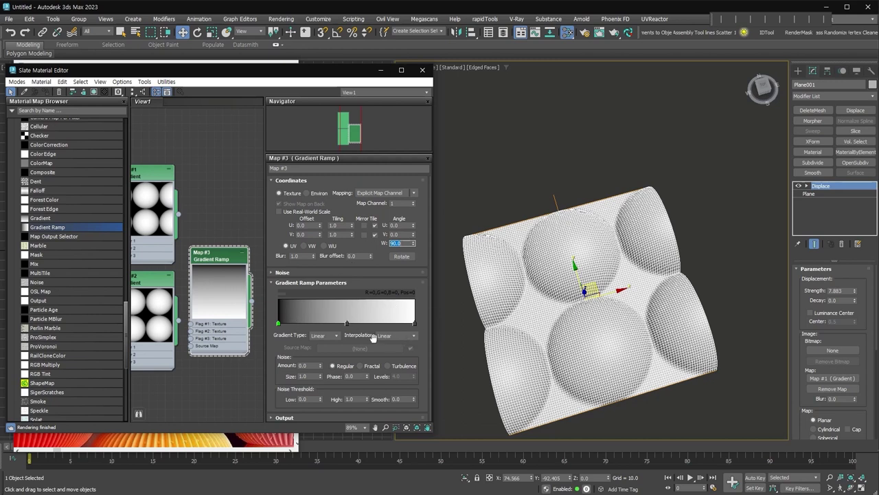
pyautogui.click(399, 336)
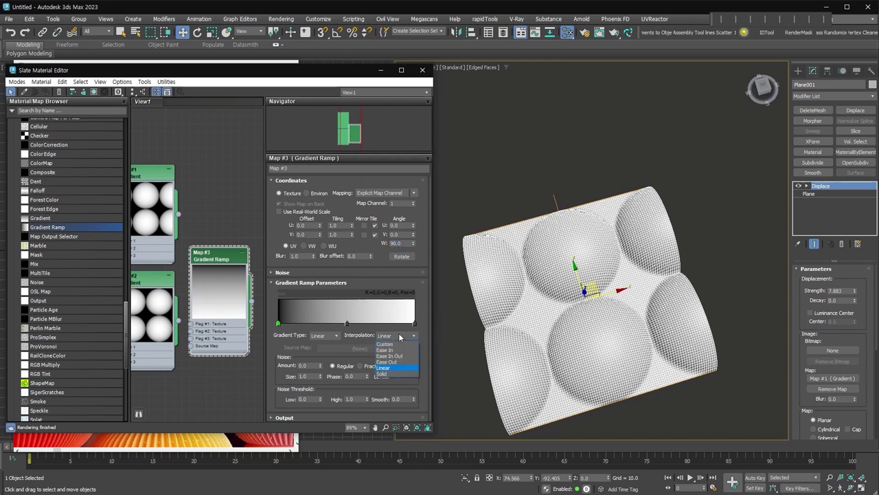
pyautogui.click(403, 374)
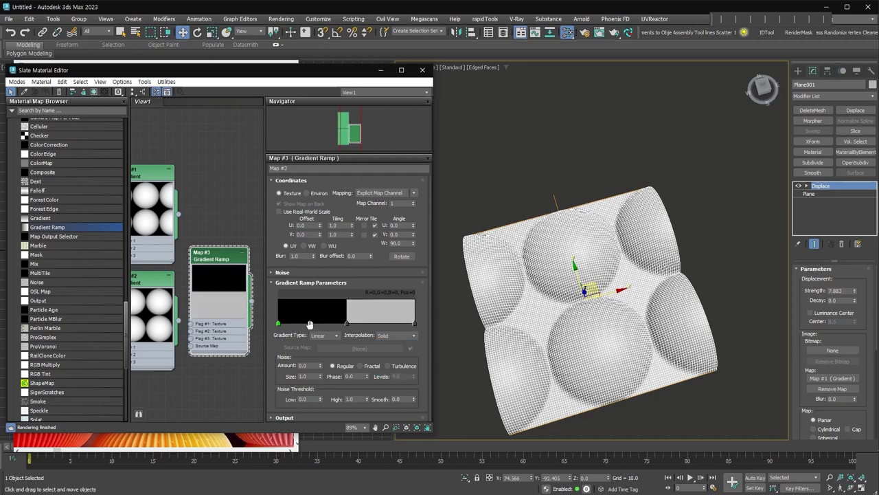
# - Make the ramp's grey flag white and move the node below Map #2
pyautogui.doubleClick(347, 325)
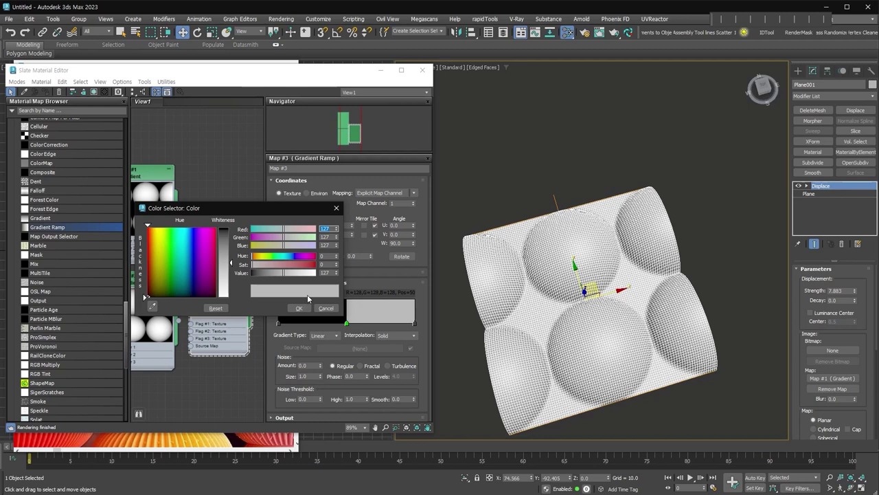
pyautogui.moveTo(312, 273); pyautogui.dragTo(320, 273)
pyautogui.click(299, 308)
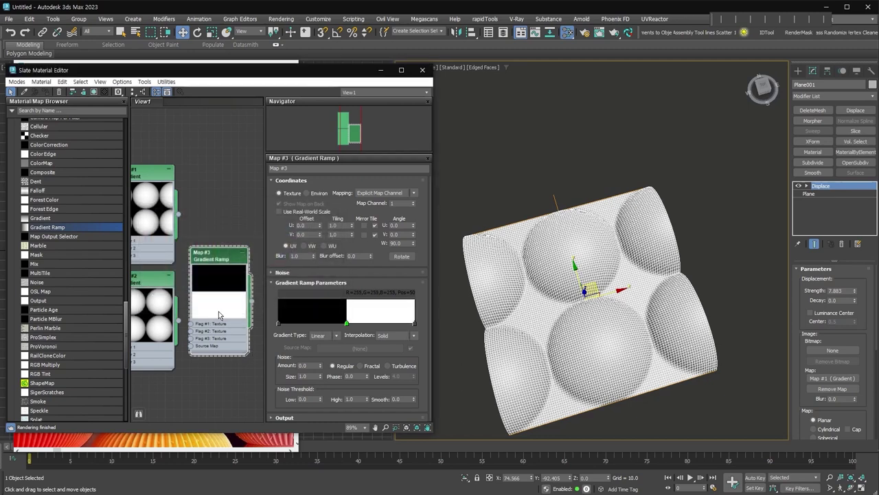
pyautogui.scroll(-3, 207, 306)
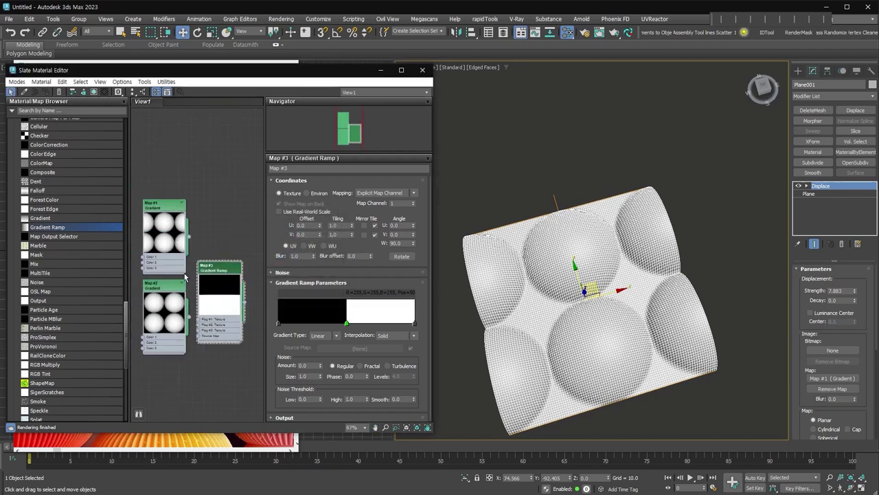
pyautogui.moveTo(232, 280); pyautogui.dragTo(177, 378)
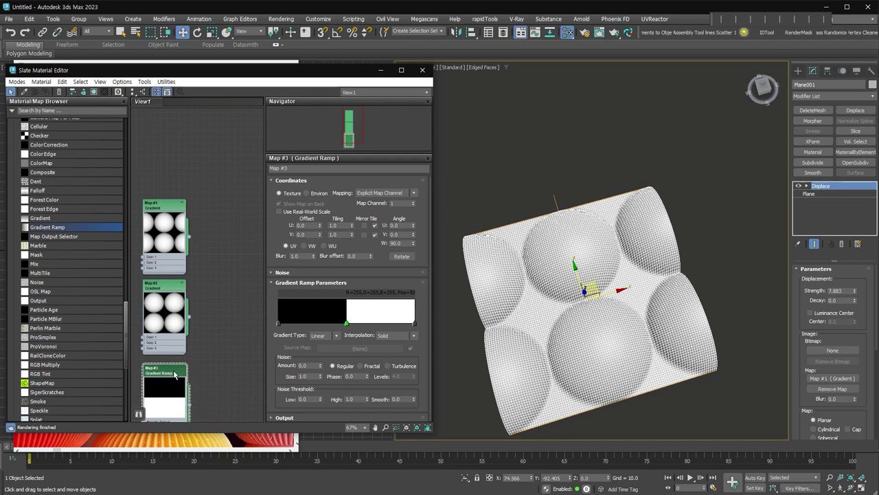
pyautogui.moveTo(148, 242); pyautogui.dragTo(163, 193, button='middle')
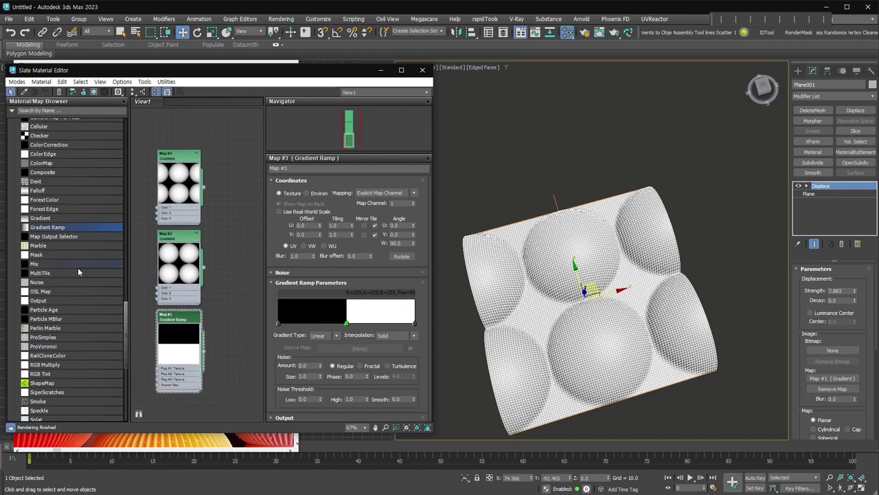
pyautogui.moveTo(33, 263); pyautogui.dragTo(227, 230)
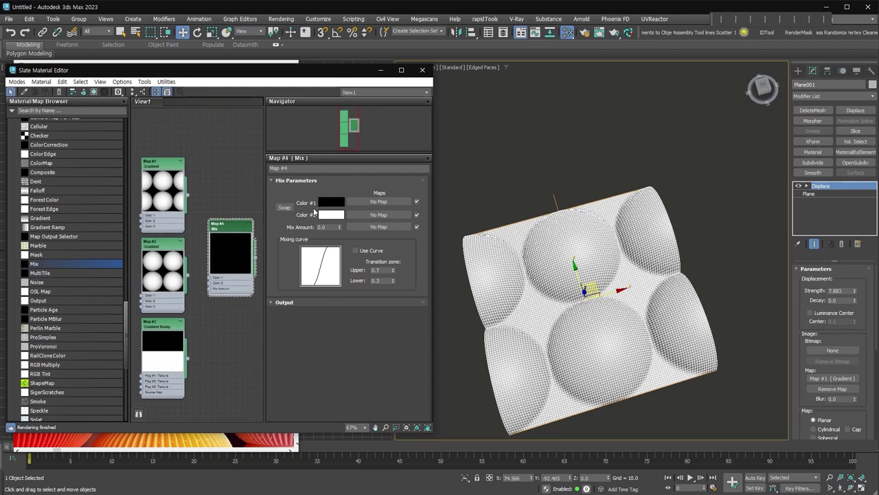
# - Wire Gradient #1 and the Gradient Ramp into the Mix, then instance it into the plane's Displace
pyautogui.moveTo(187, 195)
pyautogui.mouseDown()
pyautogui.moveTo(209, 290)
pyautogui.moveTo(208, 281)
pyautogui.mouseUp()
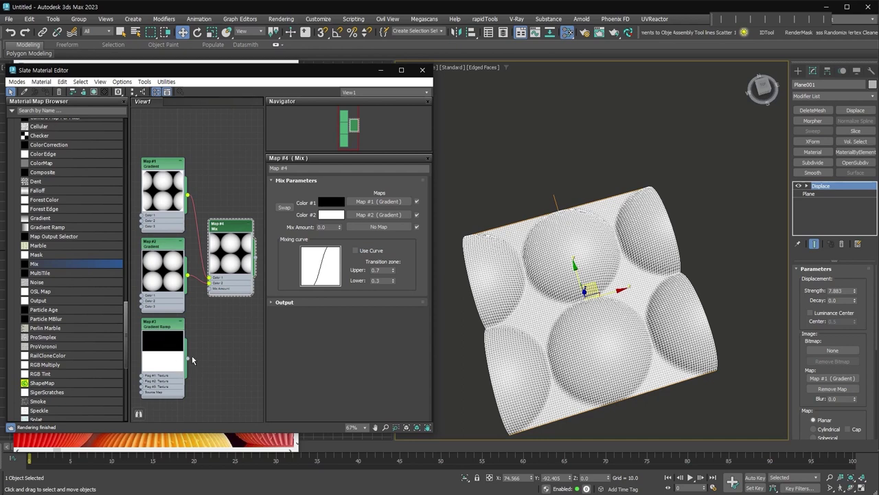
pyautogui.moveTo(188, 358); pyautogui.dragTo(211, 294)
pyautogui.scroll(2, 240, 268)
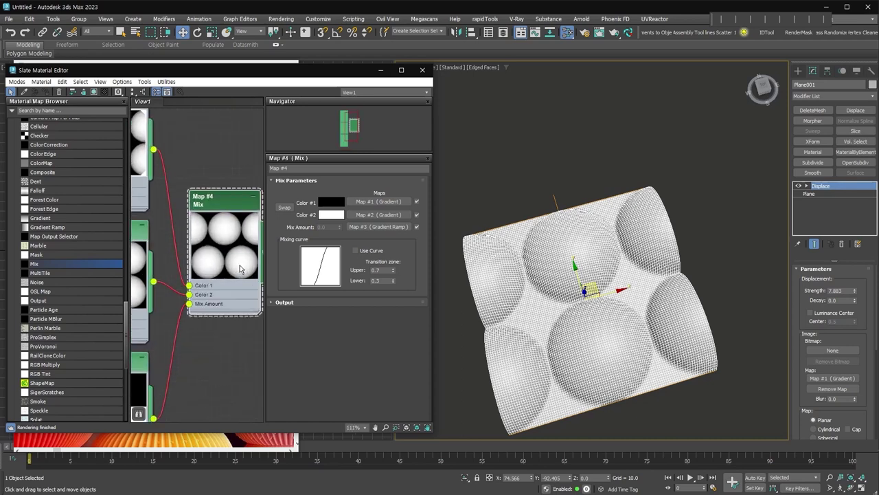
pyautogui.scroll(3, 206, 244)
pyautogui.moveTo(237, 251); pyautogui.dragTo(832, 377)
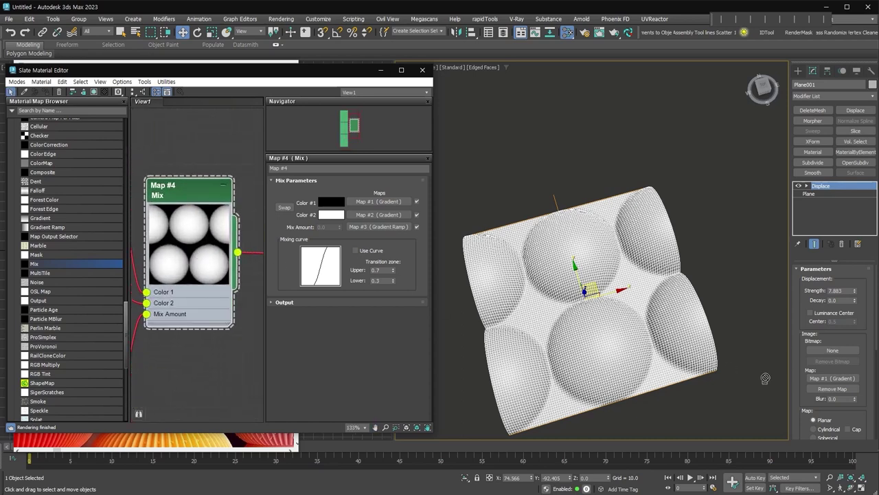
pyautogui.click(418, 280)
pyautogui.click(418, 280)
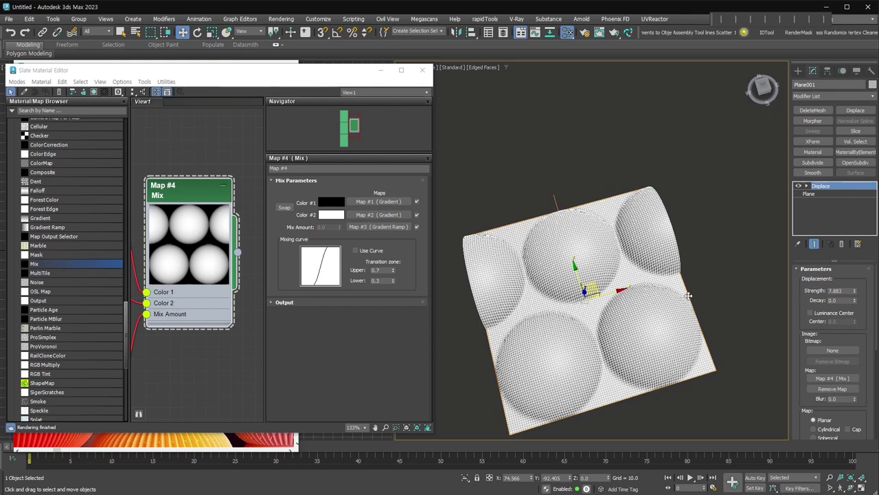
pyautogui.scroll(-5, 688, 295)
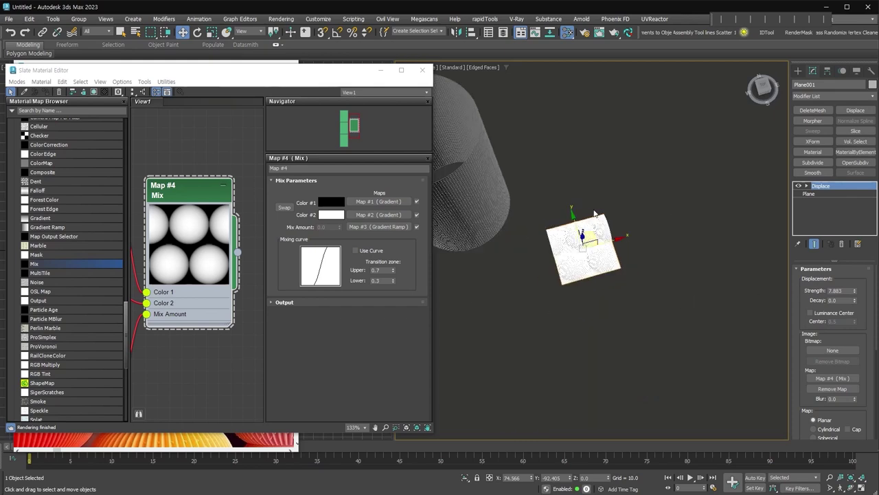
# - Delete the test plane and displace the cylinder with the Mix map at strength 4.39
pyautogui.click(799, 70)
pyautogui.press('Delete')
pyautogui.click(556, 245)
pyautogui.press('z')
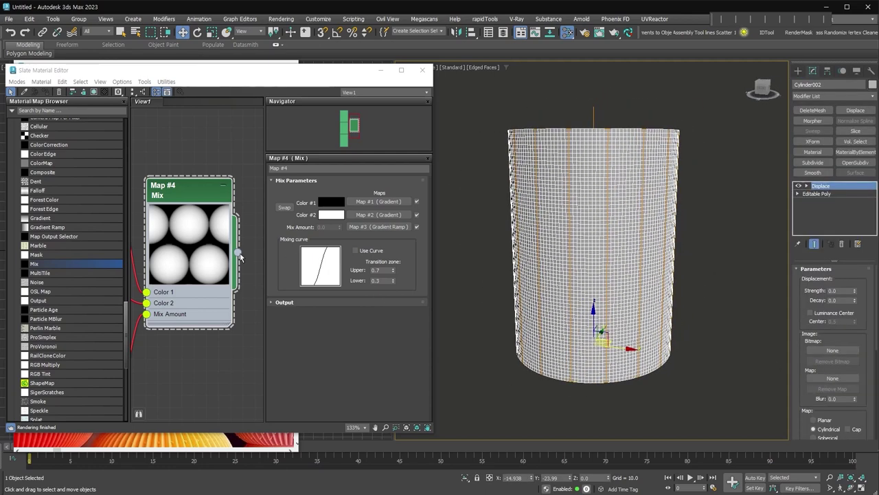
pyautogui.moveTo(240, 254); pyautogui.dragTo(833, 377)
pyautogui.click(419, 278)
pyautogui.moveTo(859, 292); pyautogui.dragTo(858, 261)
pyautogui.moveTo(855, 292); pyautogui.dragTo(856, 272)
# - Set the cylindrical map tiling to U 5 and V 3
pyautogui.scroll(-3, 833, 343)
pyautogui.scroll(-1, 831, 343)
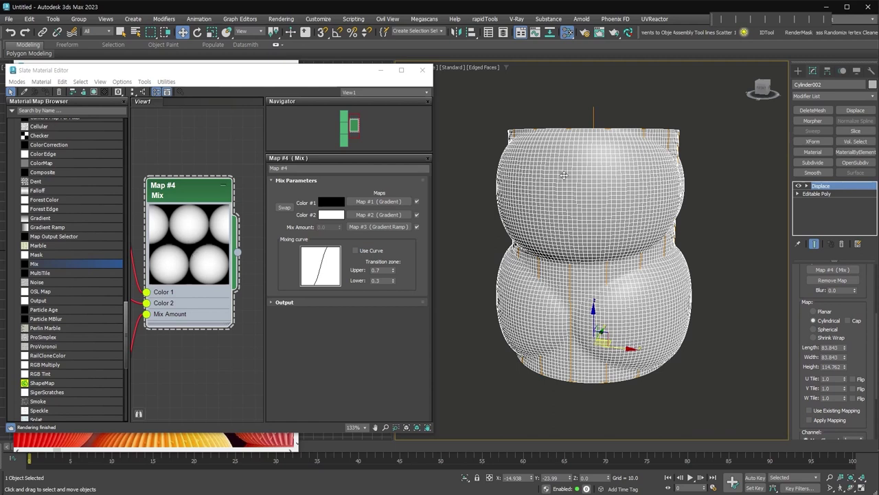
pyautogui.scroll(-2, 859, 321)
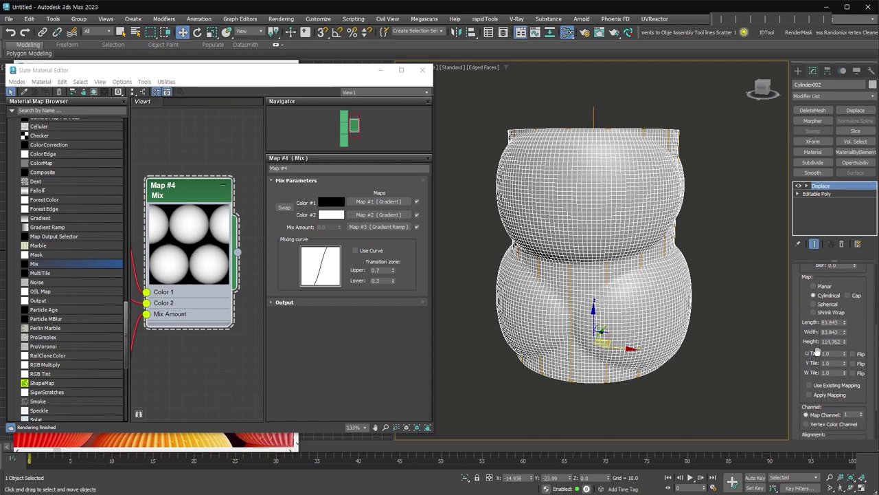
pyautogui.write('4')
pyautogui.press('Tab')
pyautogui.write('3')
pyautogui.press('Return')
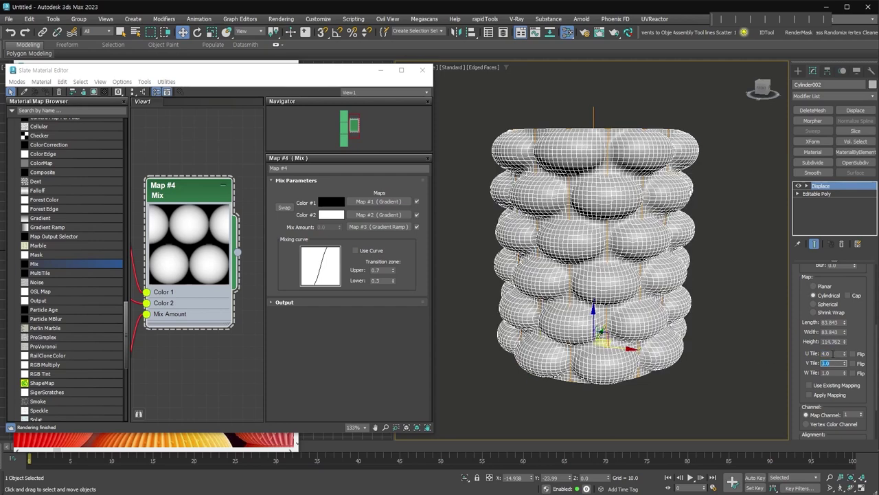
pyautogui.click(828, 354)
pyautogui.write('5')
pyautogui.press('Return')
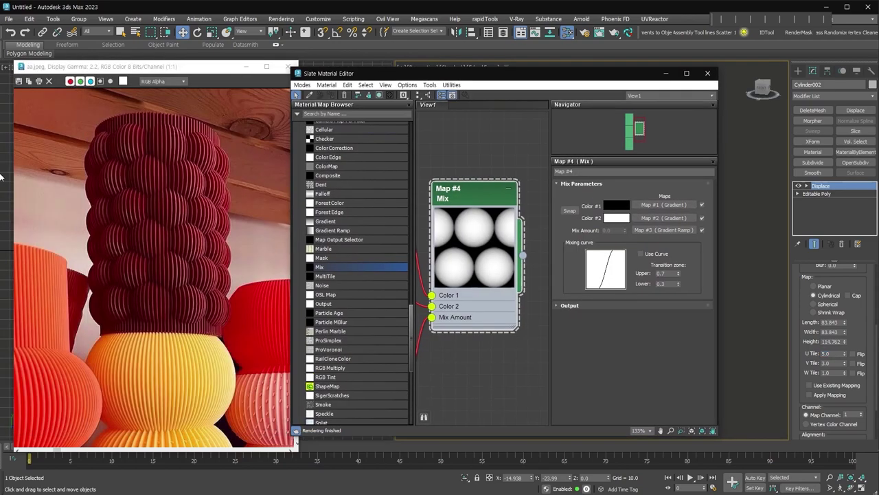
# - Set the bulge tiling to 5×3 and lower the displacement strength to 3.402
pyautogui.moveTo(431, 77); pyautogui.dragTo(182, 82)
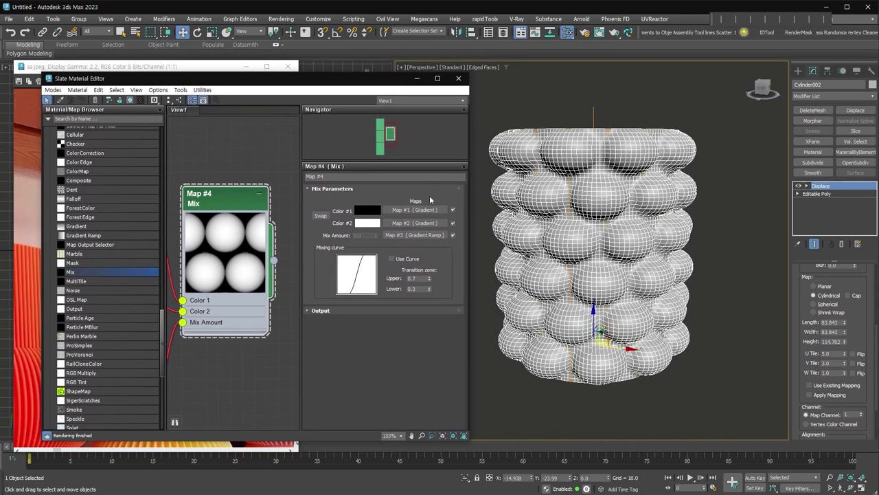
pyautogui.moveTo(845, 363); pyautogui.dragTo(846, 343)
pyautogui.scroll(5, 871, 316)
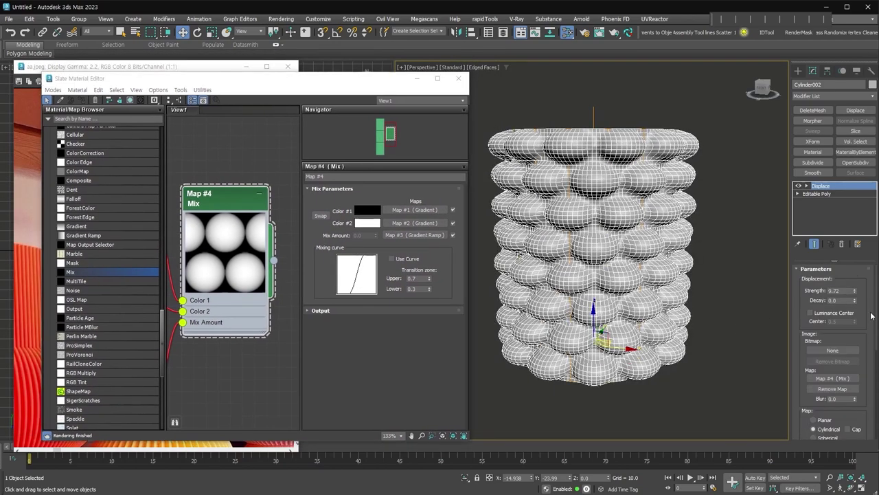
pyautogui.moveTo(856, 291); pyautogui.dragTo(838, 275)
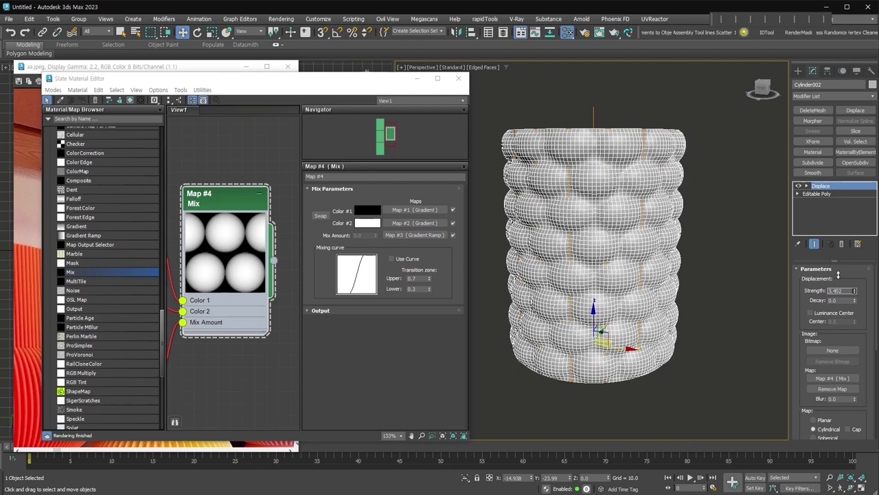
# - Move the material editor beside the reference photo and stack Edit Poly above Displace
pyautogui.moveTo(206, 78); pyautogui.dragTo(353, 75)
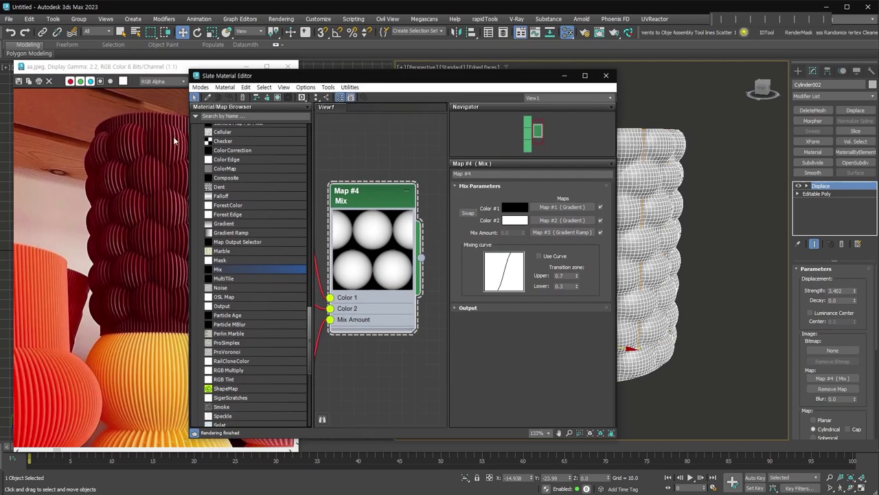
pyautogui.moveTo(479, 79); pyautogui.dragTo(373, 83)
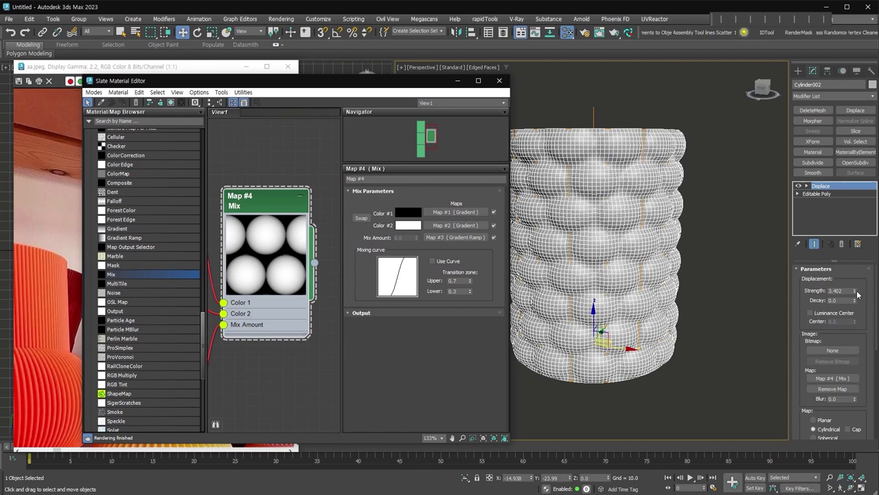
pyautogui.moveTo(658, 261); pyautogui.dragTo(677, 267, button='middle')
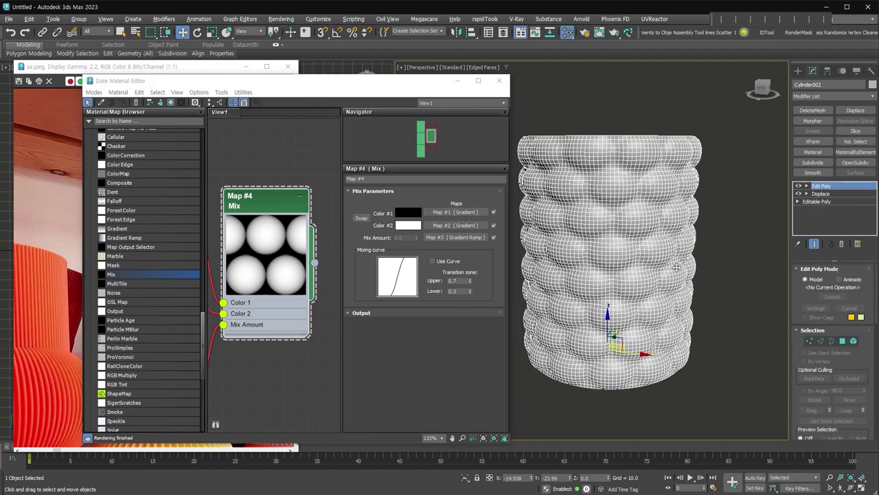
# - Stretch the cylinder taller along Z, then shrink it uniformly to about two-thirds
pyautogui.rightClick(589, 251)
pyautogui.click(603, 268)
pyautogui.press('r')
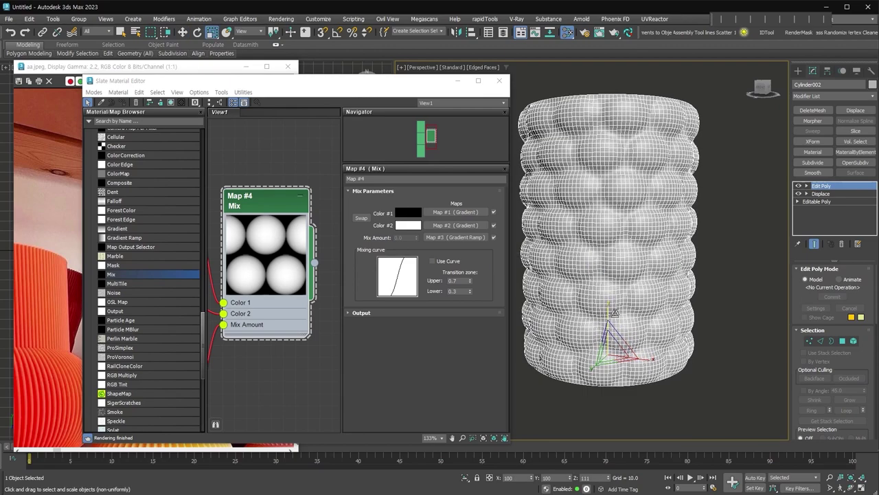
pyautogui.moveTo(568, 372); pyautogui.dragTo(544, 359)
pyautogui.press('r')
pyautogui.moveTo(679, 277); pyautogui.dragTo(630, 333)
# - Extend the top and bottom border loops outward into plain bands
pyautogui.press('3')
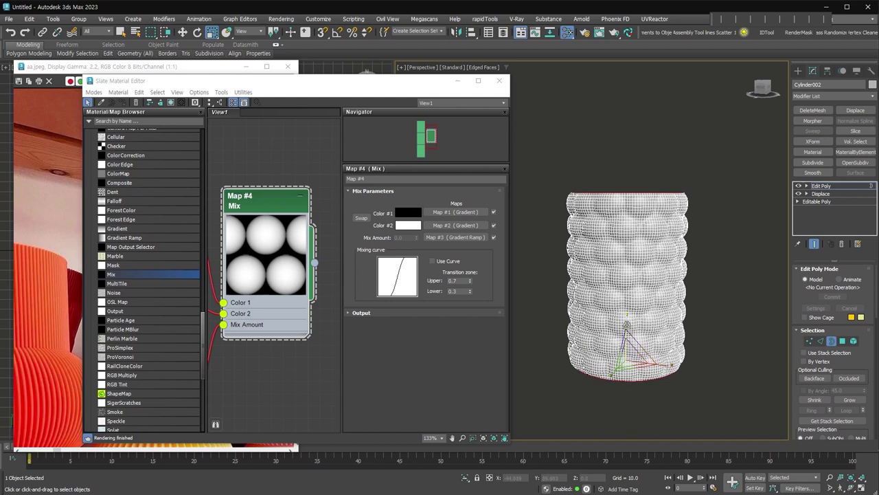
pyautogui.moveTo(276, 35); pyautogui.dragTo(273, 54)
pyautogui.keyDown('shift'); pyautogui.moveTo(627, 234); pyautogui.dragTo(636, 224); pyautogui.keyUp('shift')
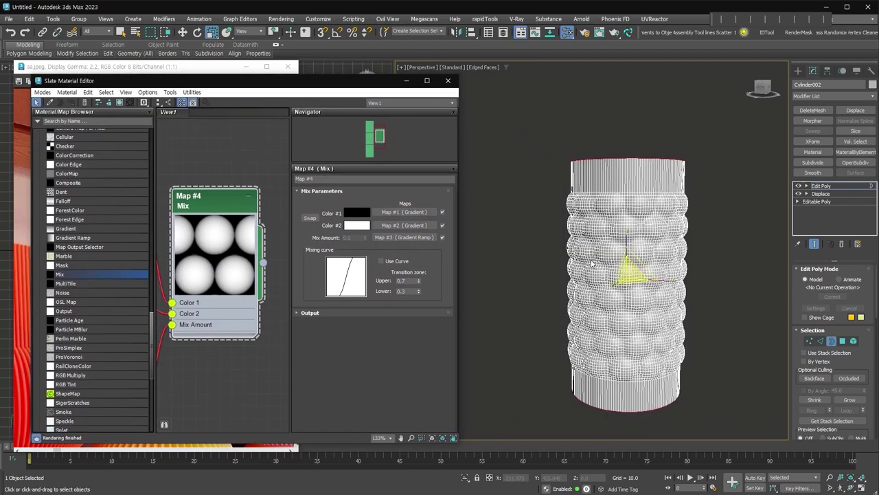
pyautogui.click(709, 299)
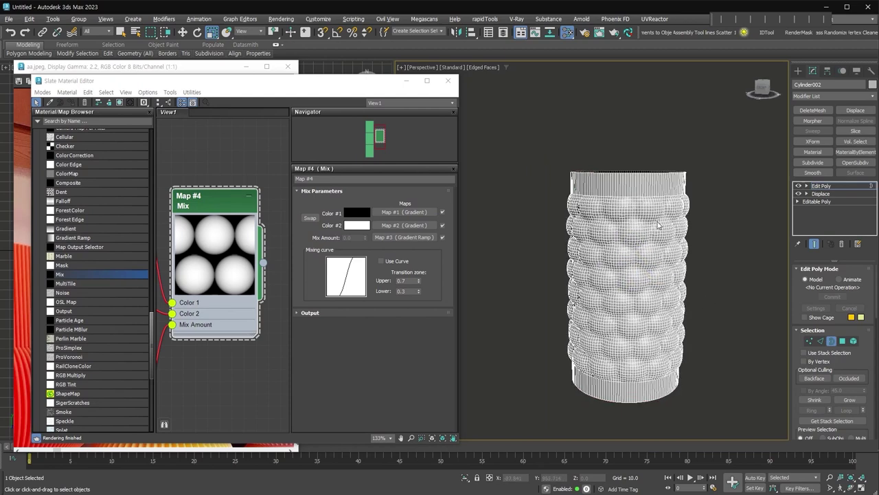
pyautogui.scroll(3, 652, 215)
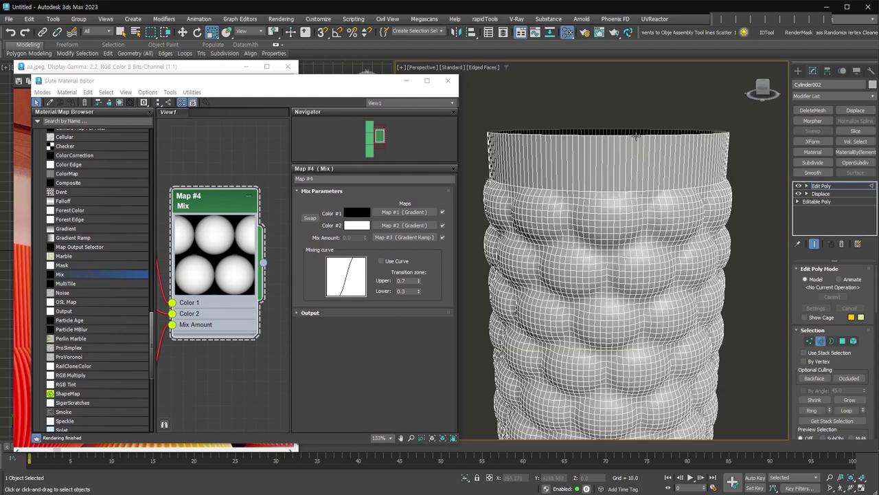
# - Select the vertical edge rings around the cylinder and add a Push modifier
pyautogui.press('w')
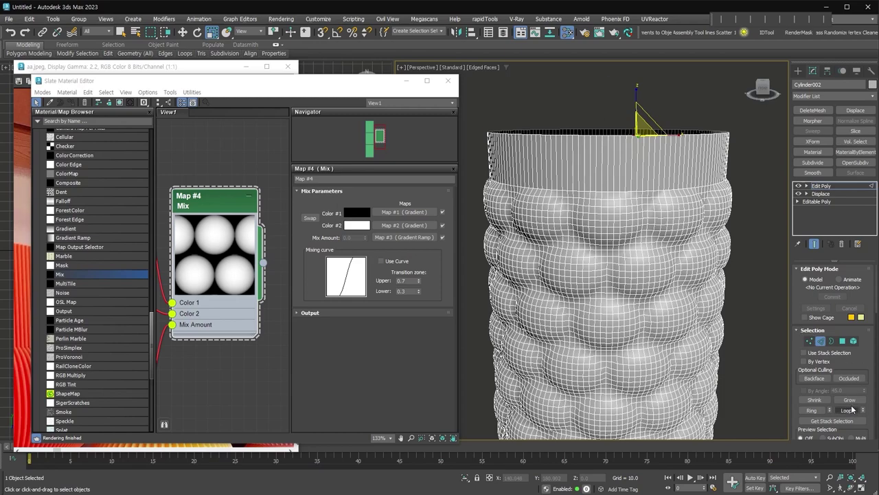
pyautogui.click(847, 410)
pyautogui.click(812, 410)
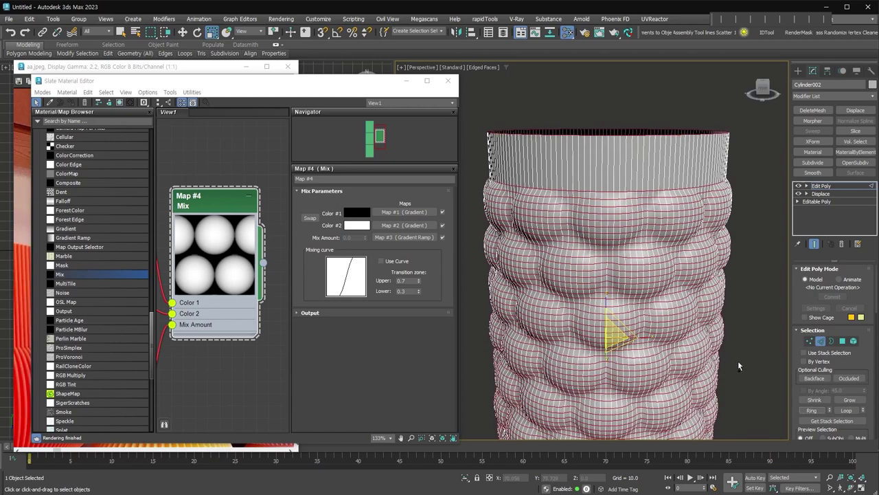
pyautogui.scroll(2, 647, 268)
pyautogui.scroll(2, 656, 265)
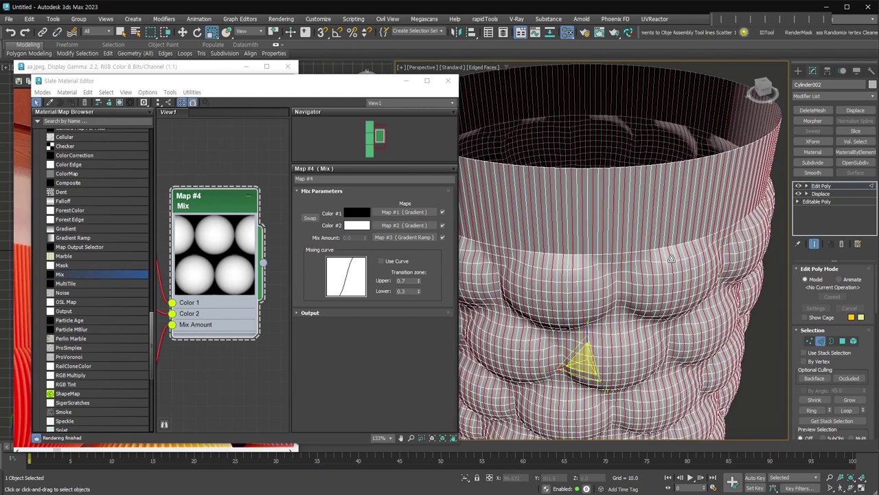
pyautogui.scroll(2, 666, 261)
pyautogui.hotkey('ctrl', 'shift', 'p')
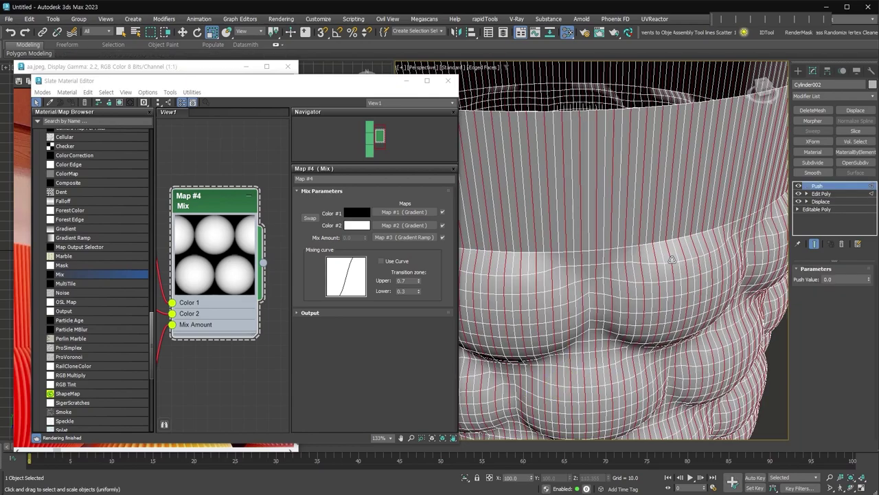
# - Try several Push values on the vase, ending at 3.0
pyautogui.moveTo(871, 282); pyautogui.dragTo(865, 265)
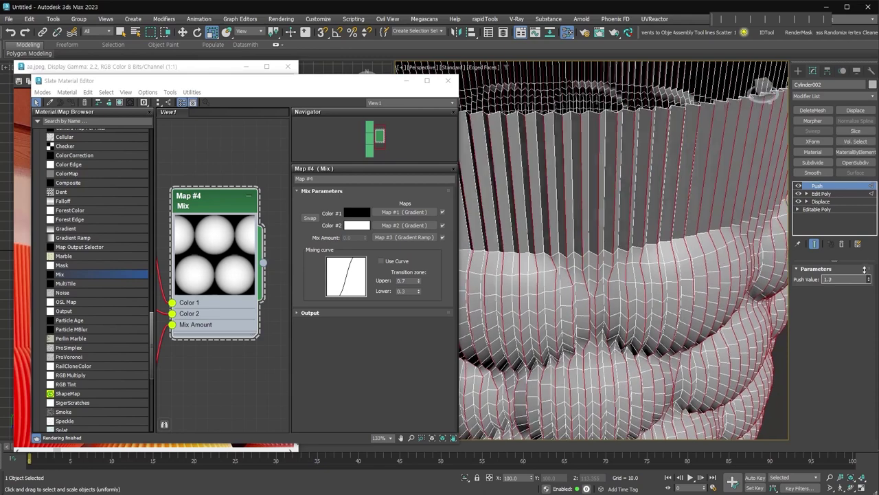
pyautogui.rightClick(864, 265)
pyautogui.write('3')
pyautogui.press('Return')
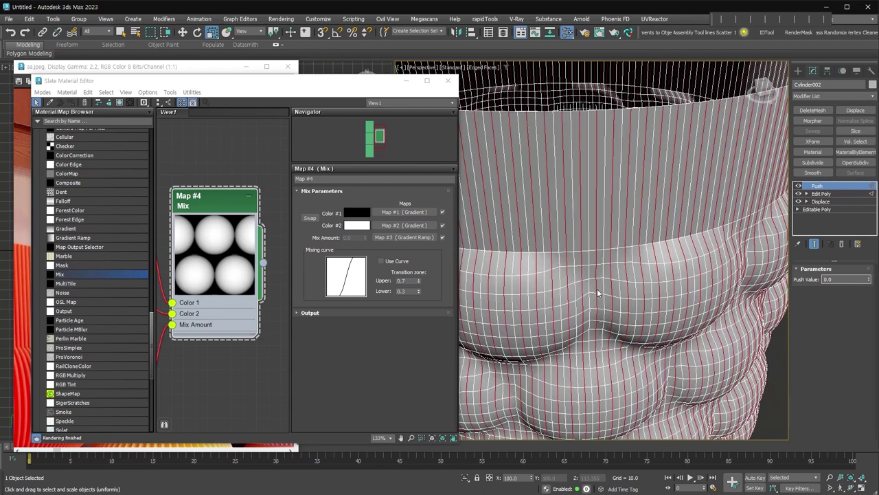
# - Delete the Push modifier so Edit Poly is back on top of the stack
pyautogui.click(842, 244)
pyautogui.rightClick(619, 256)
pyautogui.click(491, 318)
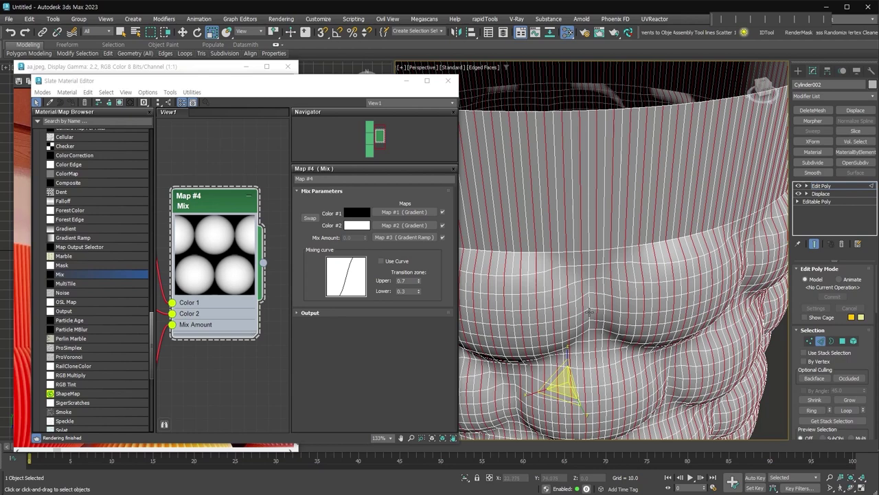
pyautogui.rightClick(590, 312)
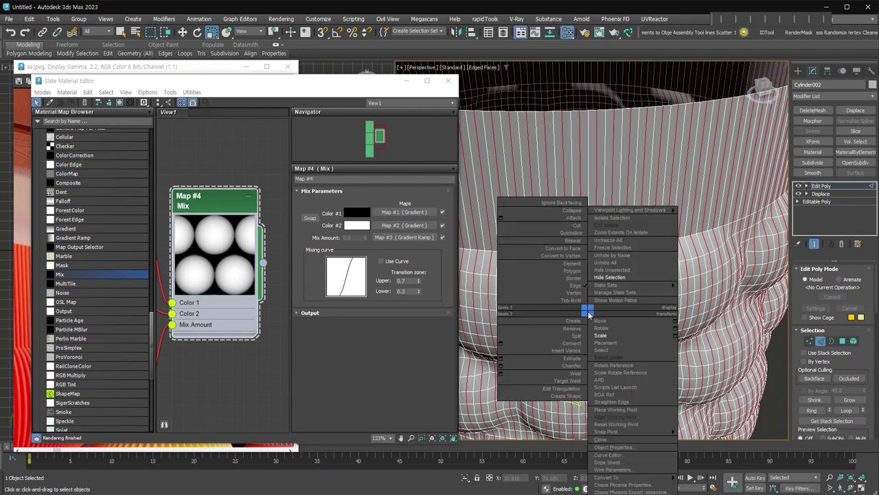
# - Extrude the selected vertical edges outward and widen them into raised ribs
pyautogui.click(500, 358)
pyautogui.moveTo(598, 256); pyautogui.dragTo(598, 242)
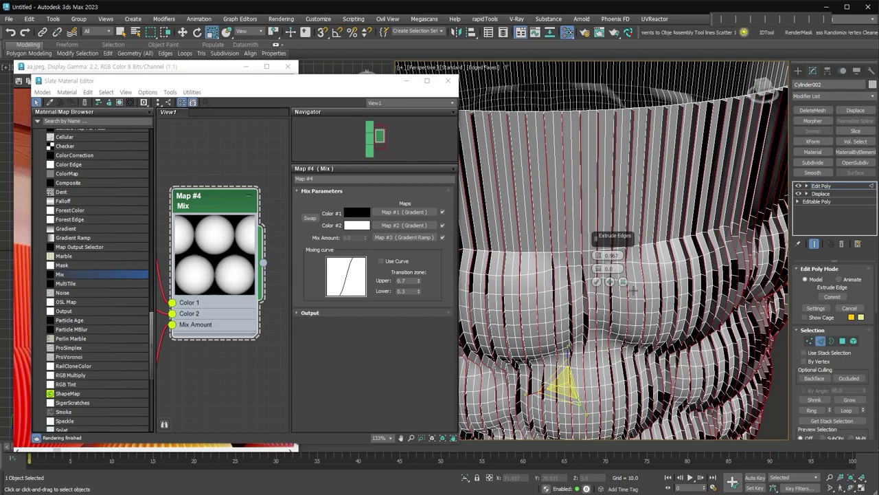
pyautogui.moveTo(597, 268)
pyautogui.mouseDown()
pyautogui.moveTo(599, 254)
pyautogui.moveTo(602, 301)
pyautogui.mouseUp()
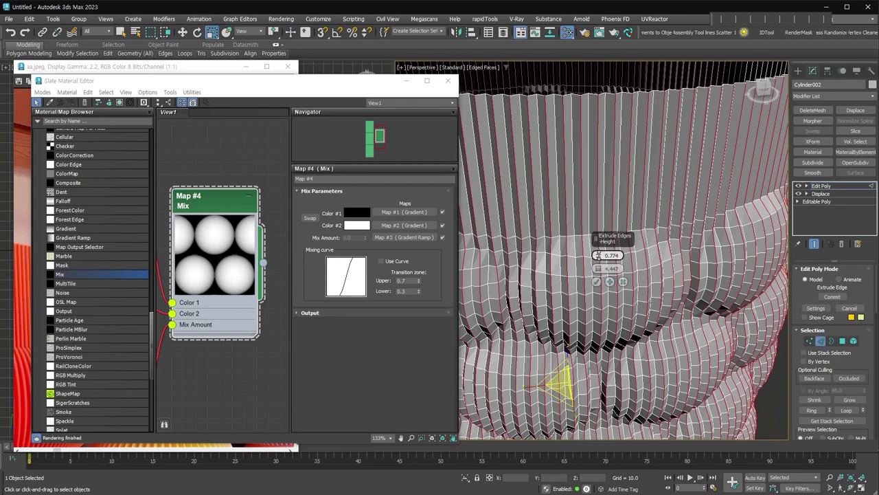
pyautogui.click(597, 282)
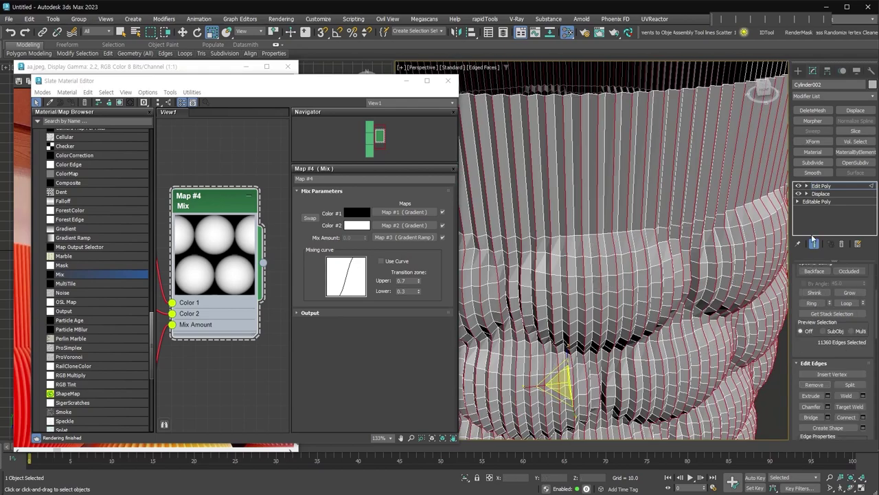
# - Weld the overlapping vertices and add a TurboSmooth modifier above Edit Poly
pyautogui.click(807, 187)
pyautogui.click(824, 194)
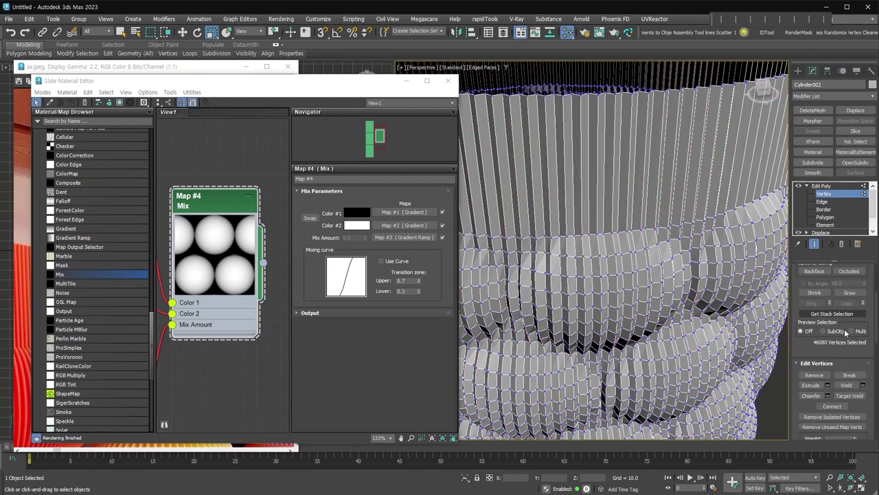
pyautogui.click(852, 389)
pyautogui.click(821, 185)
pyautogui.scroll(-5, 715, 206)
pyautogui.moveTo(715, 93)
pyautogui.mouseDown(button='middle')
pyautogui.moveTo(666, 292)
pyautogui.moveTo(730, 239)
pyautogui.mouseUp(button='middle')
pyautogui.hotkey('ctrl', 't')
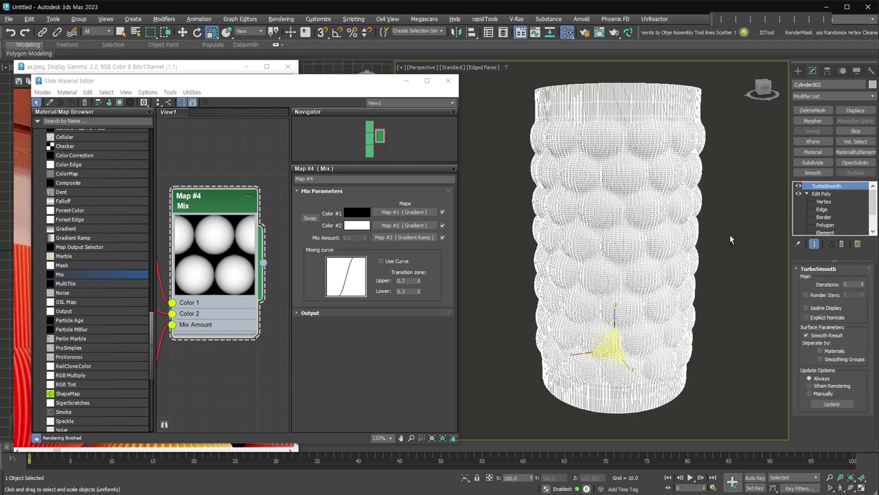
# - Turn off Edged Faces and orbit to inspect the smooth-shaded open top
pyautogui.press('F4')
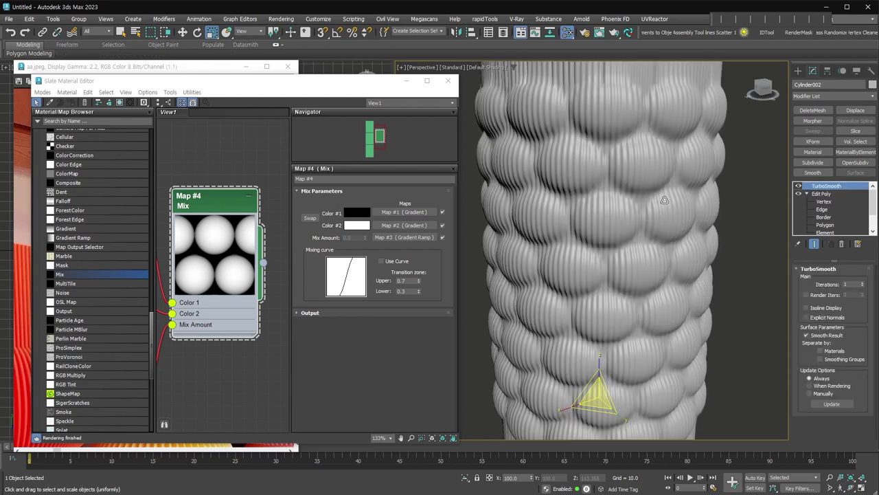
pyautogui.scroll(-3, 656, 206)
pyautogui.moveTo(654, 212)
pyautogui.keyDown('alt'); pyautogui.mouseDown(button='middle')
pyautogui.moveTo(687, 285)
pyautogui.moveTo(655, 295)
pyautogui.mouseUp(button='middle'); pyautogui.keyUp('alt')
pyautogui.scroll(2, 655, 294)
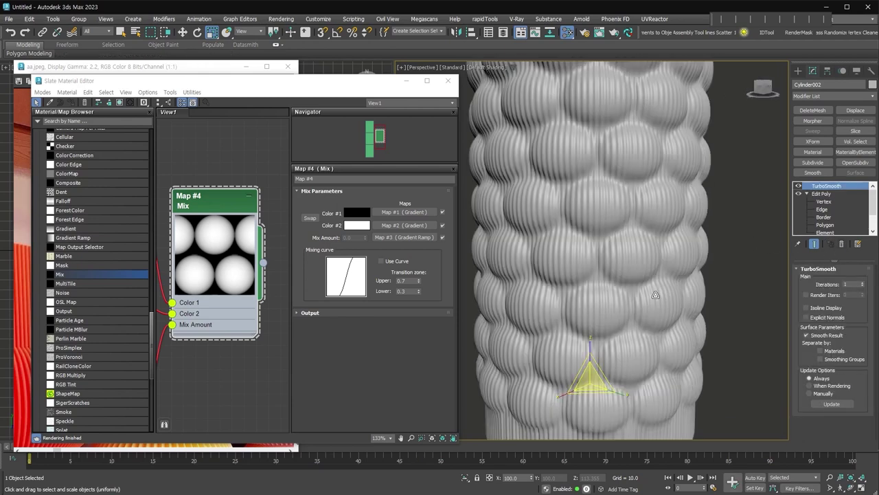
pyautogui.scroll(-2, 588, 343)
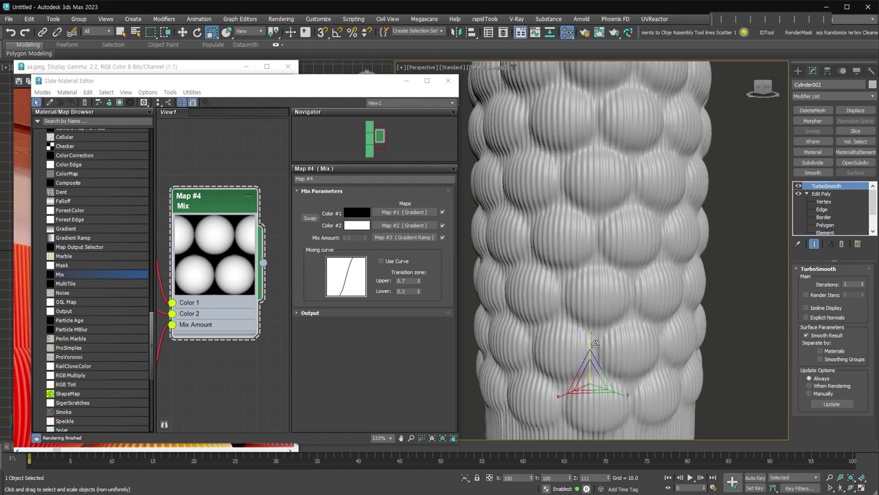
pyautogui.scroll(-2, 631, 324)
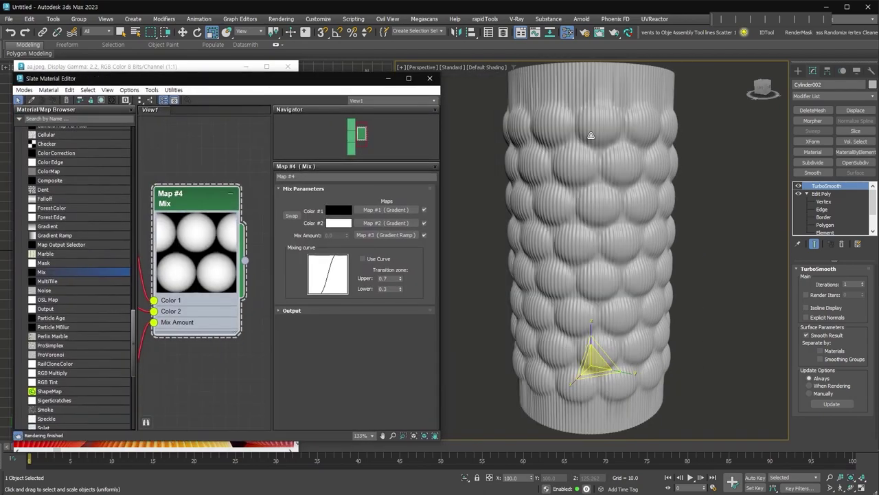
# - Move the Displace modifier above Edit Poly in Cylinder002's stack
pyautogui.click(807, 194)
pyautogui.click(832, 203)
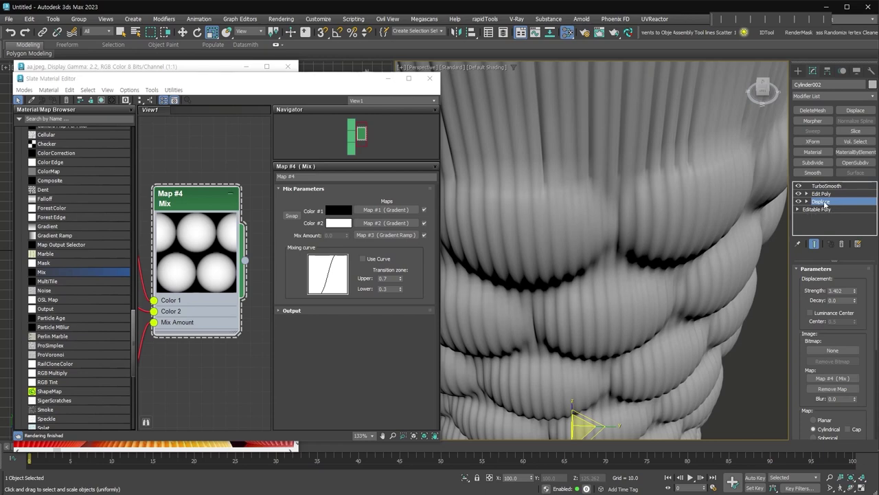
pyautogui.moveTo(825, 202); pyautogui.dragTo(823, 193)
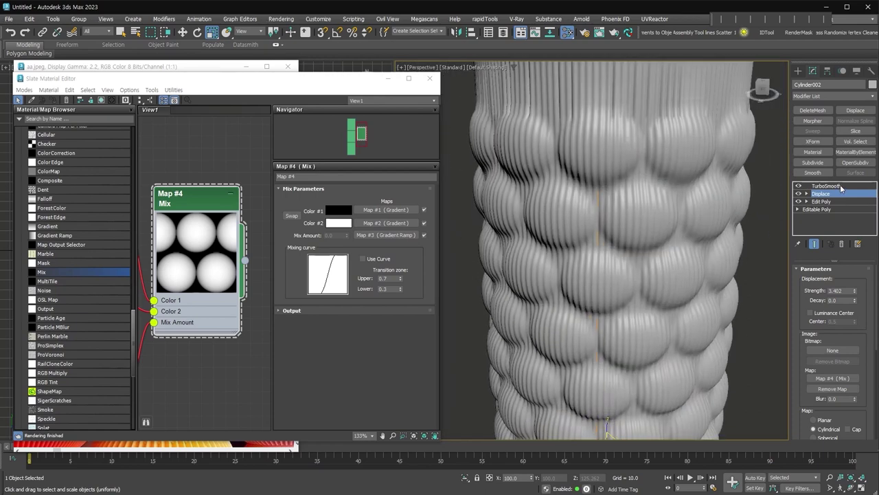
pyautogui.rightClick(824, 193)
# - Strip the modifiers down to the base mesh and select the vertical edge rings
pyautogui.click(852, 208)
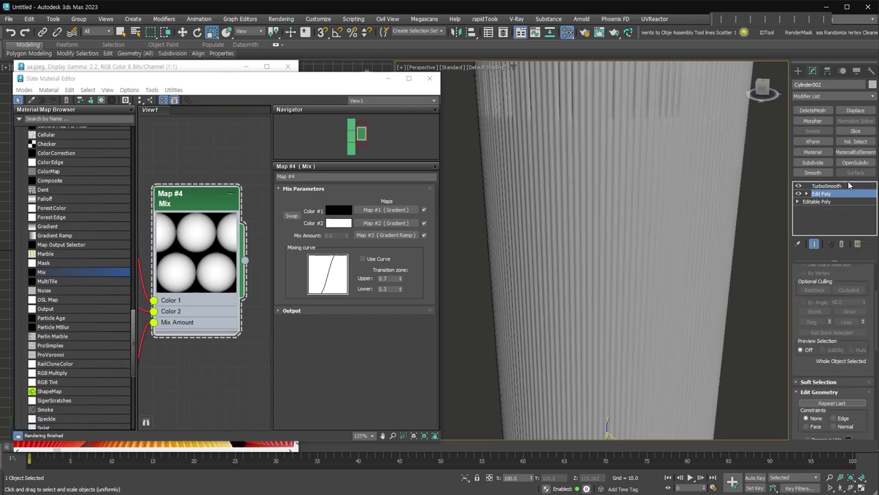
pyautogui.keyDown('shift'); pyautogui.click(827, 186); pyautogui.keyUp('shift')
pyautogui.press('Delete')
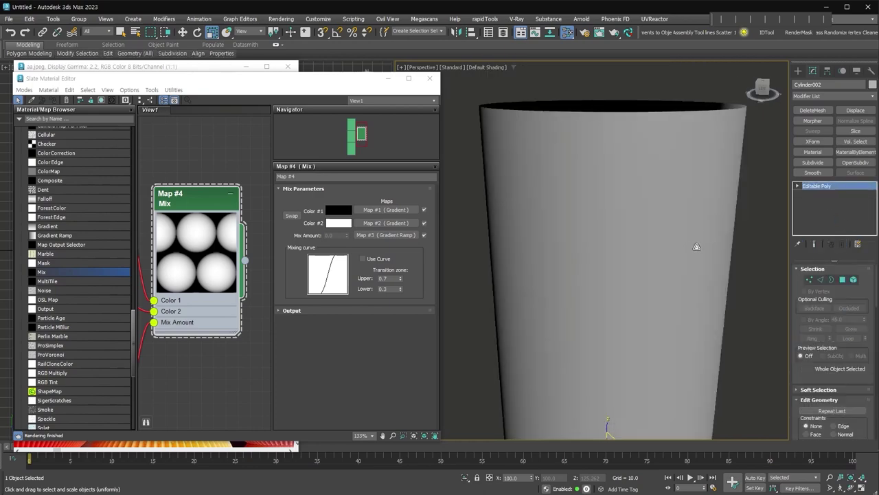
pyautogui.press('F4')
pyautogui.press('2')
pyautogui.keyDown('alt'); pyautogui.moveTo(676, 148); pyautogui.dragTo(637, 143, button='middle'); pyautogui.keyUp('alt')
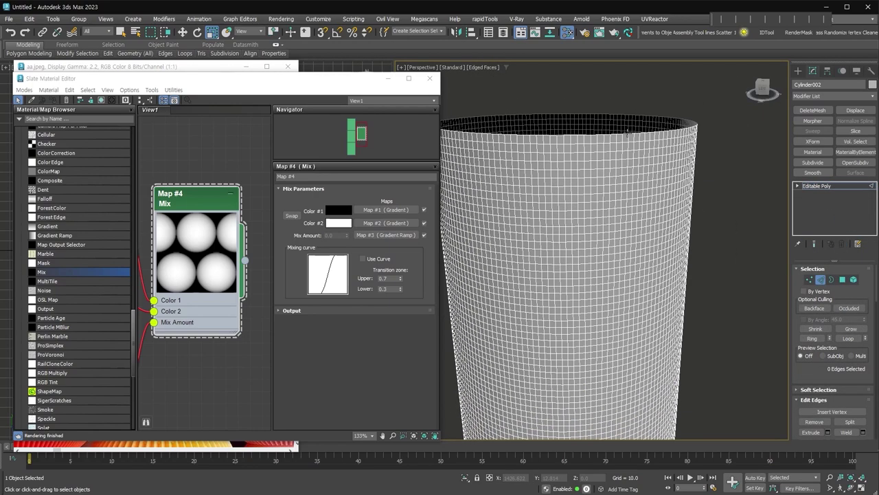
pyautogui.scroll(3, 627, 133)
pyautogui.press('u')
pyautogui.click(609, 159)
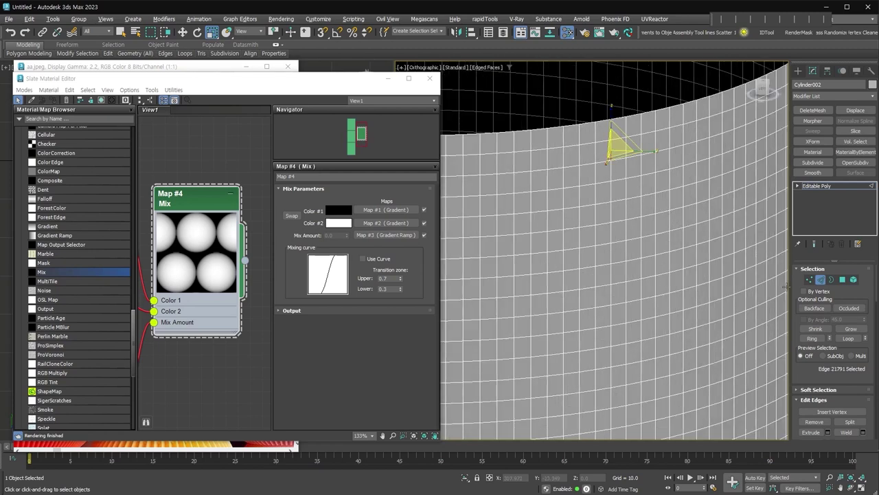
pyautogui.hotkey('alt', 'r')
pyautogui.hotkey('alt', 'l')
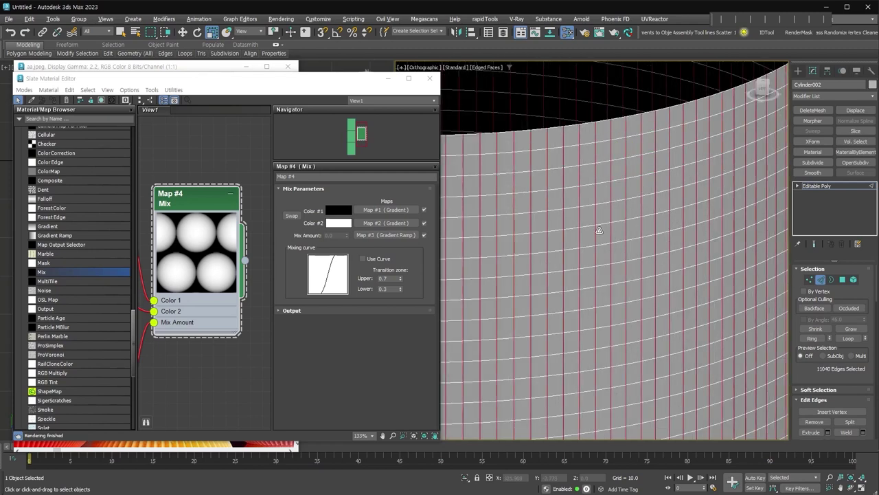
# - Bevel all polygons outward with height about 2 and outline -0.651
pyautogui.press('4')
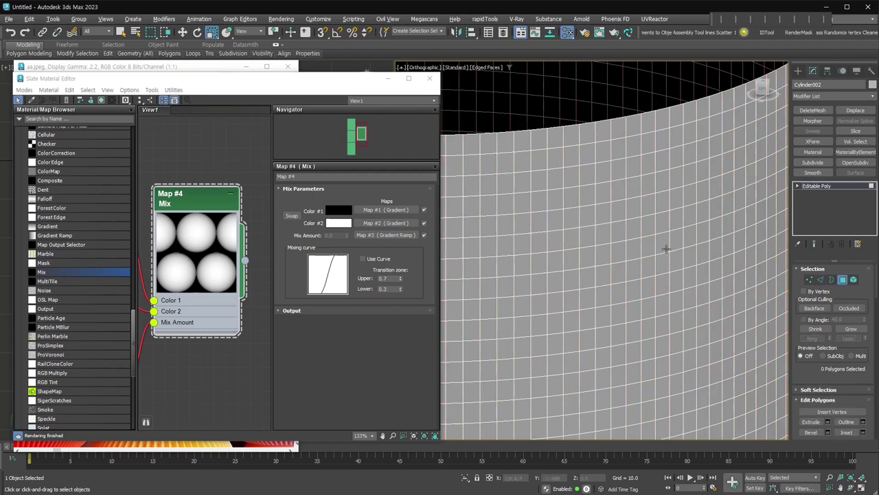
pyautogui.hotkey('ctrl', 'a')
pyautogui.rightClick(634, 198)
pyautogui.click(547, 245)
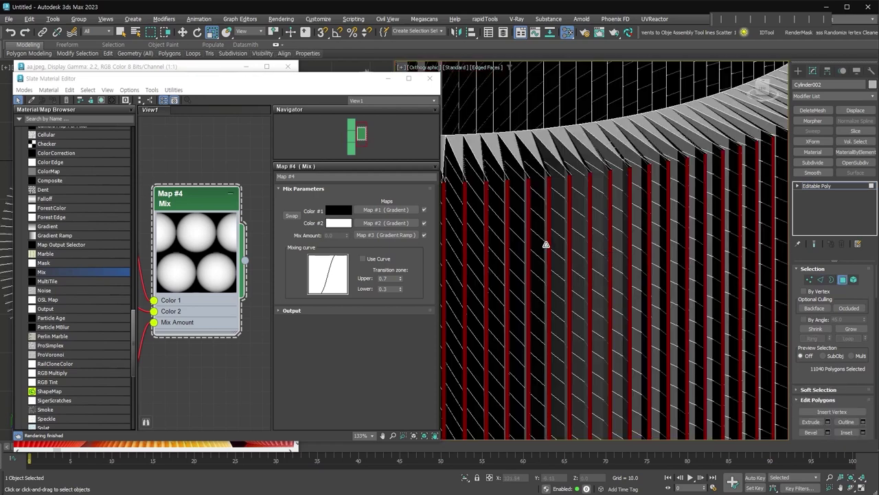
pyautogui.rightClick(599, 268)
pyautogui.moveTo(600, 269)
pyautogui.mouseDown()
pyautogui.moveTo(599, 282)
pyautogui.moveTo(598, 247)
pyautogui.mouseUp()
pyautogui.keyDown('alt'); pyautogui.moveTo(598, 248); pyautogui.dragTo(689, 187, button='middle'); pyautogui.keyUp('alt')
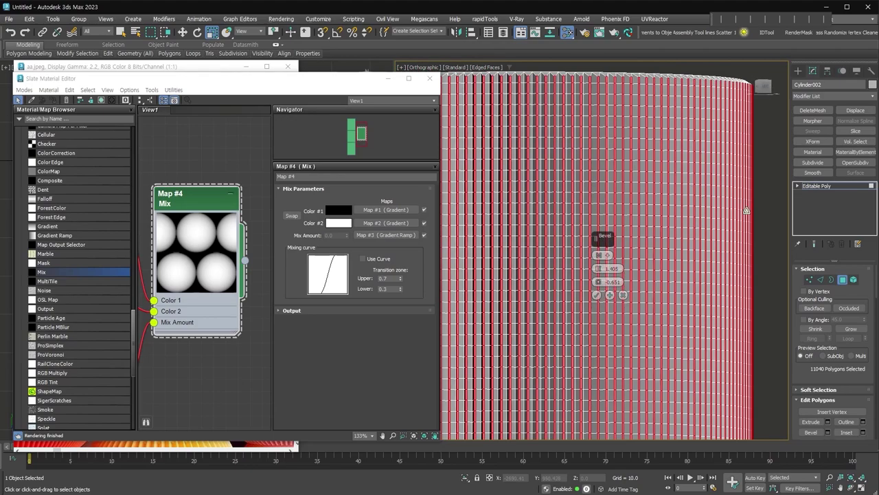
pyautogui.scroll(3, 601, 282)
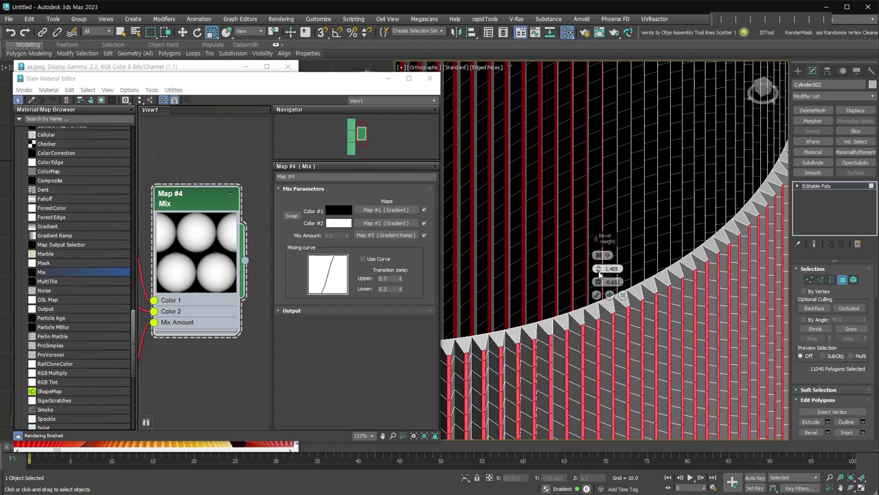
pyautogui.moveTo(602, 270); pyautogui.dragTo(608, 264)
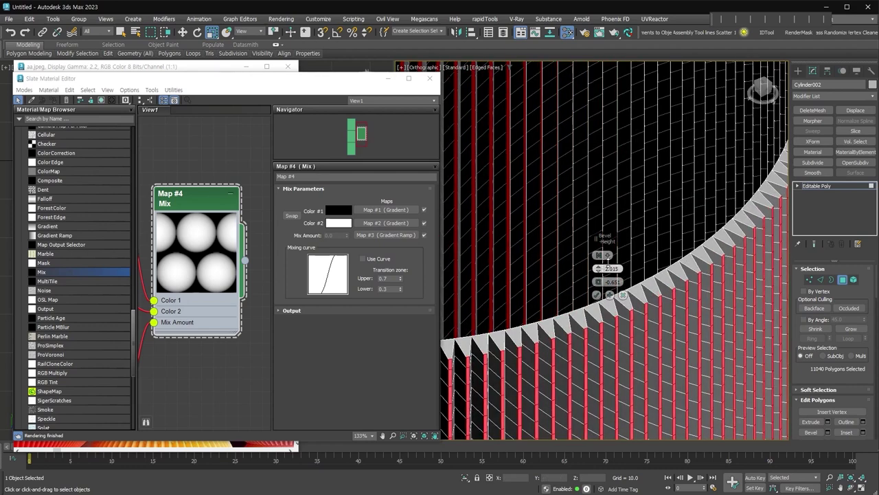
pyautogui.click(596, 295)
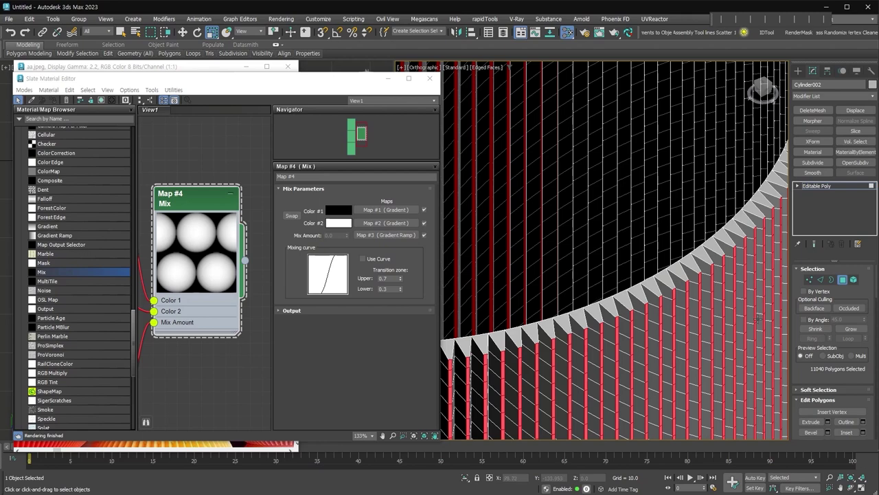
# - In Front view, weld all vertices, dropping the count from 44800 to 33600
pyautogui.press('z')
pyautogui.press('f')
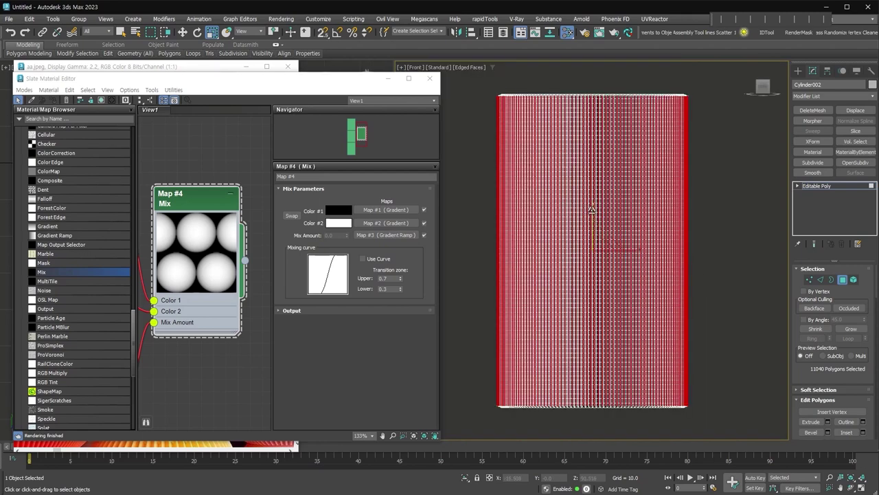
pyautogui.moveTo(592, 208); pyautogui.dragTo(590, 209)
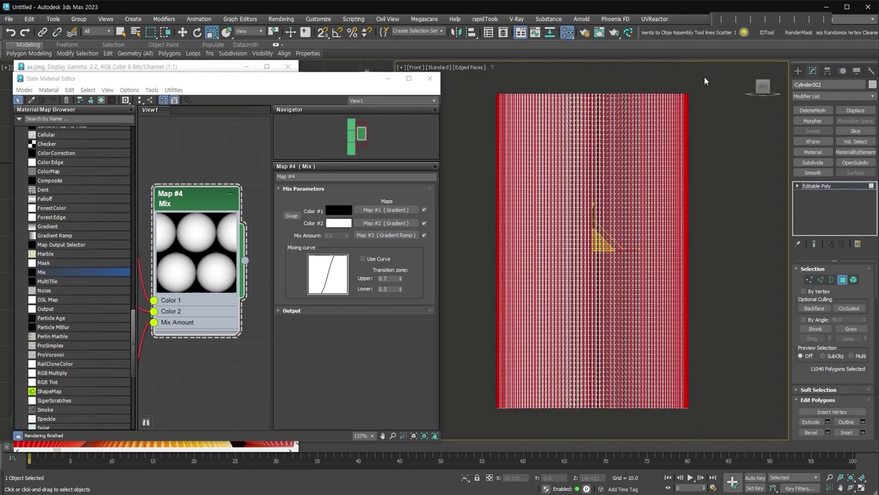
pyautogui.scroll(2, 697, 81)
pyautogui.keyDown('alt'); pyautogui.moveTo(672, 176); pyautogui.dragTo(638, 148, button='middle'); pyautogui.keyUp('alt')
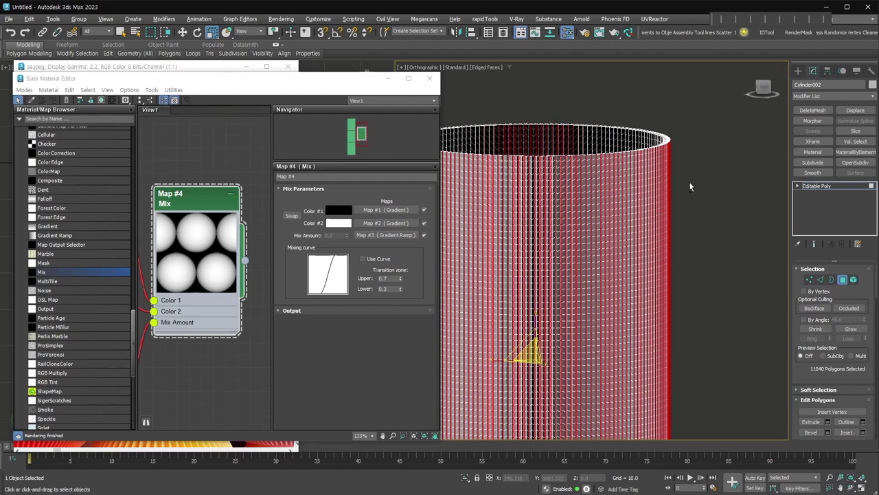
pyautogui.press('f')
pyautogui.press('z')
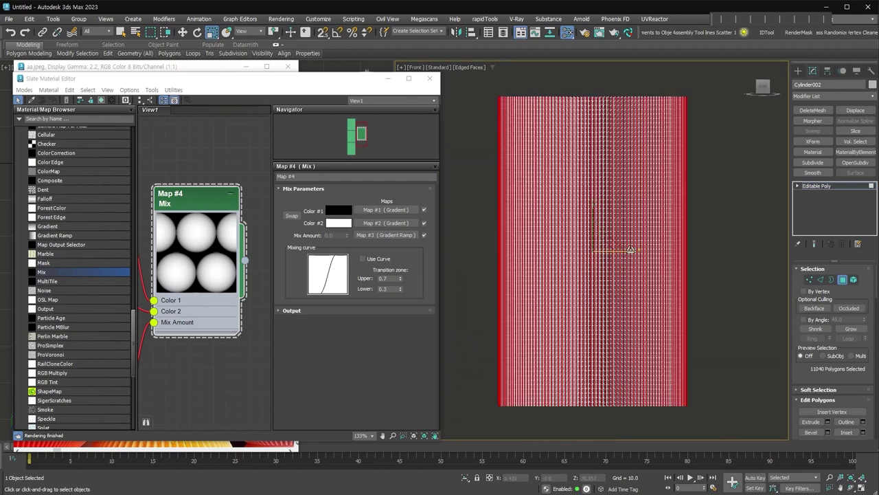
pyautogui.press('1')
pyautogui.press('a')
pyautogui.hotkey('ctrl', 'a')
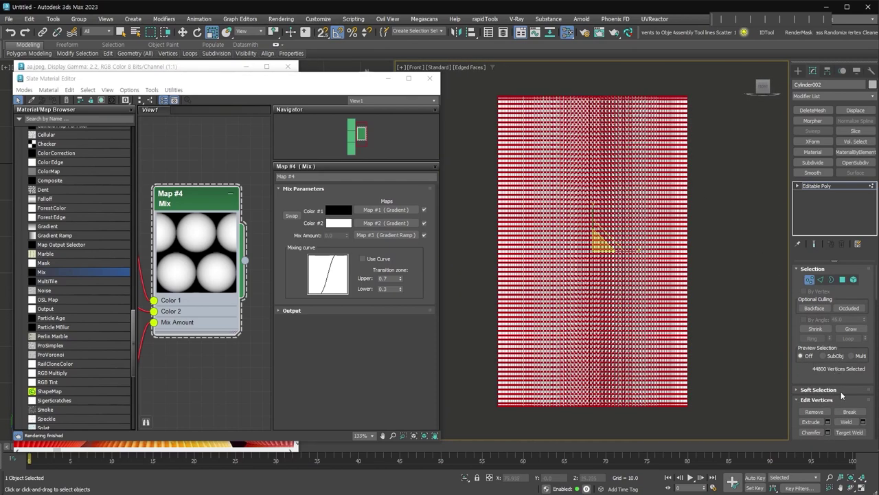
pyautogui.click(846, 422)
# - Inspect the bottom rim polygons, clear the selection, and add TurboSmooth
pyautogui.press('4')
pyautogui.moveTo(473, 416); pyautogui.dragTo(716, 409)
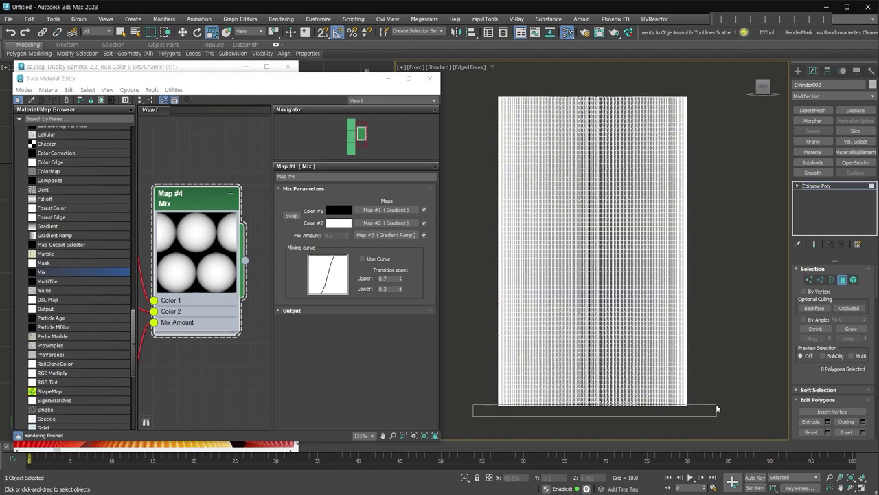
pyautogui.scroll(2, 514, 158)
pyautogui.keyDown('alt'); pyautogui.moveTo(731, 181); pyautogui.dragTo(689, 168, button='middle'); pyautogui.keyUp('alt')
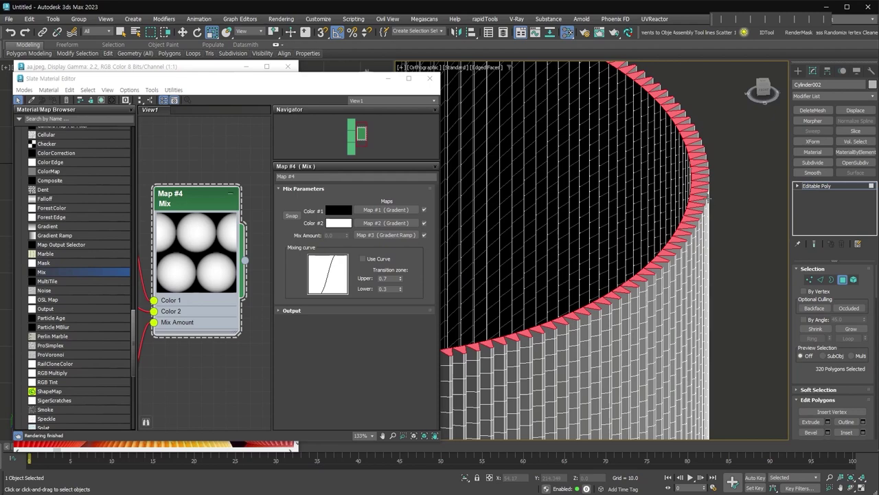
pyautogui.click(719, 206)
pyautogui.hotkey('ctrl', 't')
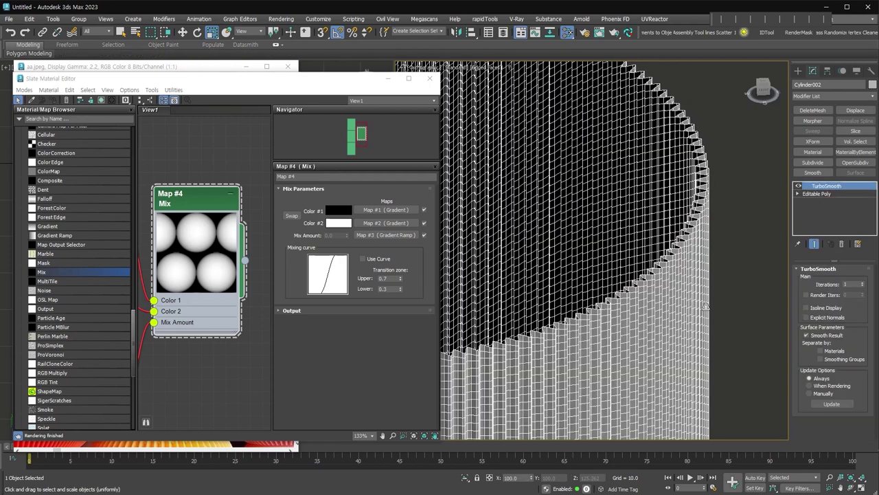
# - Turn off edged faces and paste the copied Displace modifier above TurboSmooth
pyautogui.keyDown('alt'); pyautogui.moveTo(687, 227); pyautogui.dragTo(696, 239, button='middle'); pyautogui.keyUp('alt')
pyautogui.press('F4')
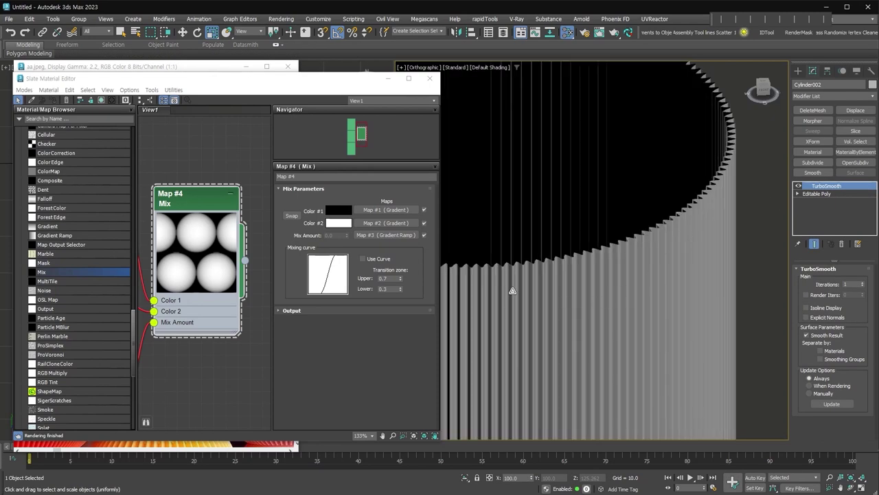
pyautogui.scroll(-2, 555, 269)
pyautogui.keyDown('alt'); pyautogui.moveTo(575, 254); pyautogui.dragTo(579, 248, button='middle'); pyautogui.keyUp('alt')
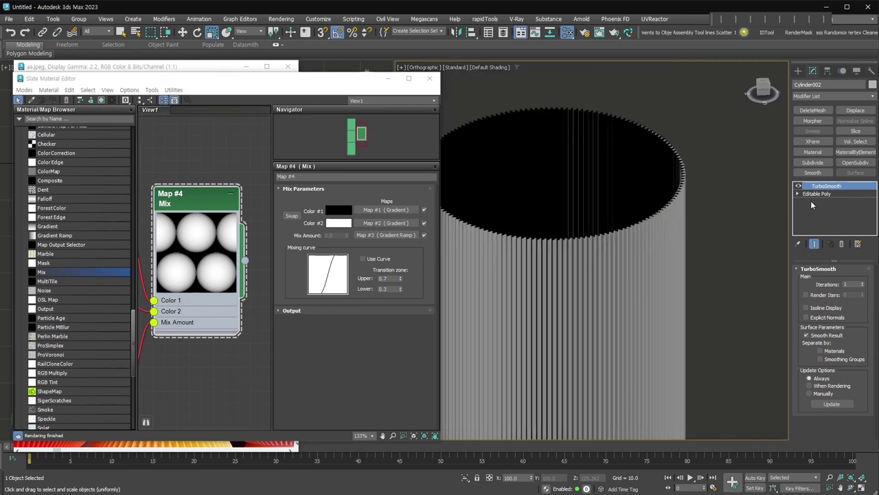
pyautogui.rightClick(828, 187)
pyautogui.click(849, 234)
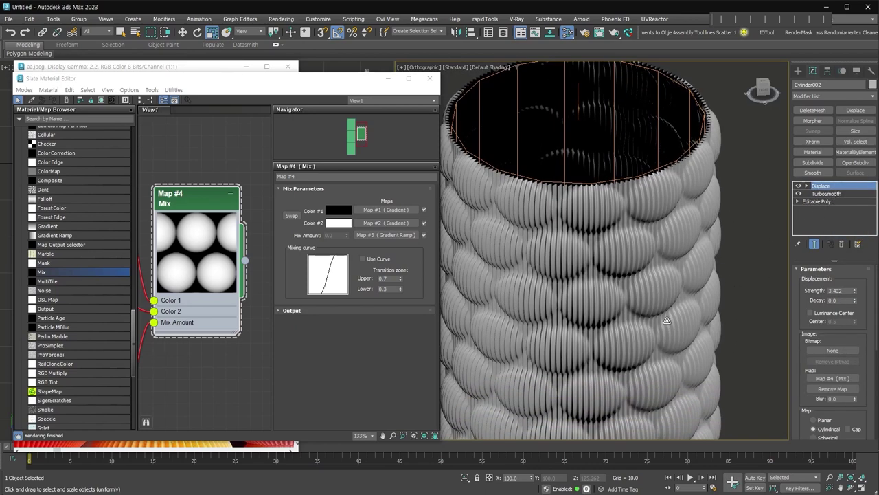
pyautogui.keyDown('alt'); pyautogui.moveTo(666, 319); pyautogui.dragTo(667, 305, button='middle'); pyautogui.keyUp('alt')
pyautogui.scroll(-3, 848, 324)
pyautogui.scroll(-3, 848, 325)
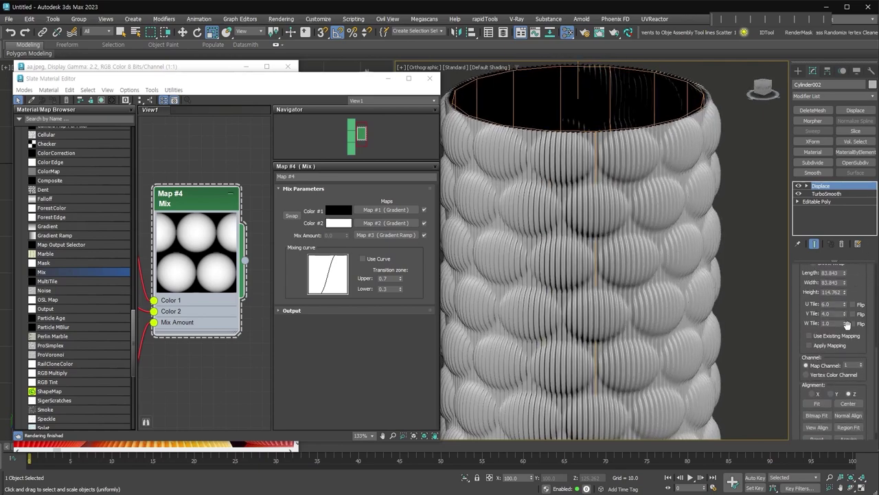
# - Set Displace U Tile to 8 and squash its gizmo to 86% on Z
pyautogui.click(843, 305)
pyautogui.press('z')
pyautogui.click(807, 186)
pyautogui.click(823, 193)
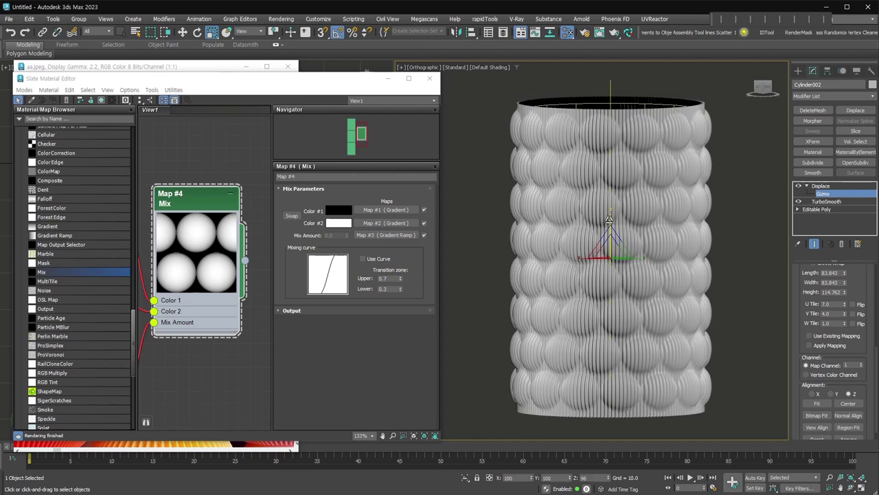
pyautogui.moveTo(607, 215); pyautogui.dragTo(607, 223)
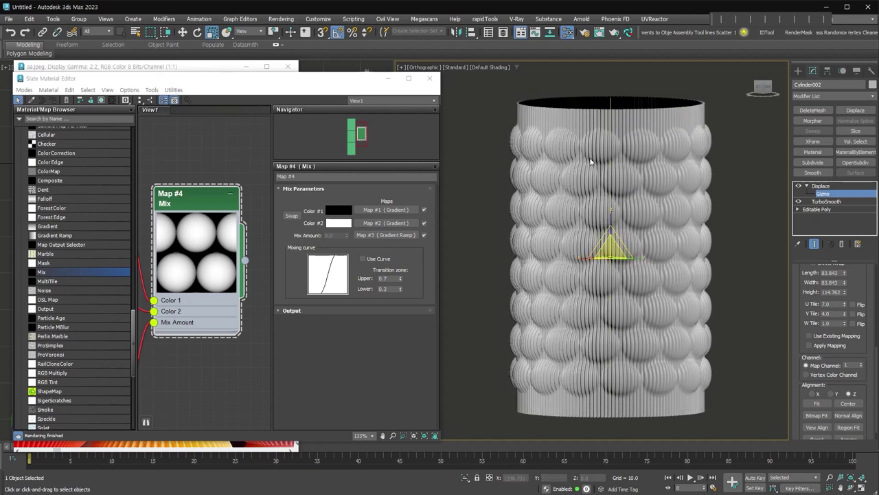
pyautogui.click(844, 304)
pyautogui.click(838, 187)
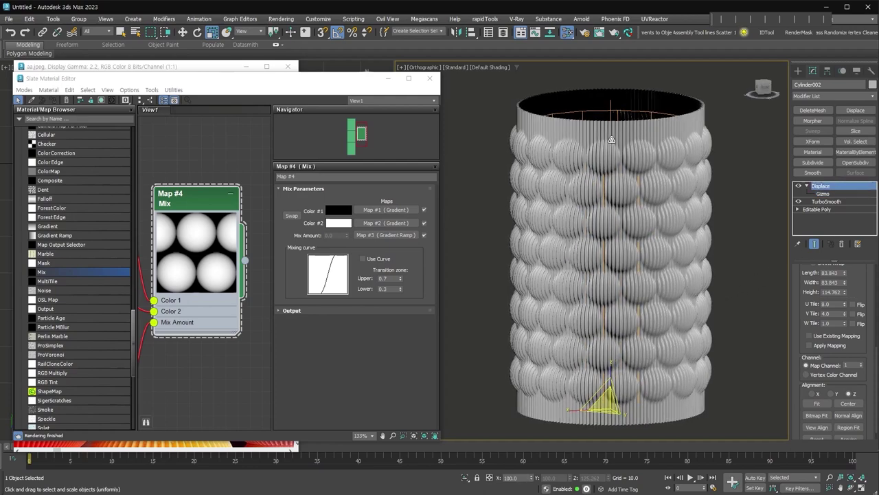
pyautogui.scroll(5, 641, 189)
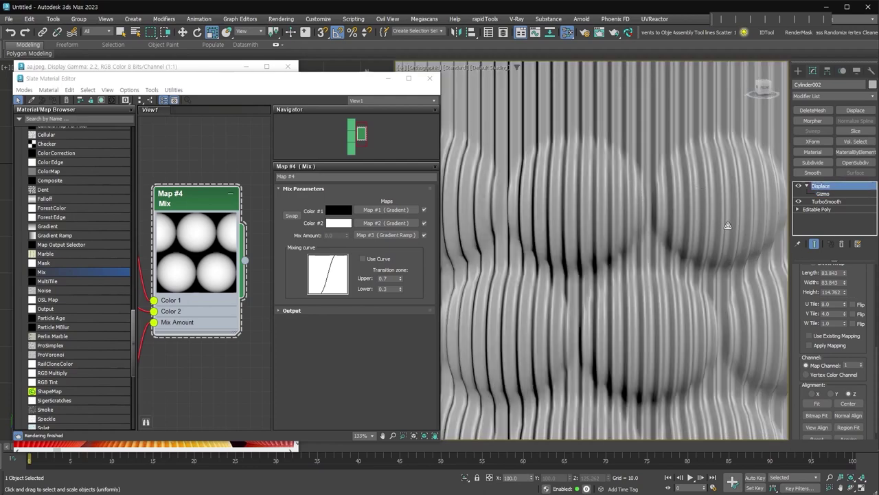
pyautogui.scroll(-5, 728, 226)
pyautogui.moveTo(648, 226)
pyautogui.mouseDown(button='middle')
pyautogui.moveTo(643, 302)
pyautogui.moveTo(670, 314)
pyautogui.mouseUp(button='middle')
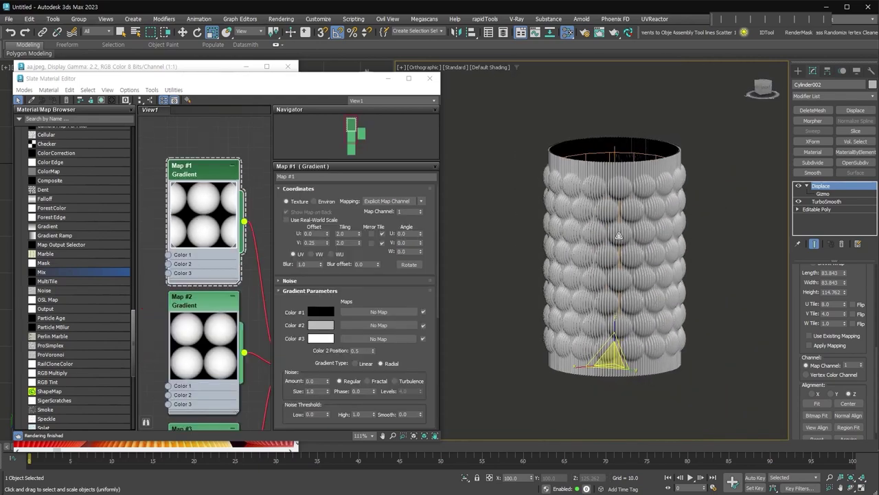
# - Close the Slate Material Editor and switch the viewport to Perspective
pyautogui.click(387, 78)
pyautogui.press('p')
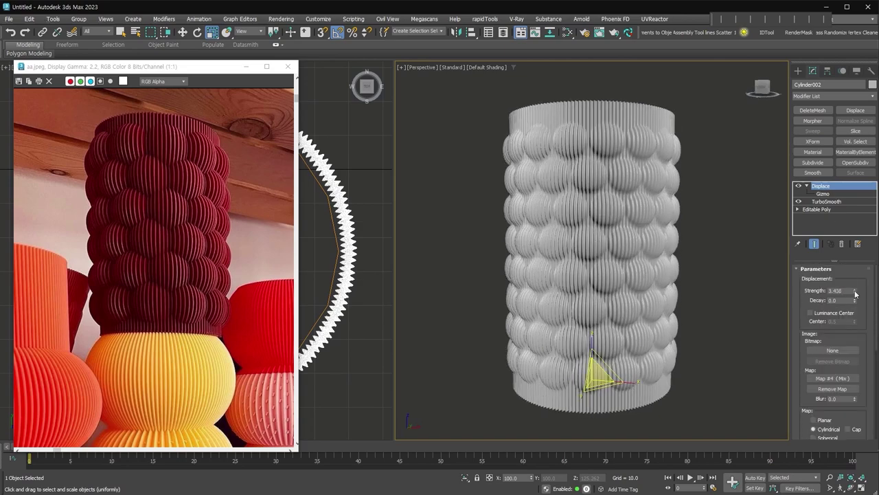